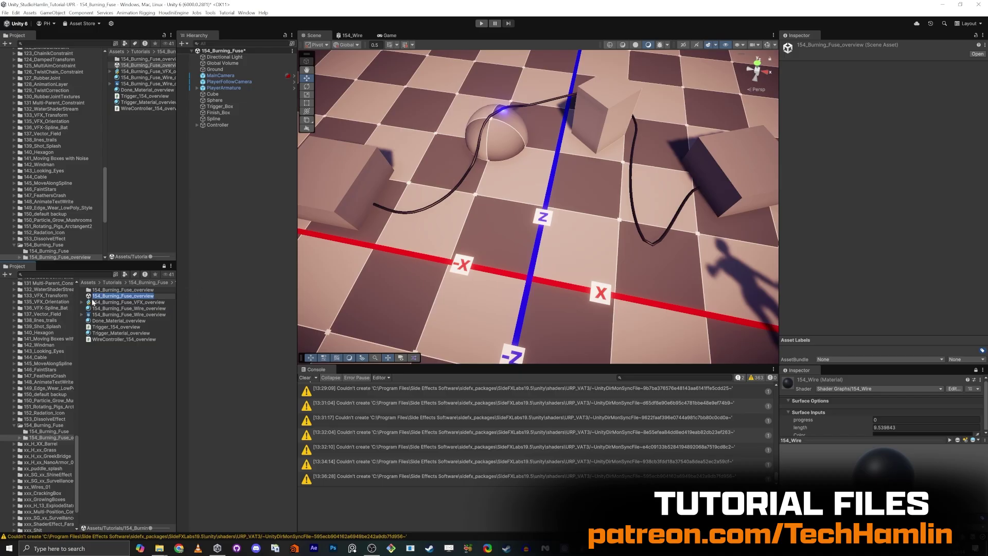
Step: Open the 154_Burning_Fuse_overview scene, saving the current scene's changes, and play-test the burning fuse by running the character through the trigger box
double_click(90, 297)
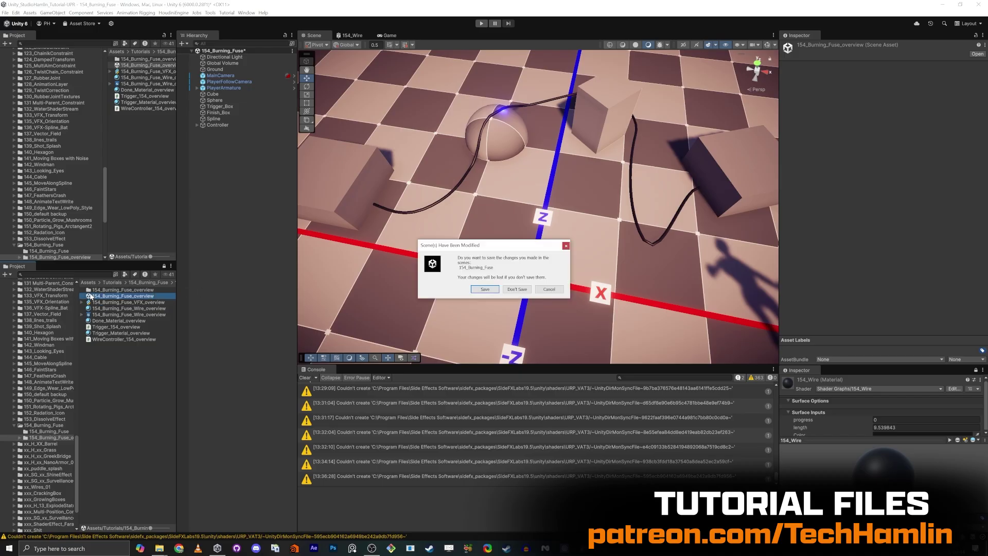
click(485, 289)
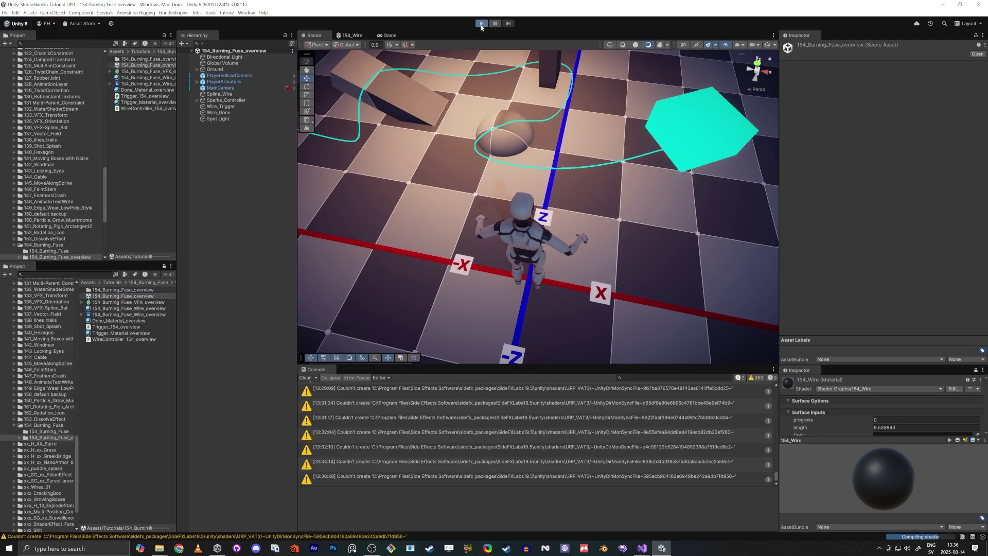
click(481, 24)
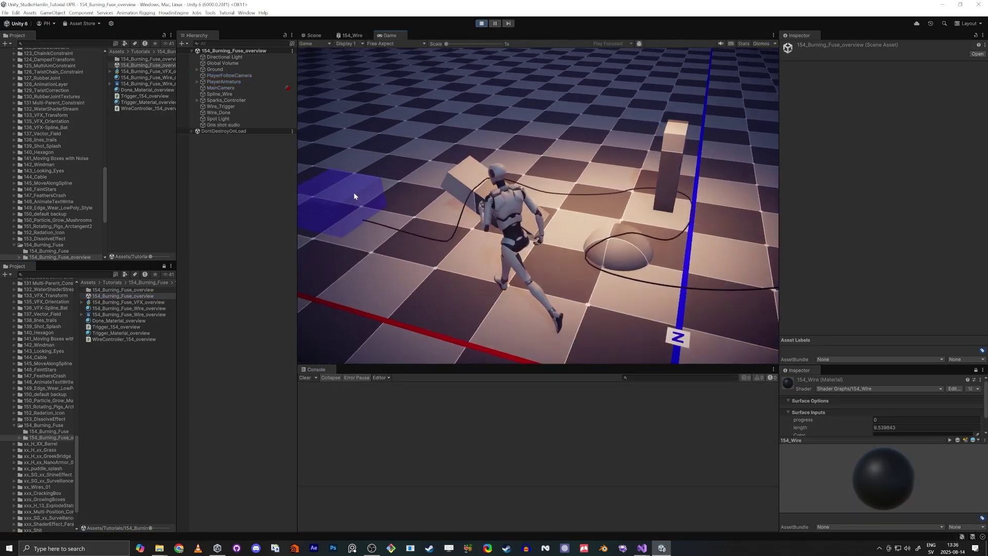
key(d)
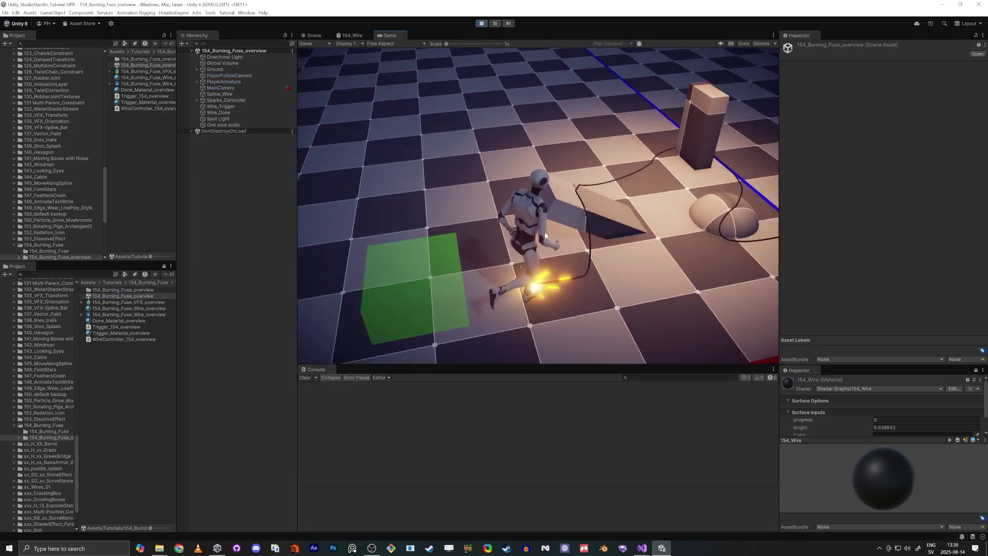
key(s)
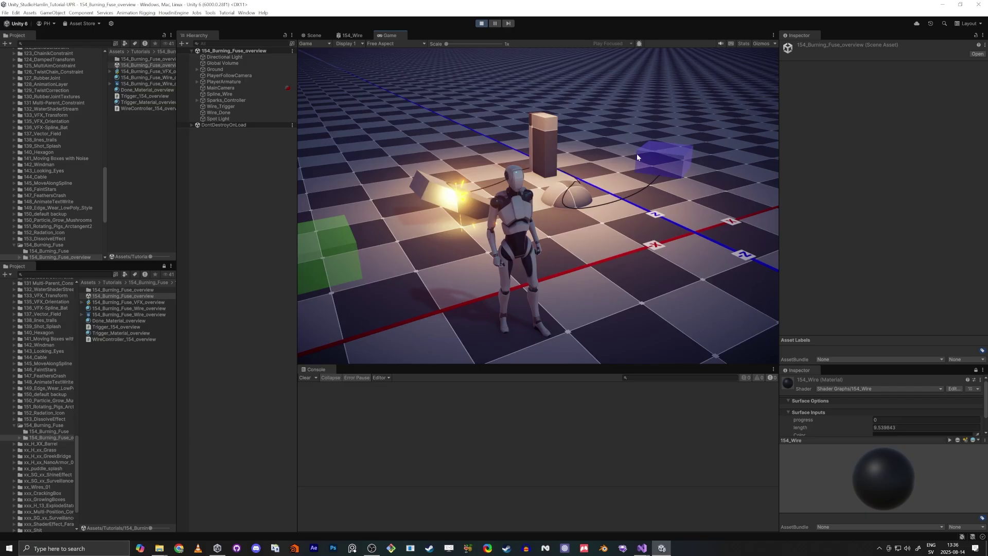
key(w)
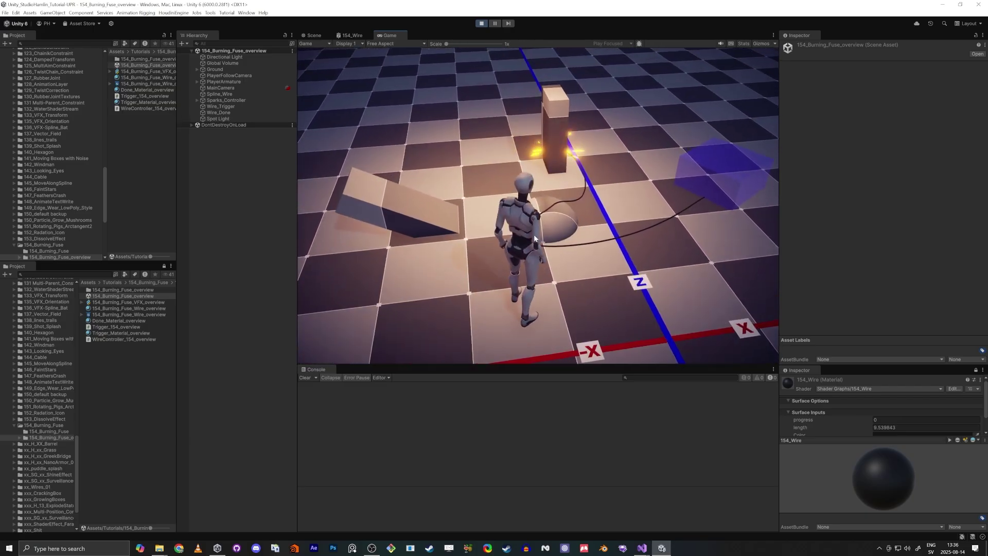
key(ctrl+p)
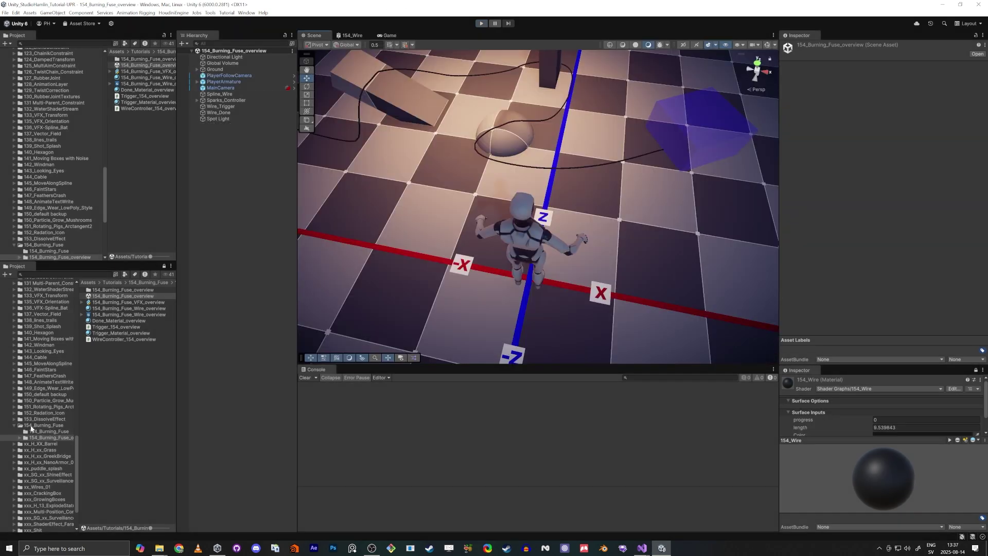
Step: Reopen the 154_Burning_Fuse scene from the 154_Burning_Fuse tutorial folder
click(38, 426)
click(113, 303)
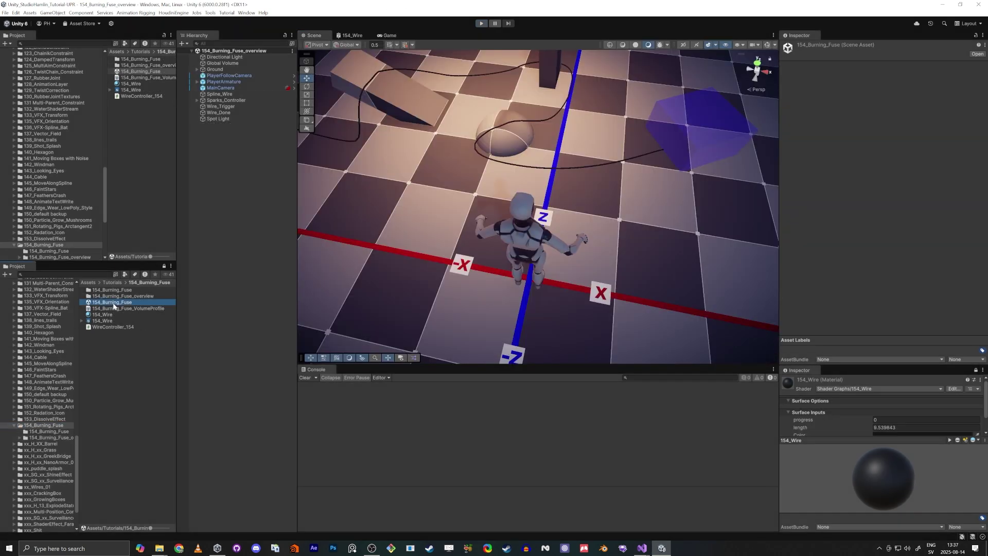
right_drag(470, 219, 398, 226)
Step: Create a visual effect graph from the Simple Burst template in the 154_Burning_Fuse folder and name it 154_Sparks
right_click(118, 369)
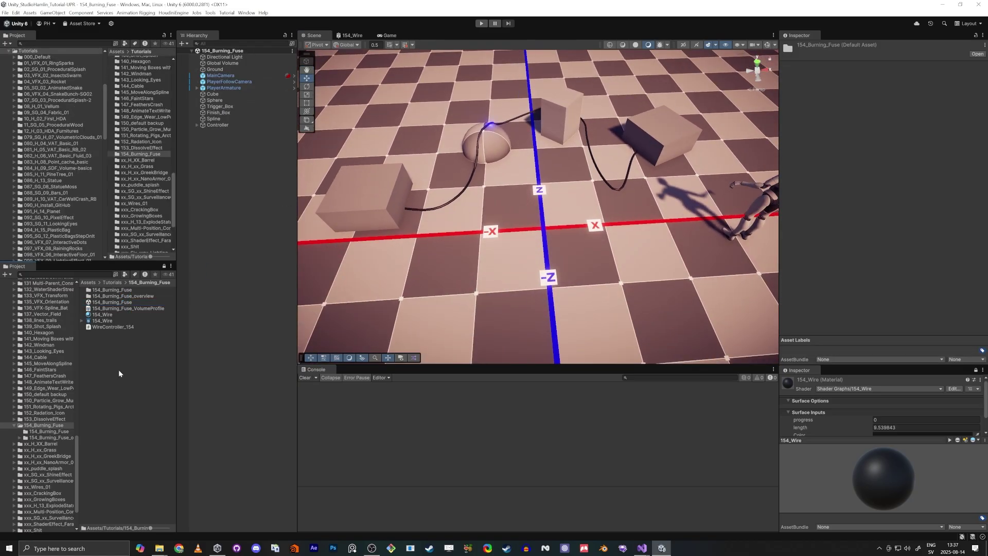
mouse_move(175, 164)
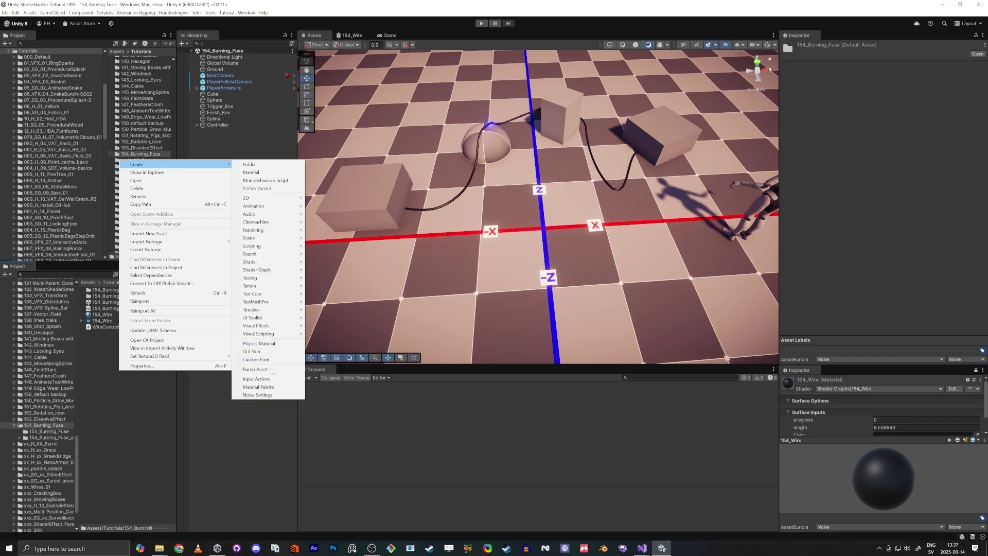
mouse_move(267, 326)
click(332, 325)
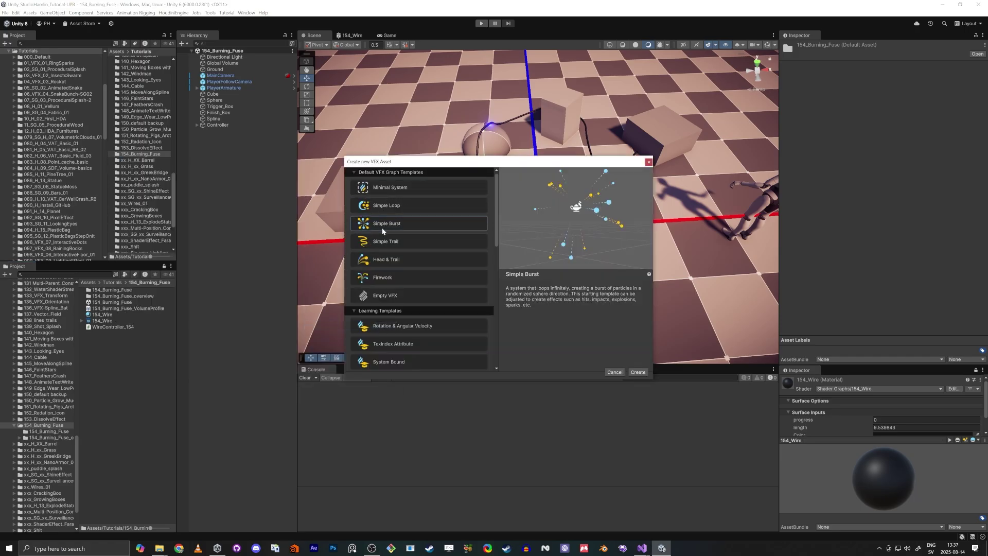
click(637, 372)
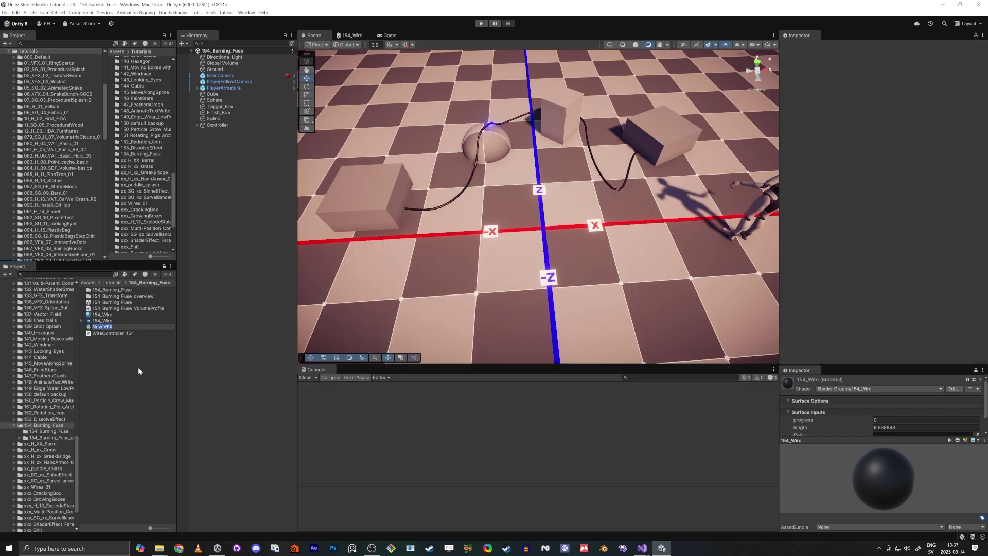
text(154_Sparks)
key(Return)
Step: Add 154_Sparks to the scene as a child of Controller and set its position and rotation to 0 on all axes
drag(239, 248, 240, 193)
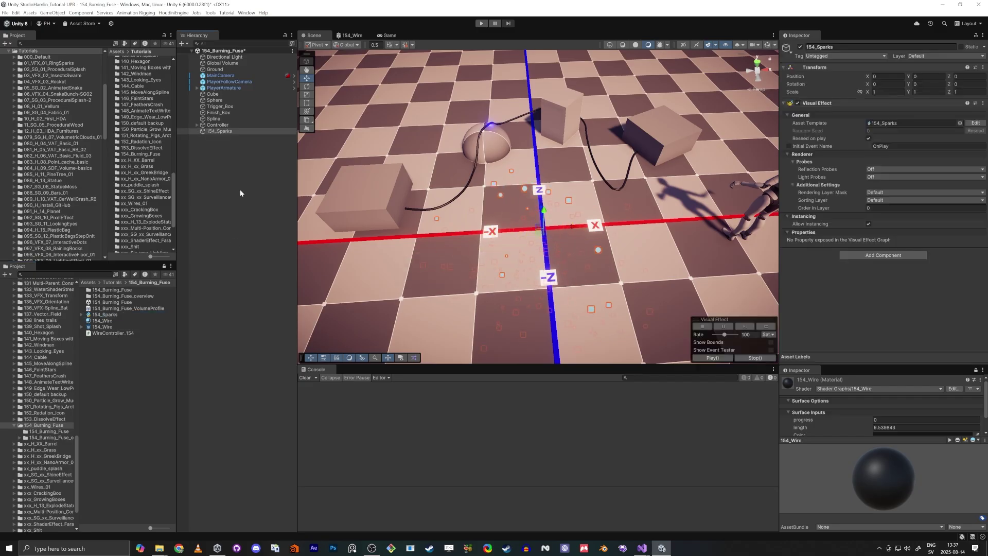
drag(223, 131, 204, 125)
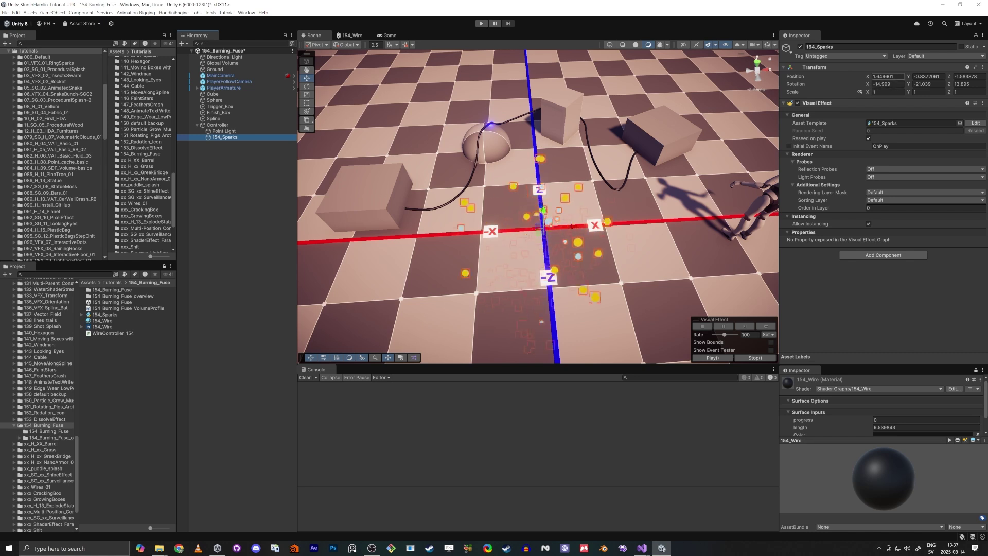
click(885, 76)
text(0)
key(Tab)
text(0)
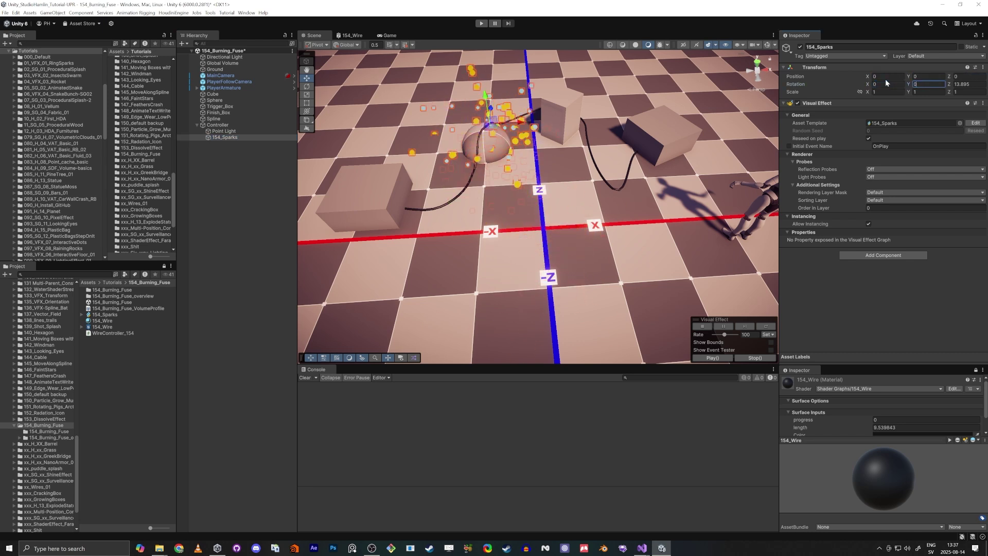
key(Tab)
text(0)
key(Tab)
right_drag(495, 122, 504, 183)
scroll(504, 182, down, 5)
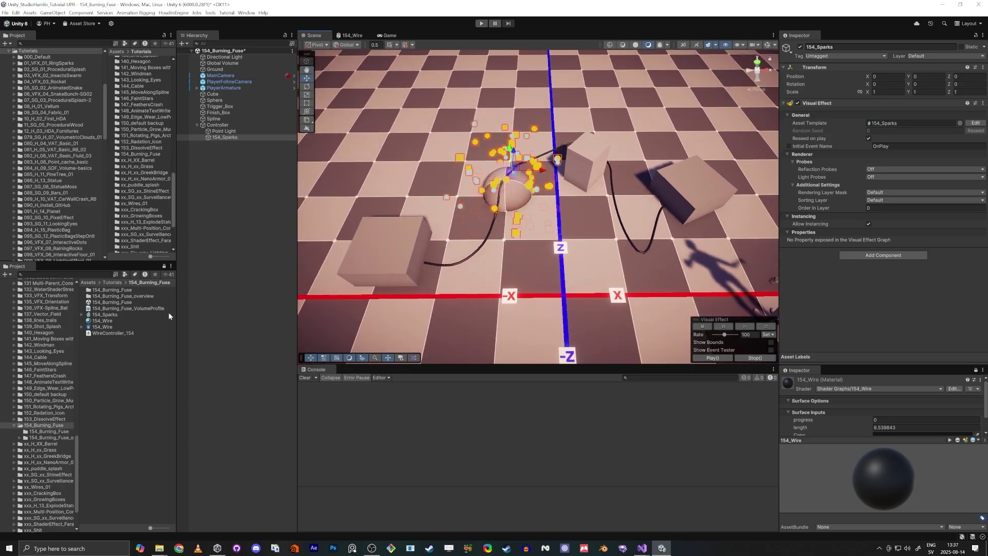
Step: Open the 154_Sparks graph for editing and rearrange the layout with the Scene view docked beside the lower Inspector and a shorter Console
click(106, 316)
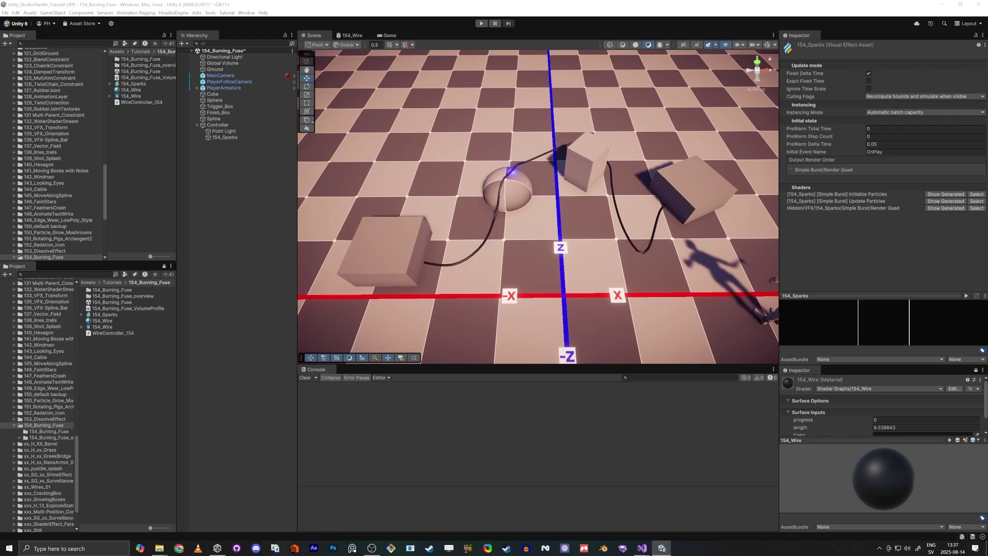
drag(418, 64, 787, 369)
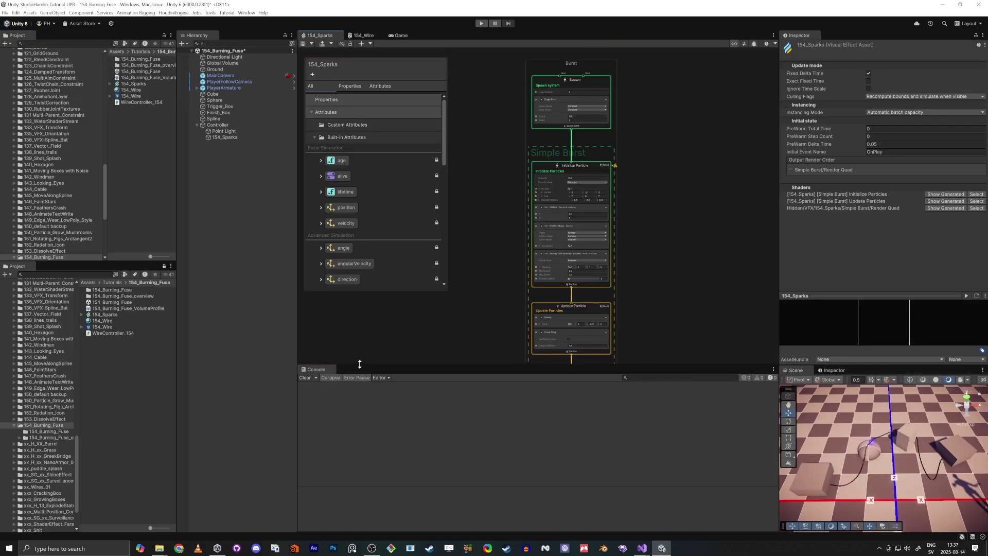
drag(359, 364, 386, 454)
right_drag(852, 476, 837, 435)
key(w)
middle_drag(350, 340, 447, 349)
scroll(453, 343, down, 1)
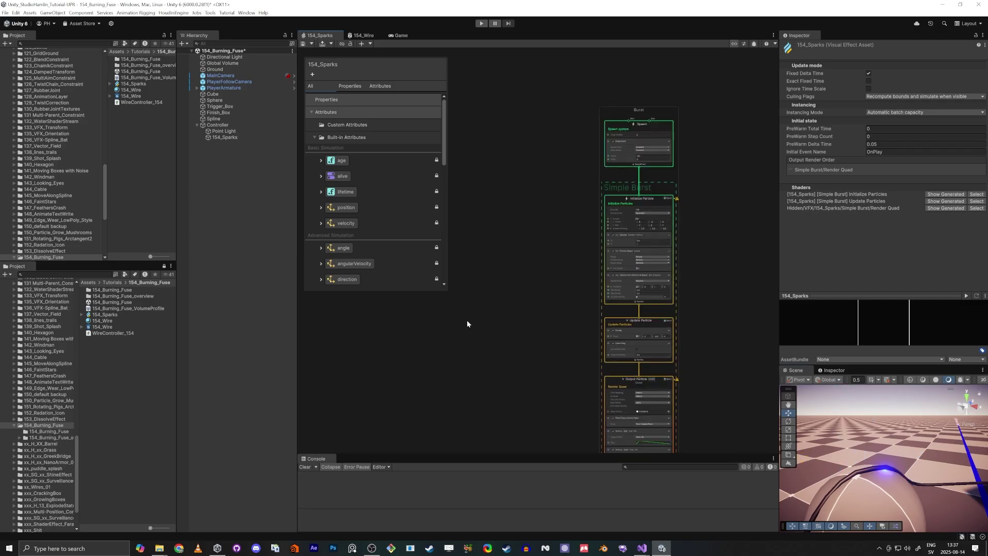
middle_drag(530, 273, 625, 206)
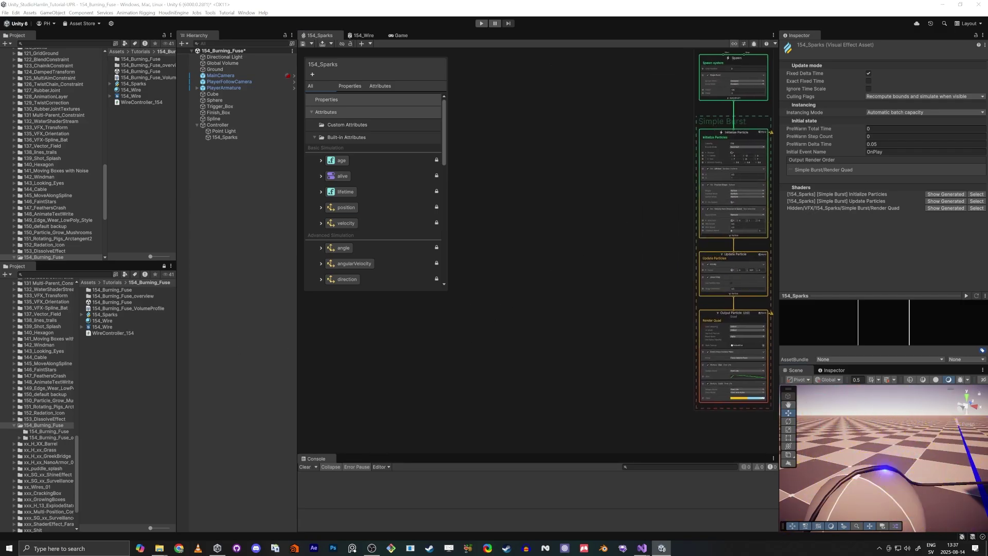
key(ctrl+s)
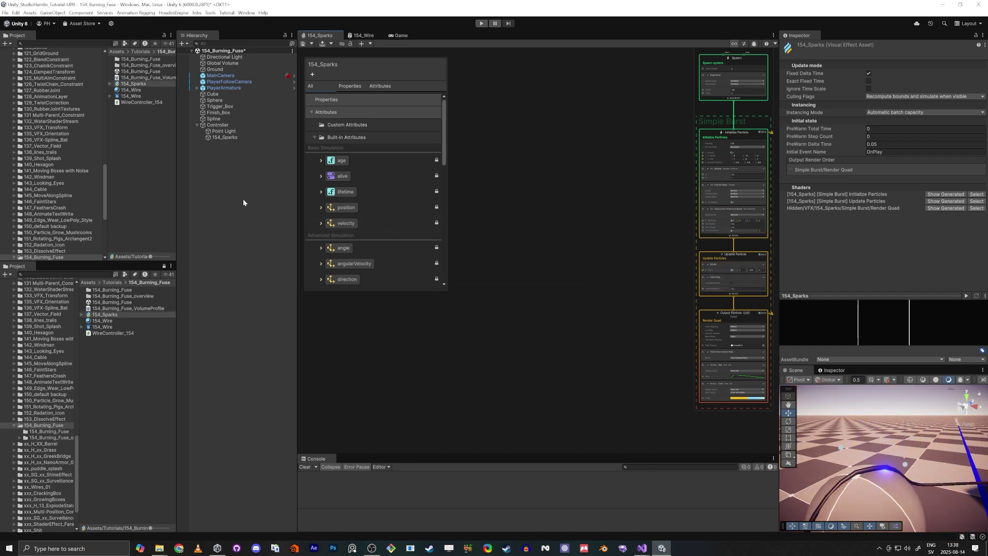
Step: Narrow the Project and Hierarchy windows and hide the graph's blackboard to enlarge the node workspace
drag(175, 214, 138, 215)
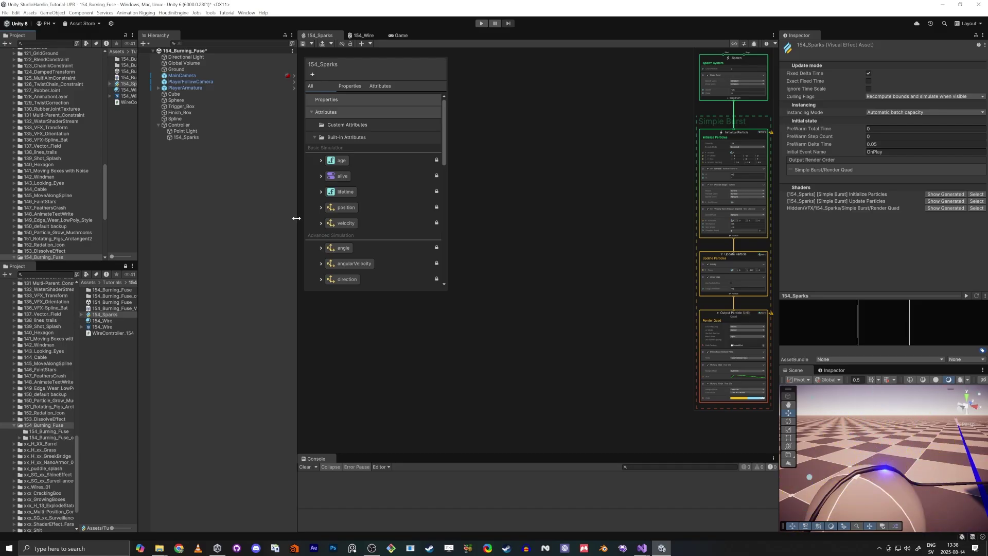
drag(297, 219, 237, 223)
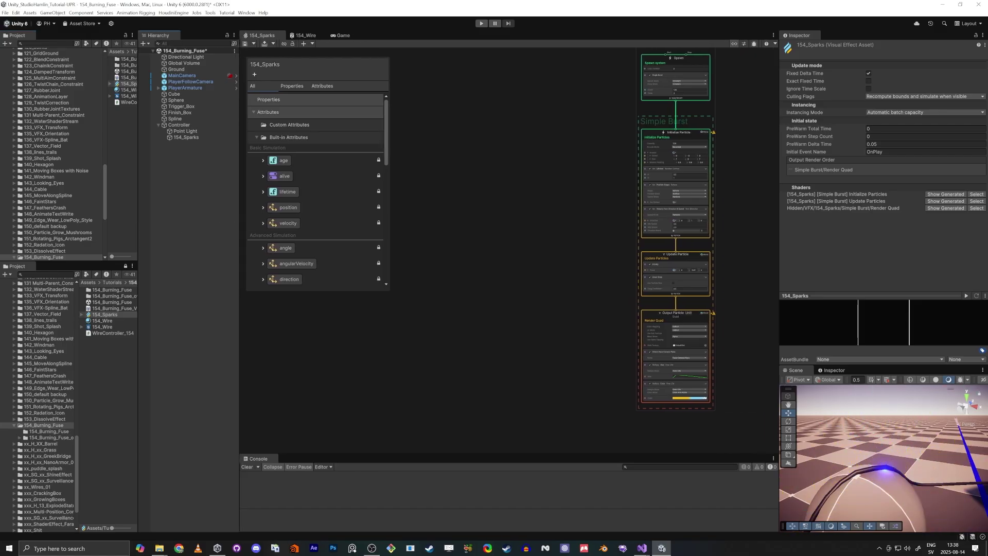
click(734, 43)
Step: Add a new Spawn context in the empty area beside the Simple Burst system
middle_drag(441, 202, 503, 200)
scroll(506, 198, up, 2)
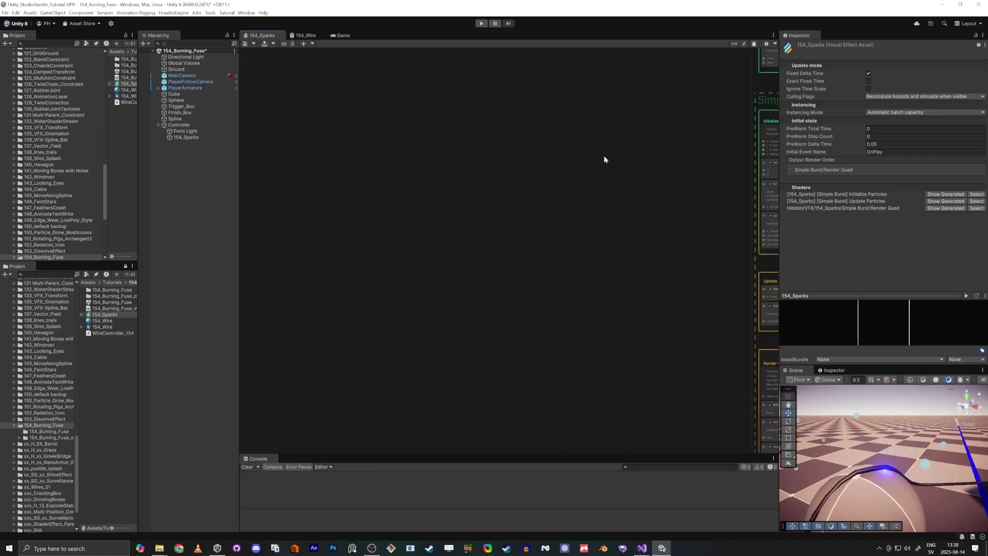
scroll(604, 155, down, 1)
middle_drag(606, 152, 515, 94)
scroll(451, 247, down, 1)
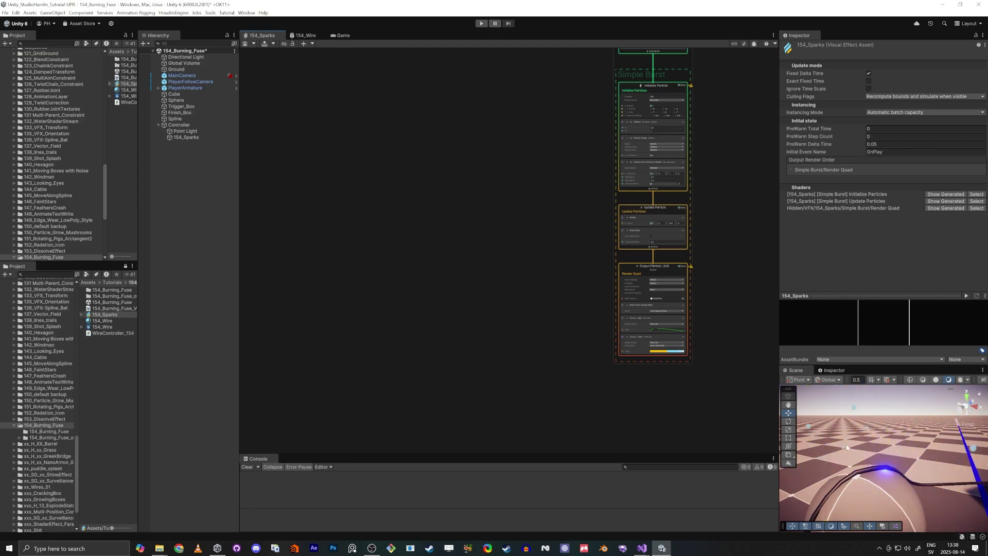
middle_drag(510, 235, 622, 318)
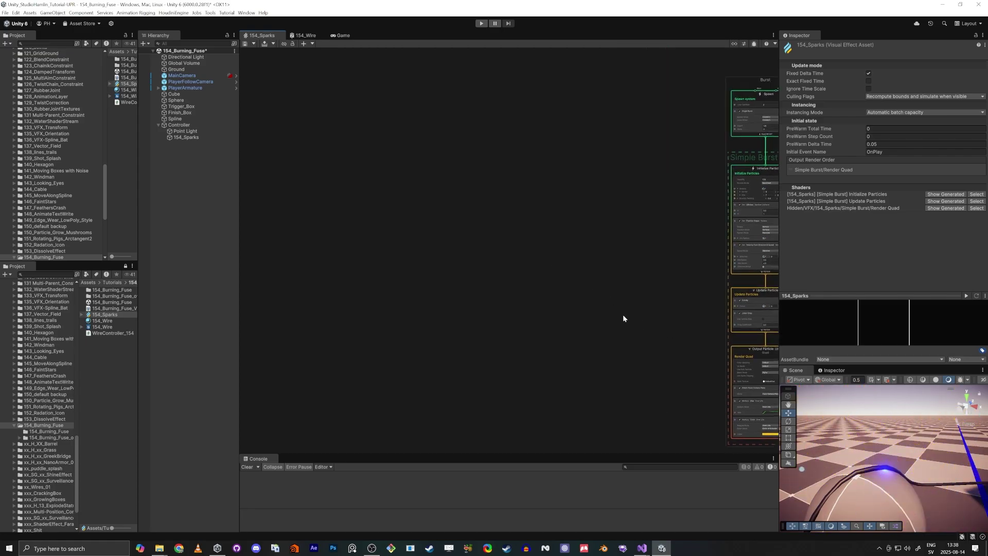
key(space)
text(spa)
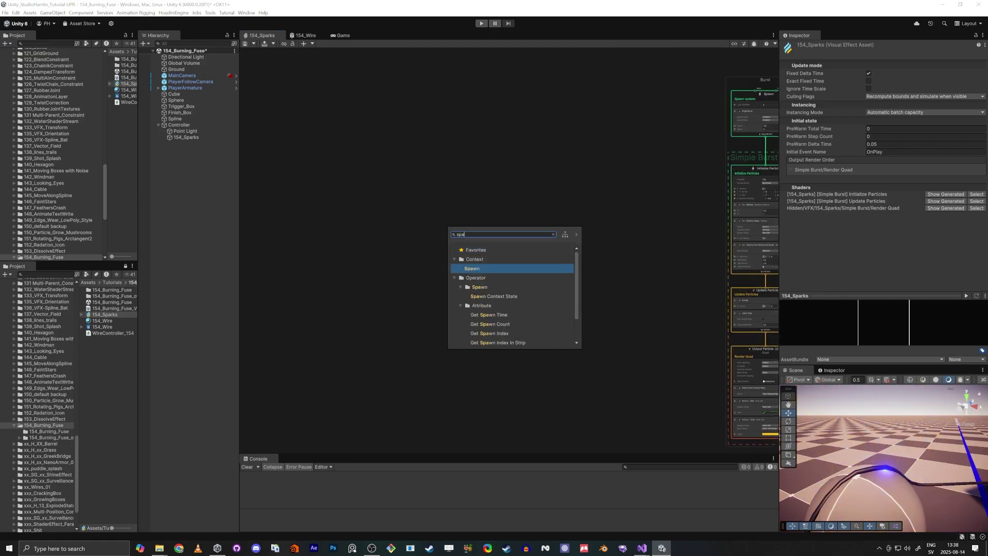
key(Return)
Step: Link an Initialize Particle context to the new Spawn context, followed by an Update Particle context
scroll(528, 324, up, 2)
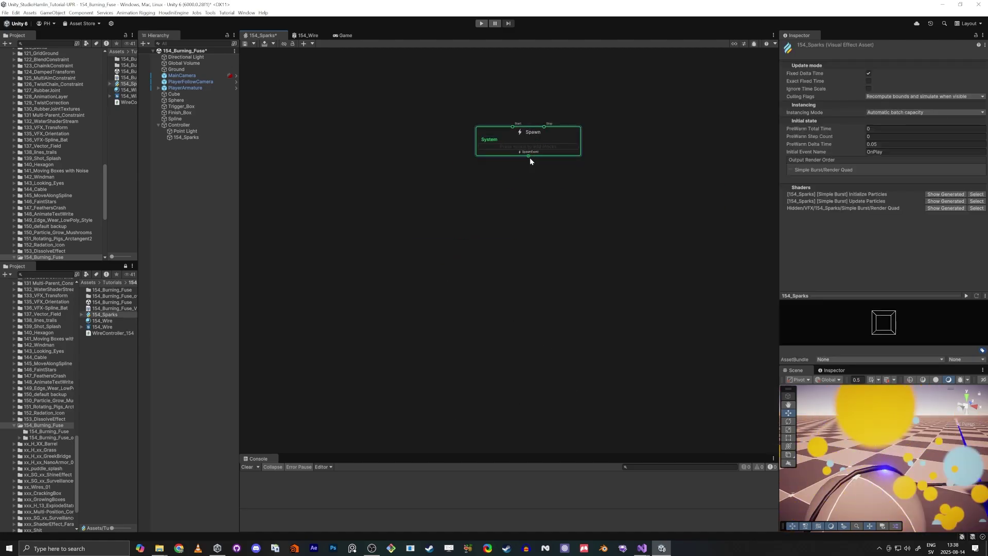
drag(528, 156, 530, 199)
text(ini)
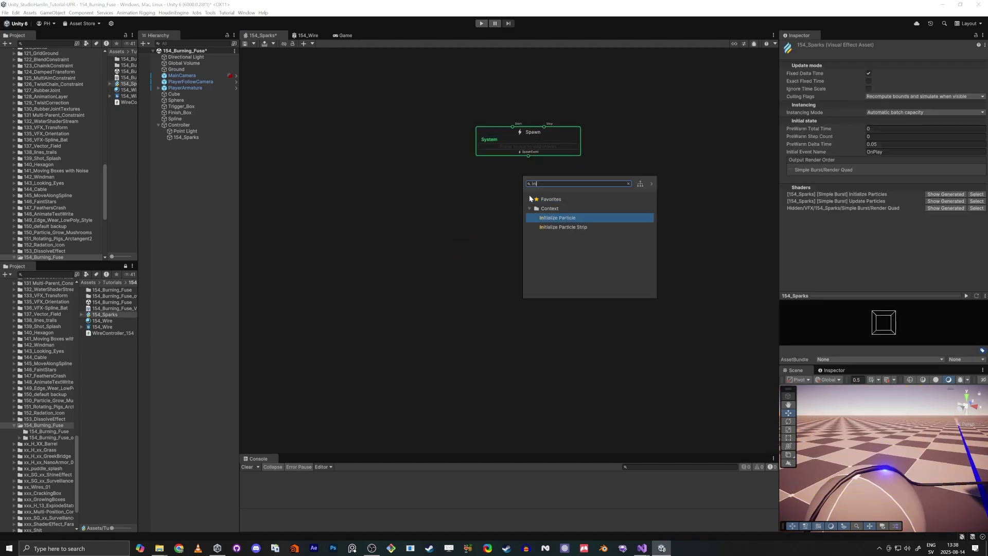
key(Return)
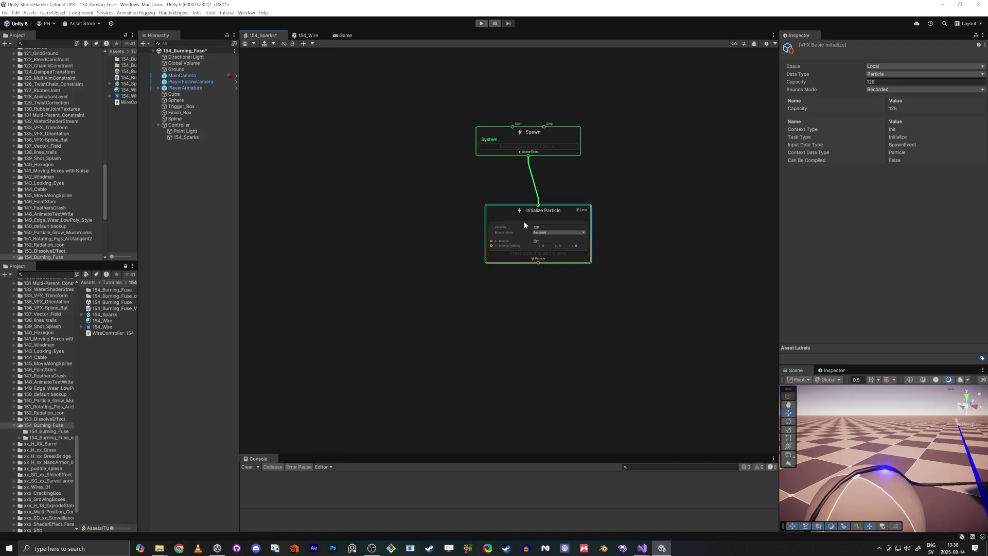
drag(545, 294, 543, 295)
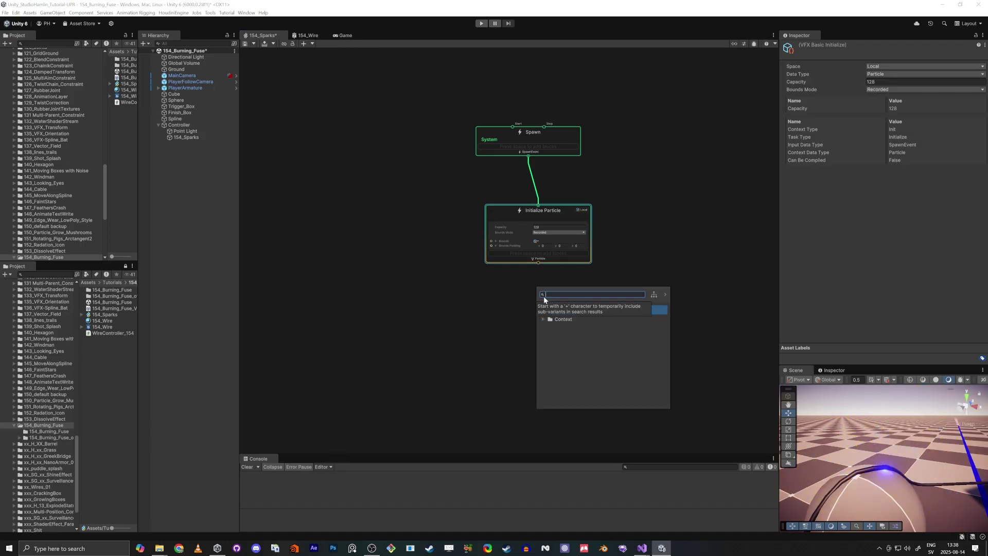
key(Escape)
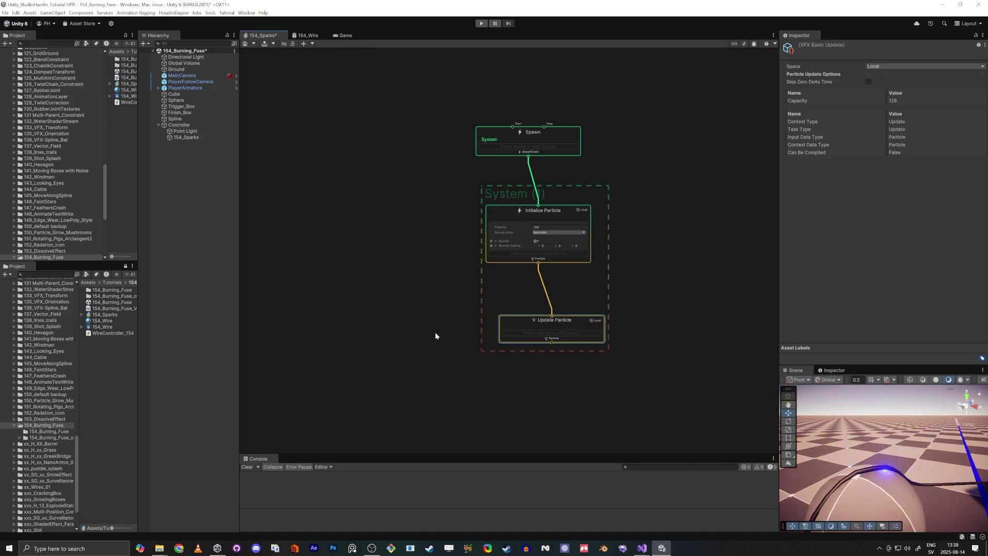
Step: Link a new Output Particle Unlit Quad context to the output of the Update Particle context
middle_drag(434, 331, 426, 273)
drag(544, 287, 545, 306)
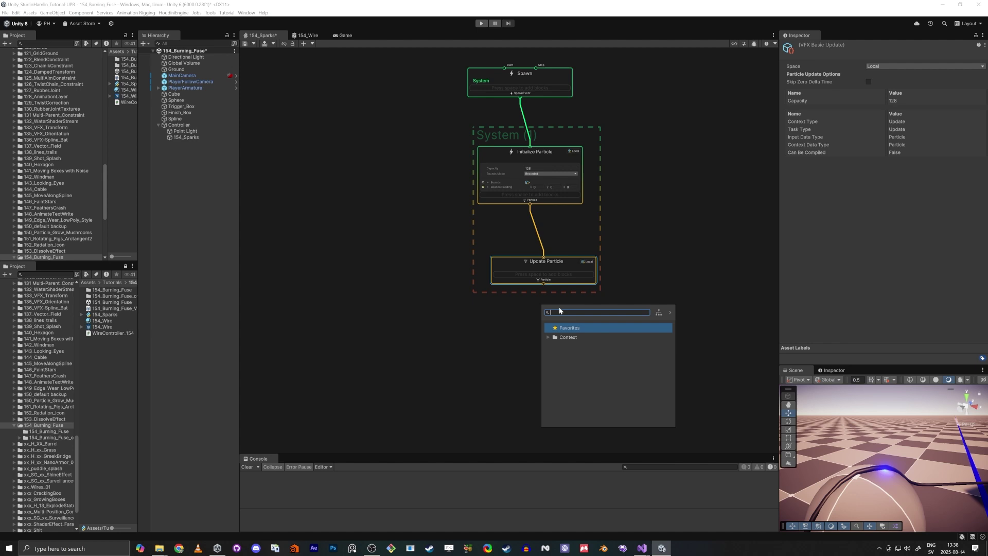
text(out)
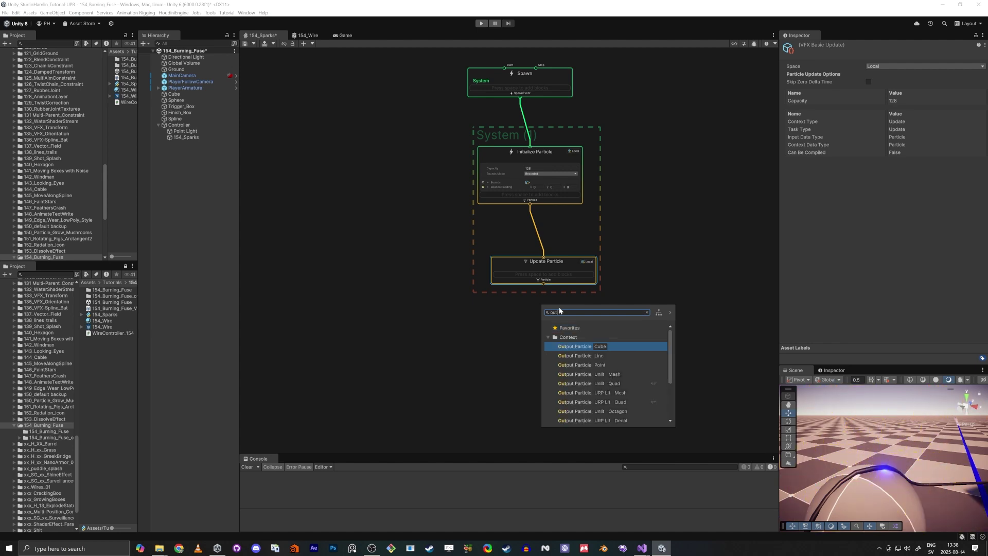
text(put part un)
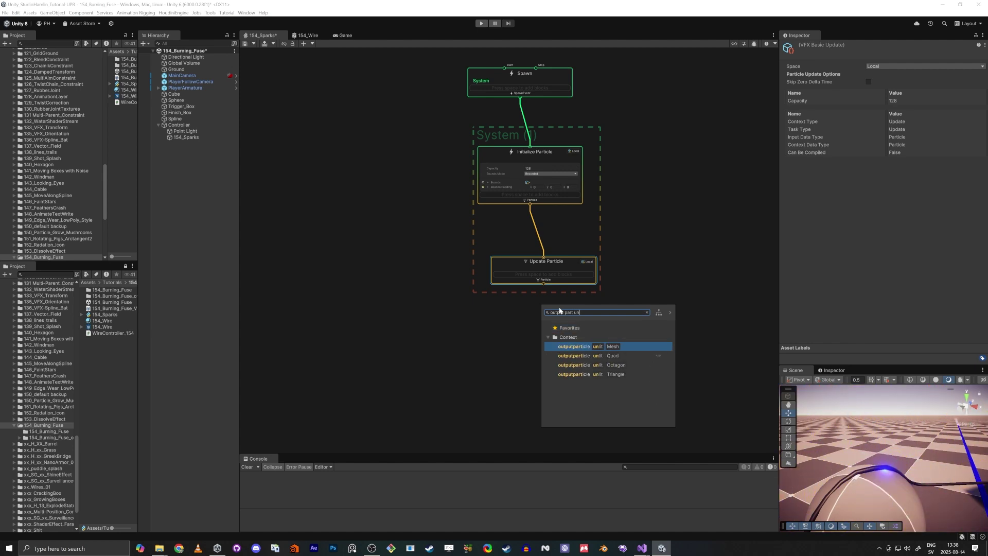
key(Down)
key(Return)
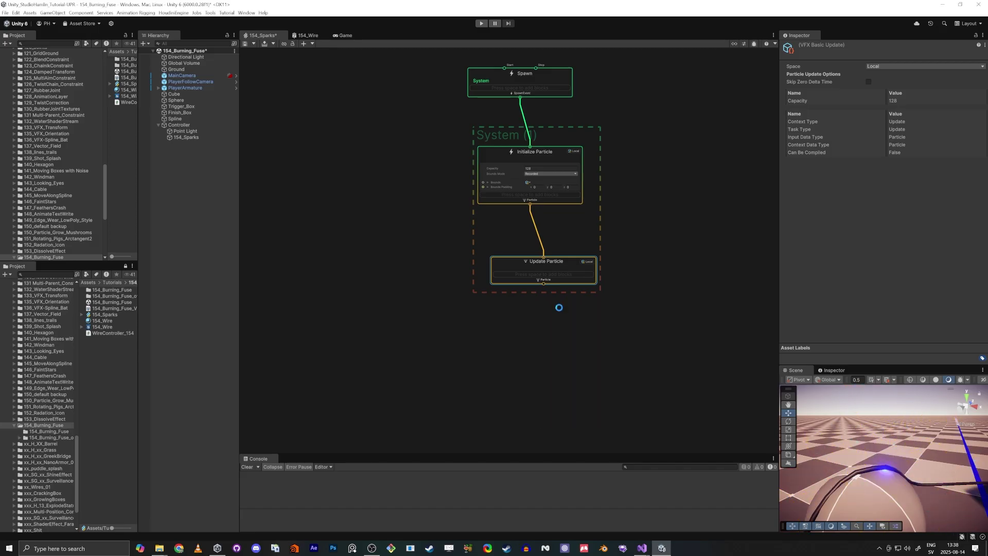
Step: Align the Spawn, Initialize Particle, Update Particle and Output Particle contexts in one straight vertical column
click(521, 73)
key(a)
click(524, 195)
middle_drag(524, 206, 658, 175)
scroll(450, 236, up, 3)
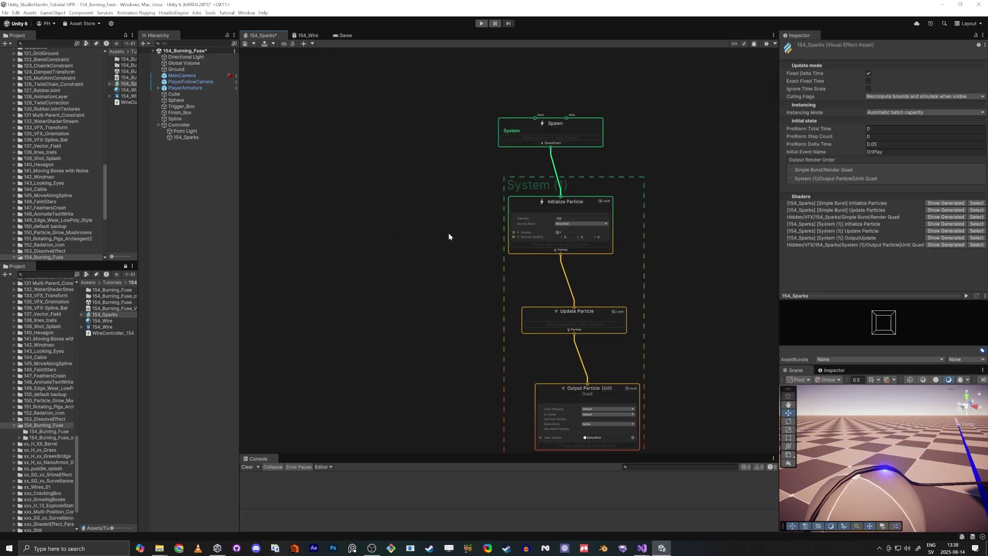
scroll(449, 236, up, 1)
middle_drag(449, 236, 475, 164)
click(599, 260)
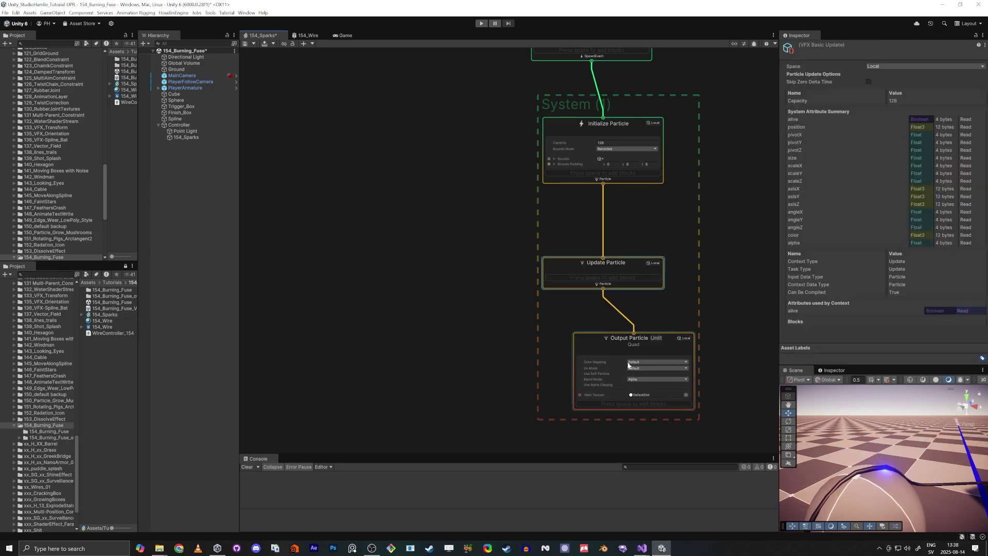
click(602, 340)
middle_drag(567, 54, 582, 192)
drag(587, 177, 597, 156)
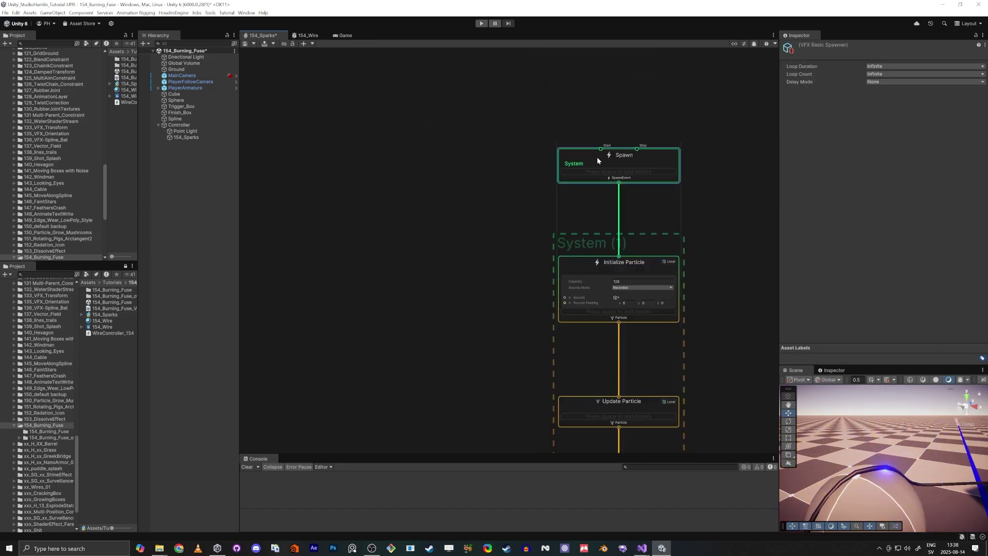
click(536, 193)
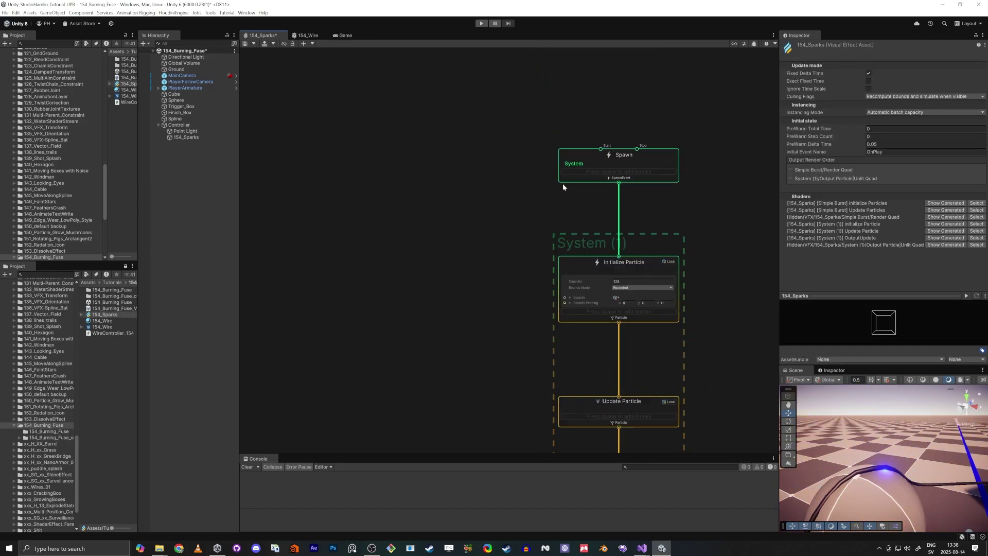
Step: Add a Single Burst block with a count of 1 to the new Spawn context
click(591, 153)
key(space)
text(single)
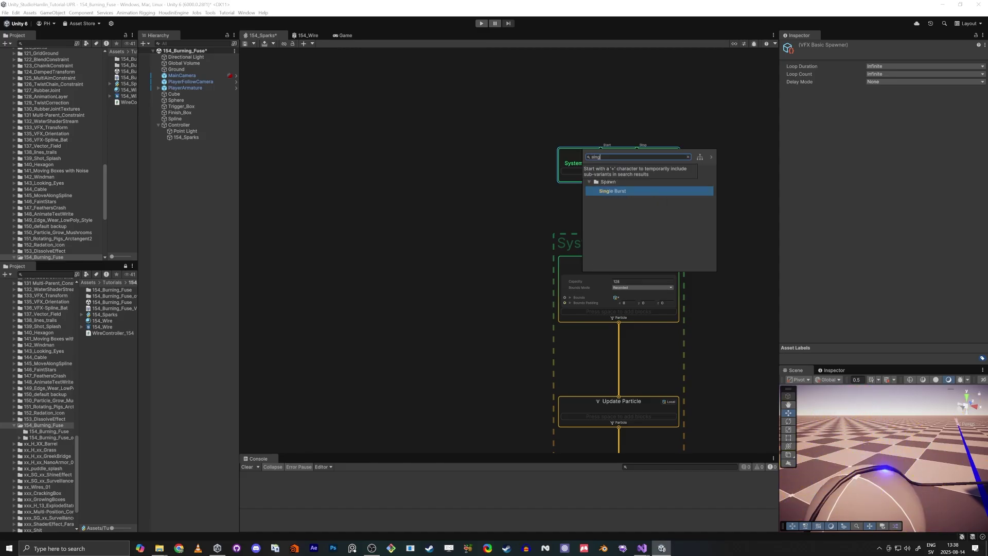
key(Return)
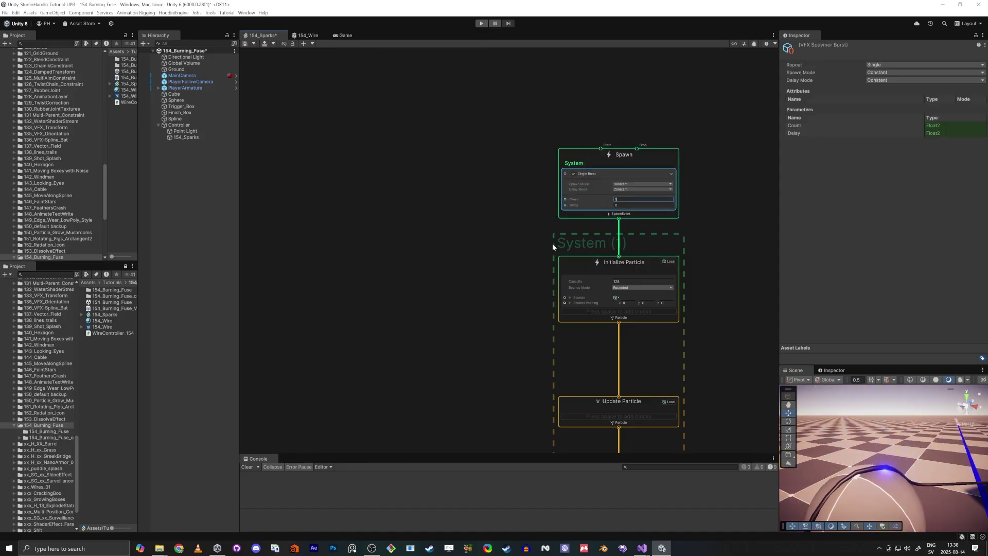
middle_drag(497, 251, 481, 211)
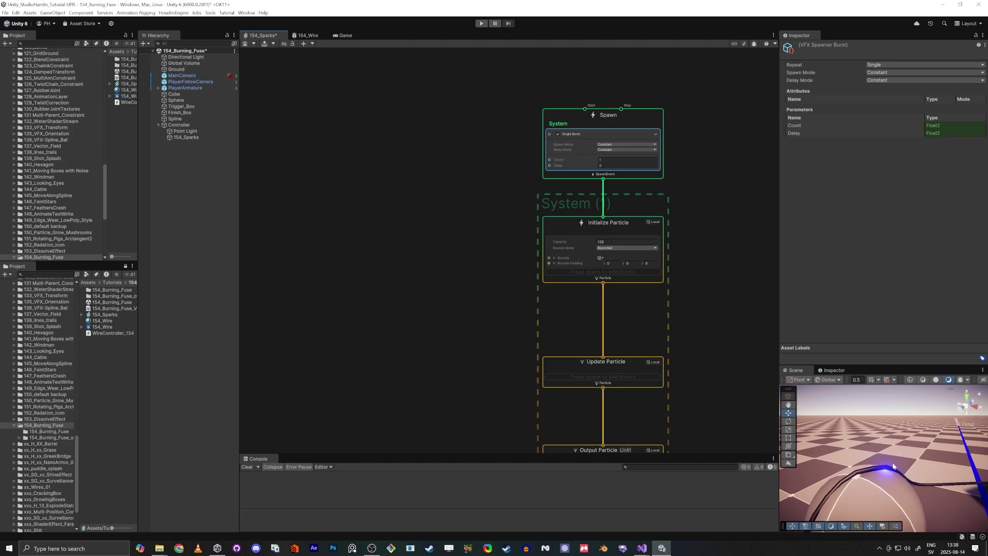
scroll(577, 147, up, 5)
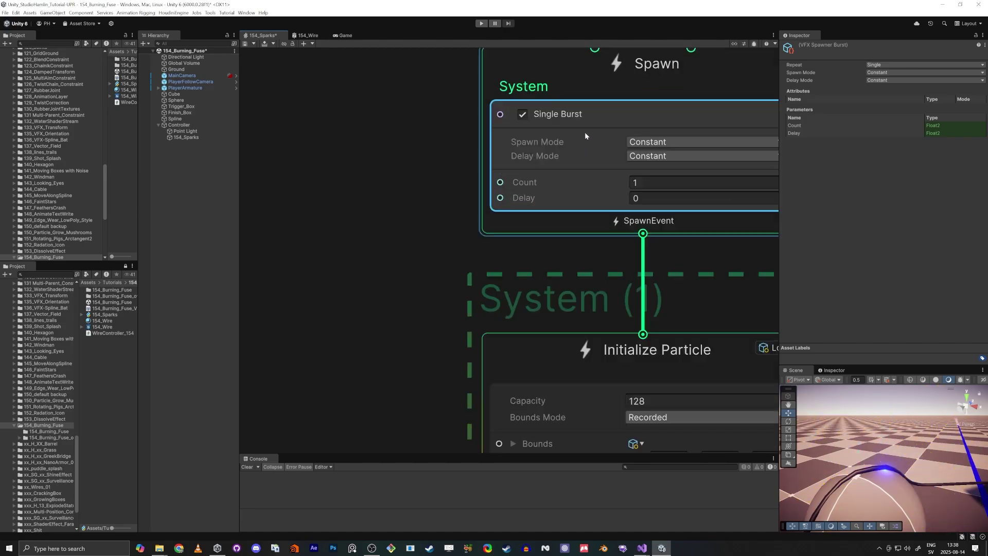
middle_drag(395, 309, 384, 186)
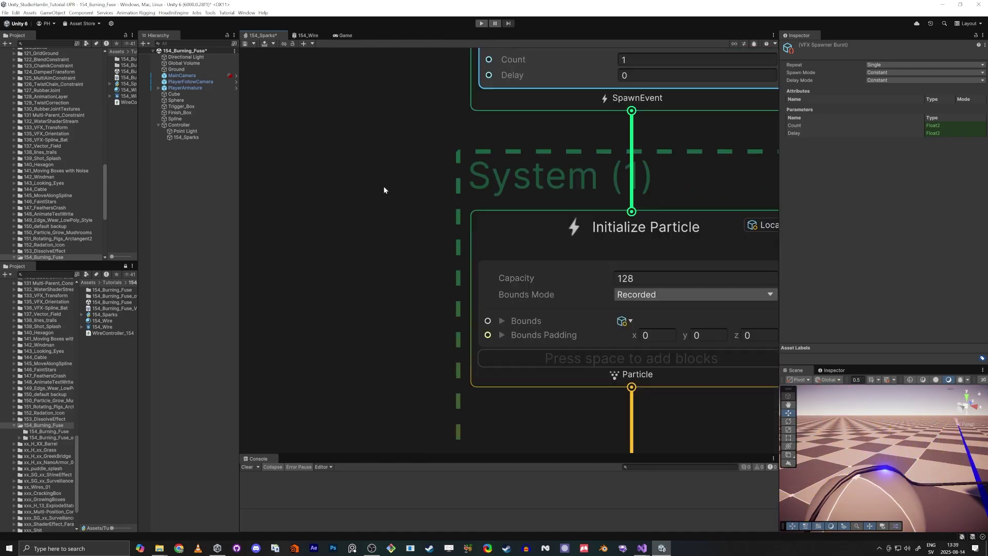
Step: Move the Update Particle and Output Particle contexts up to close the gaps below Initialize Particle
scroll(384, 190, down, 2)
middle_drag(403, 282, 472, 185)
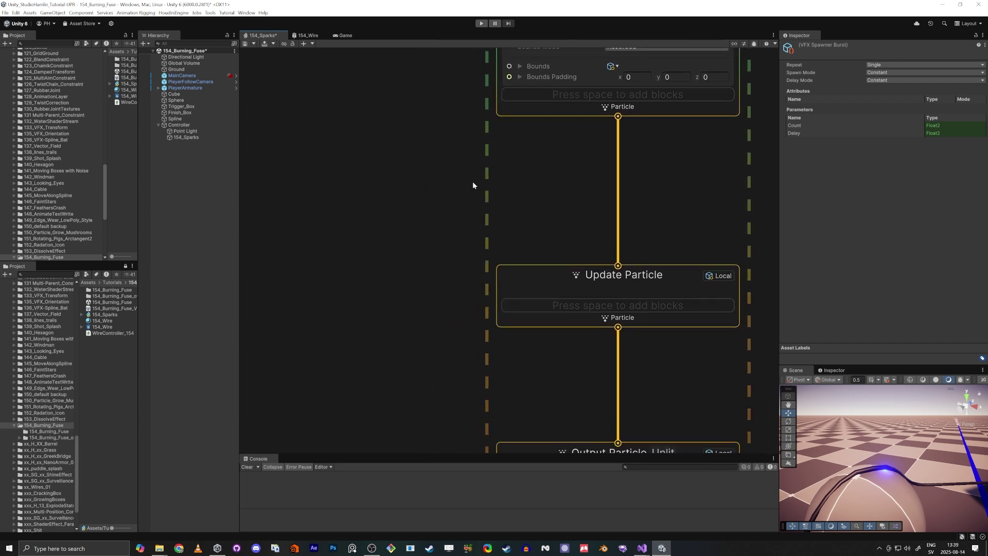
scroll(472, 186, down, 2)
drag(560, 260, 564, 179)
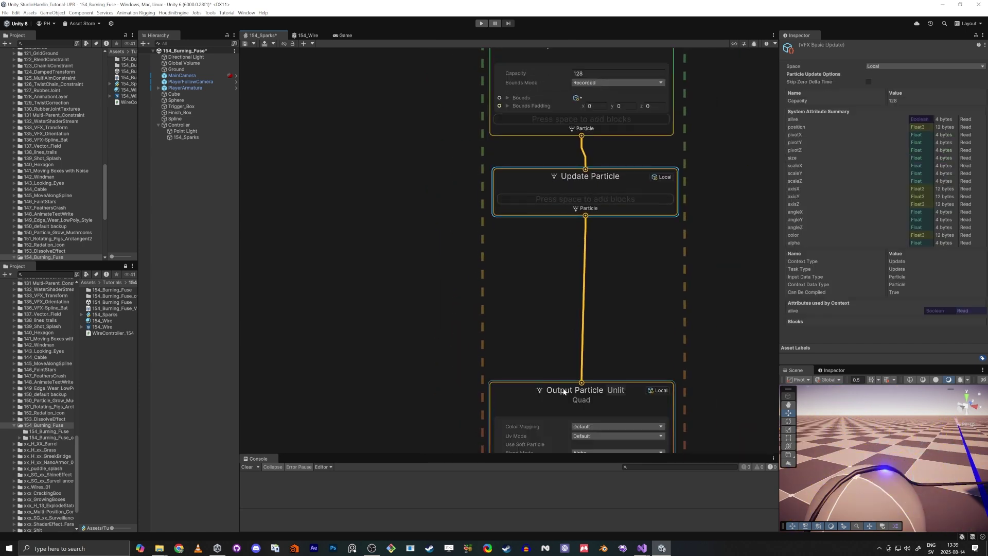
drag(564, 392, 563, 257)
scroll(433, 203, down, 1)
middle_drag(434, 202, 538, 200)
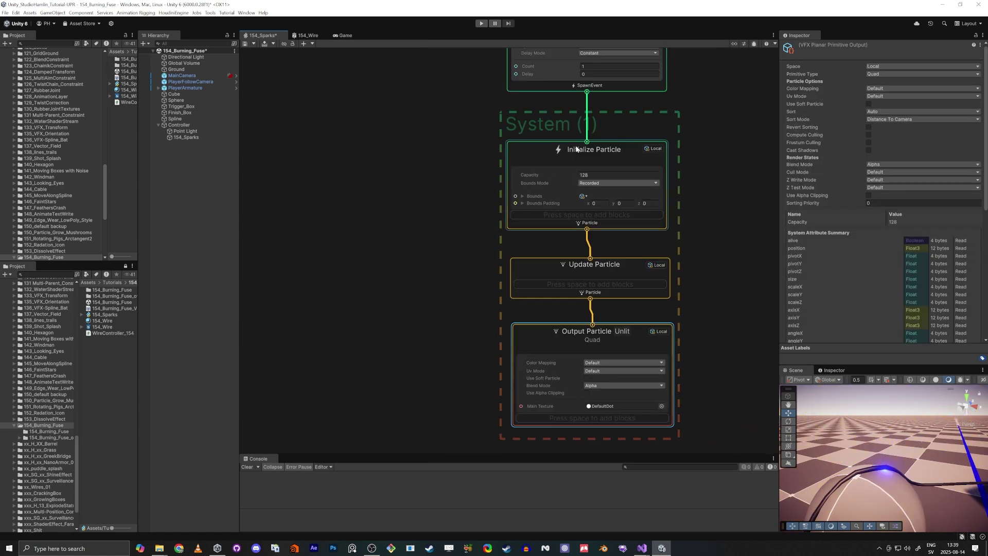
Step: Align Update Particle beneath Initialize Particle and add a Set Size block to it
click(577, 265)
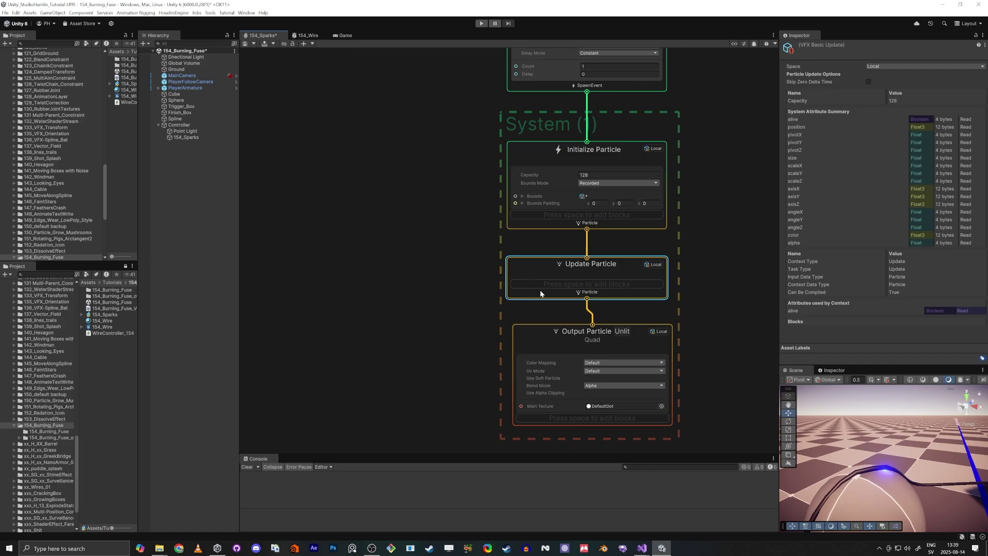
key(space)
key(Escape)
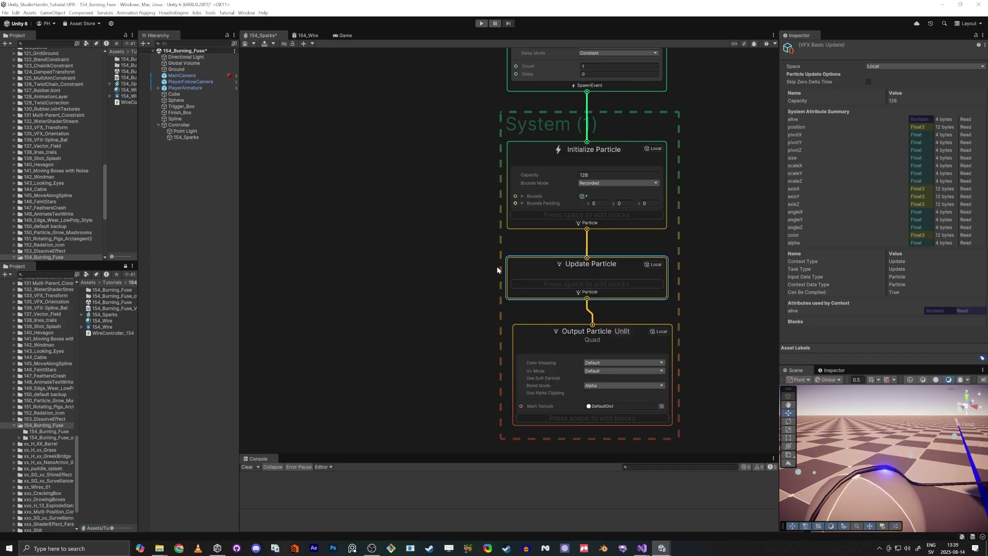
middle_drag(430, 309, 512, 241)
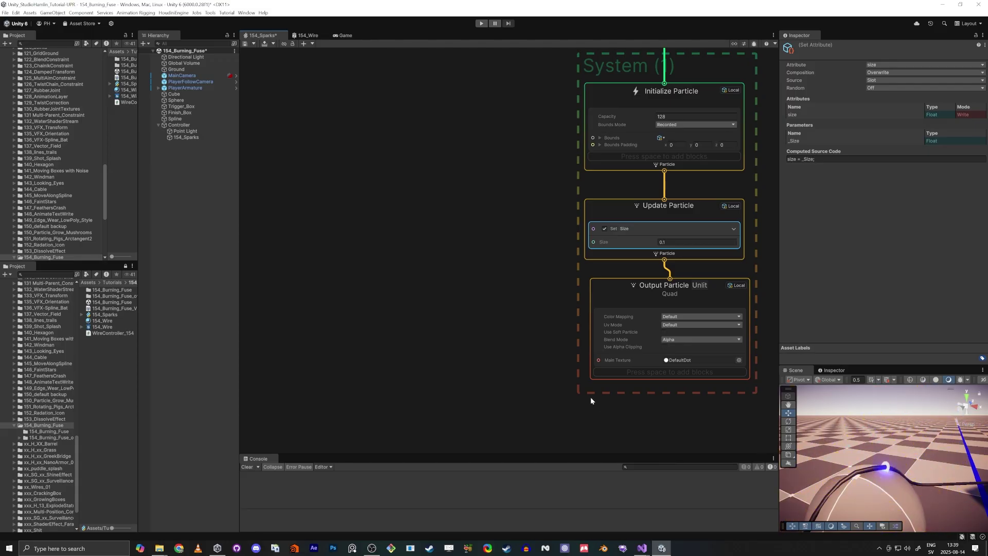
Step: Add an Orient block in Face Camera Position mode to the Output Particle Unlit Quad context
middle_drag(590, 397, 555, 372)
click(599, 349)
key(space)
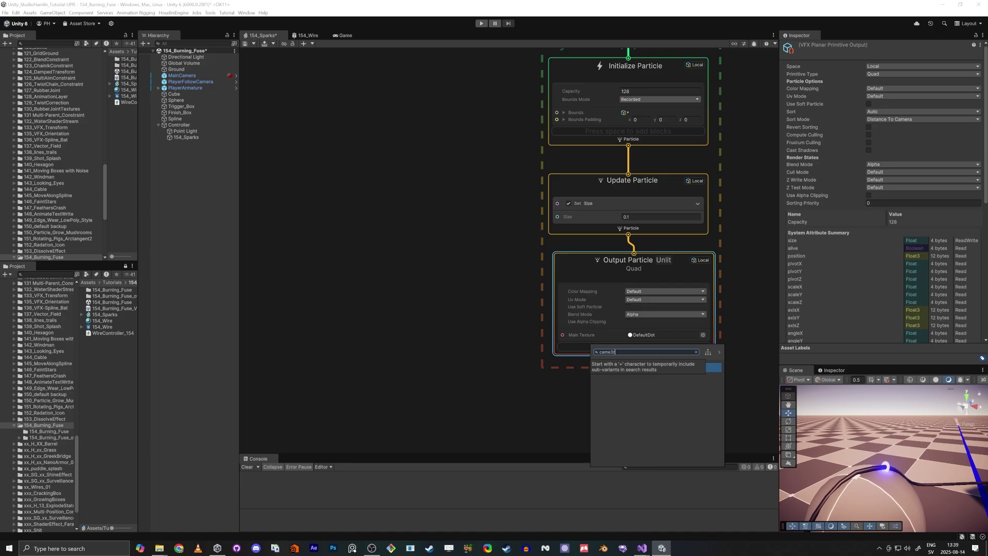
text(cameer)
key(BackSpace)
key(BackSpace)
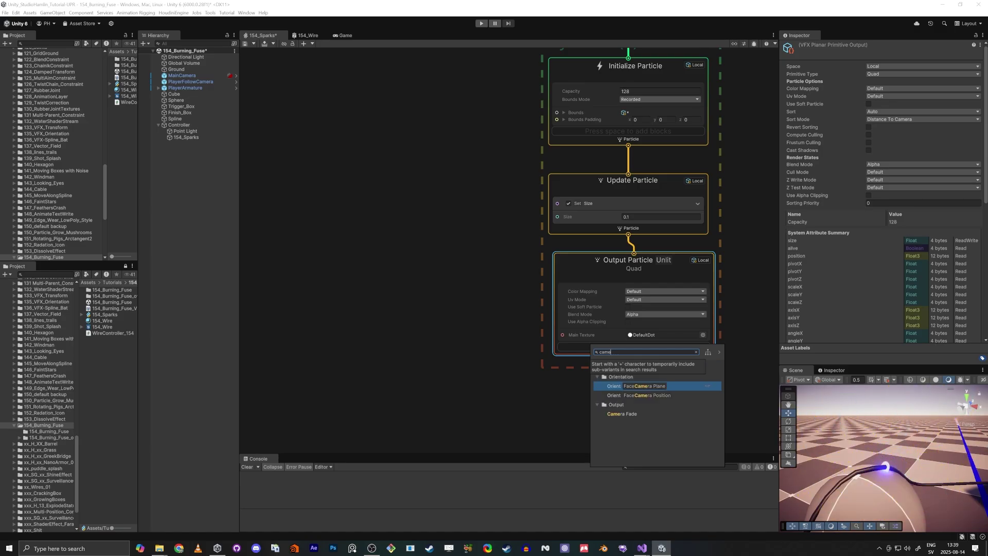
click(649, 396)
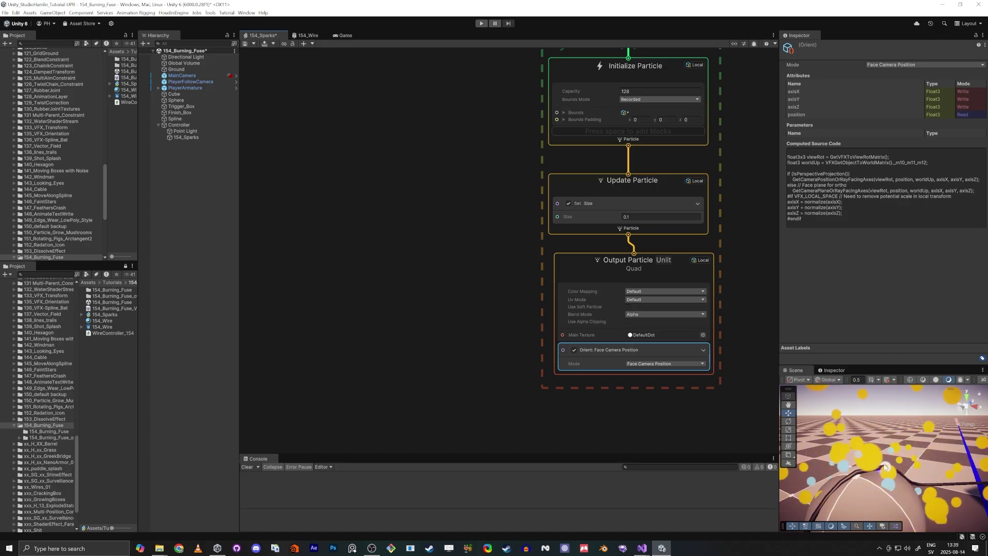
Step: Add a VFX Time operator and place it in the empty area well to the left of the Update Particle context
click(553, 376)
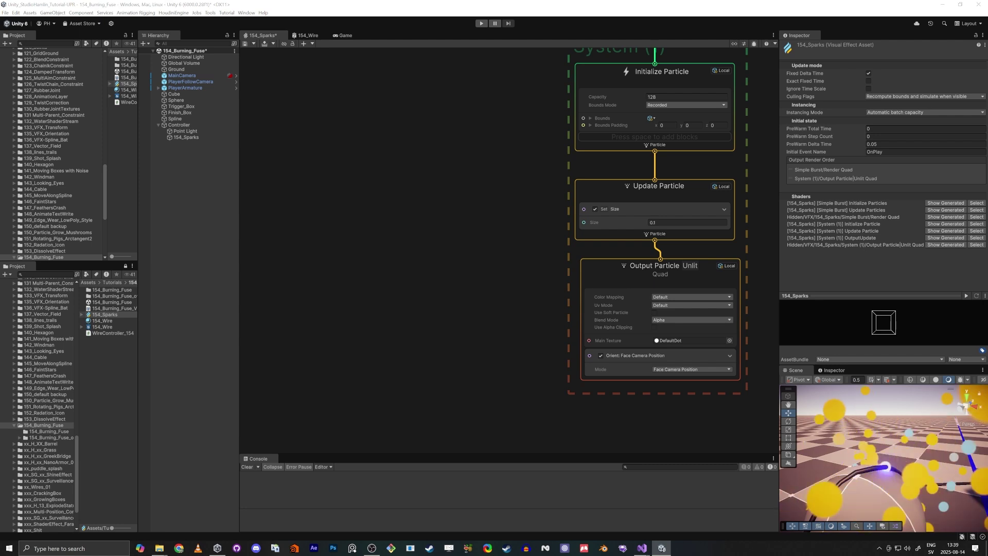
key(space)
text(time)
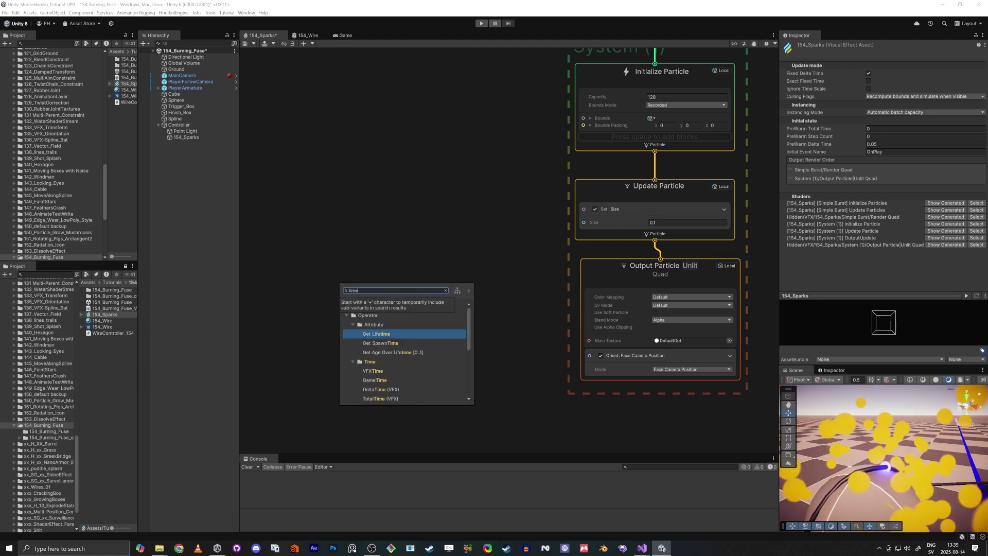
key(Down)
key(Down)
key(Down)
key(Down)
key(Return)
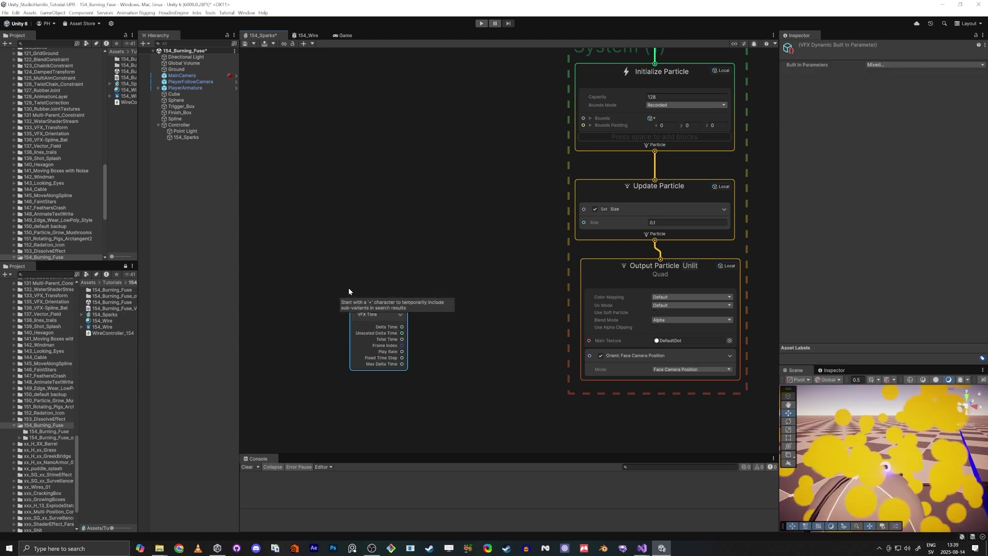
drag(364, 302, 294, 189)
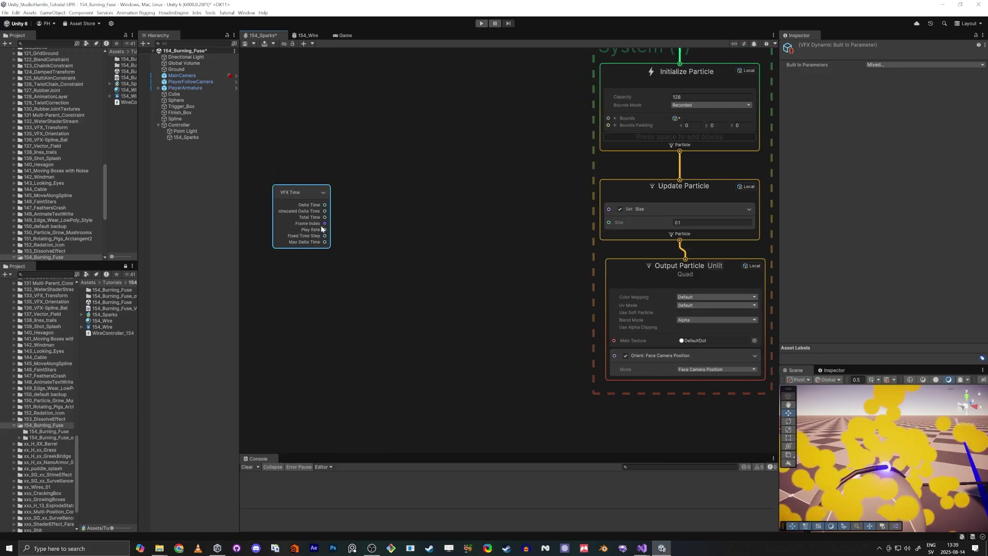
Step: Feed VFX Time's Total Time into a new Value Noise 1D operator's coordinate and set its range to 0.1–0.4
scroll(308, 227, up, 3)
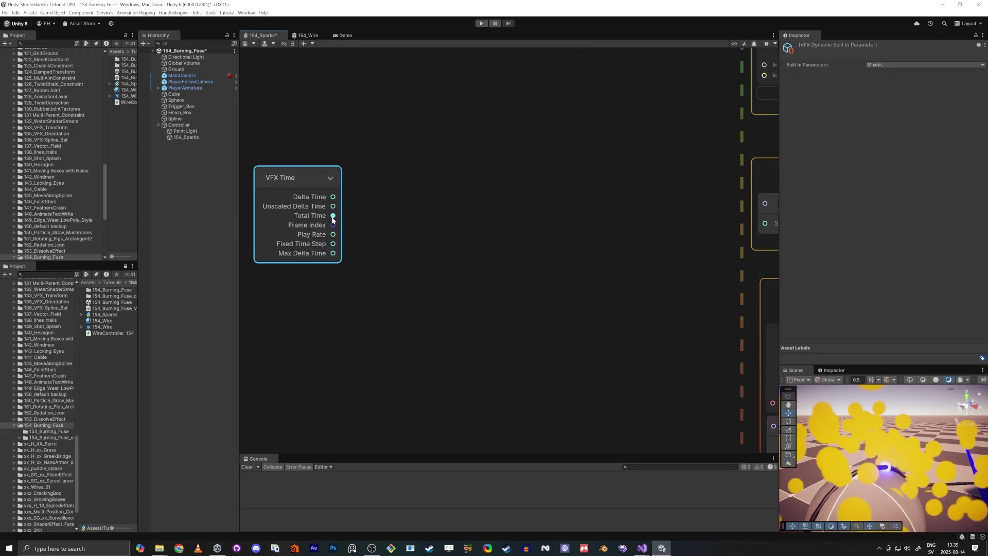
drag(333, 215, 476, 223)
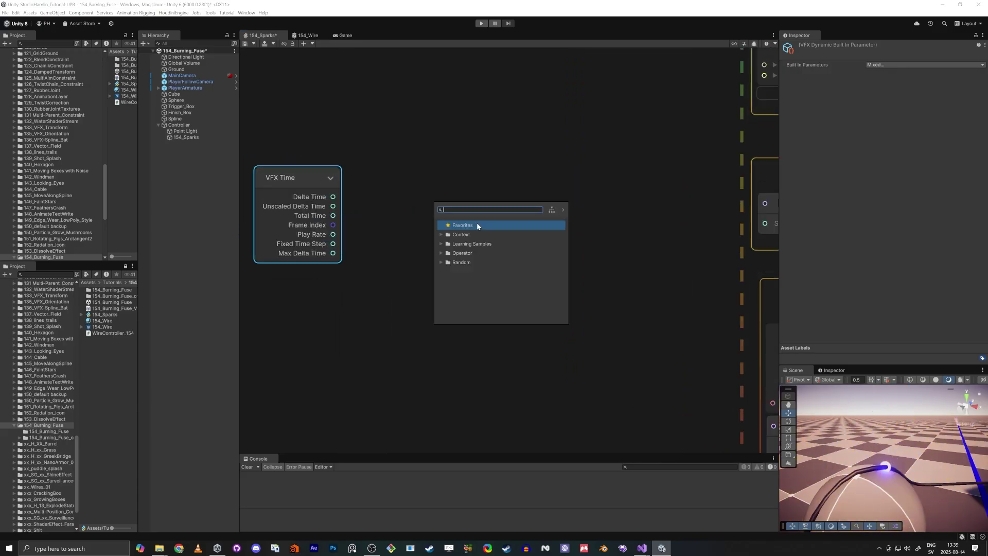
text(noise)
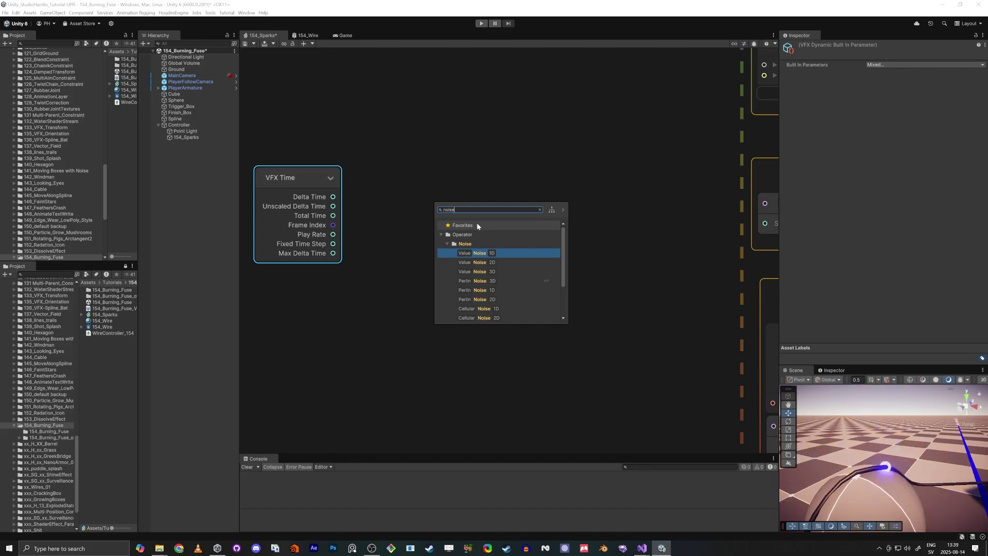
double_click(481, 253)
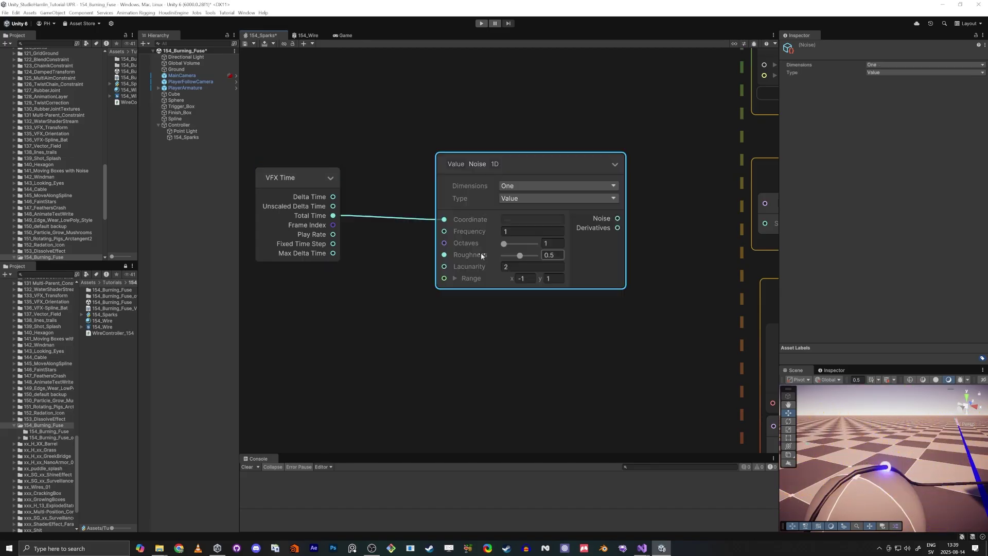
drag(485, 163, 441, 168)
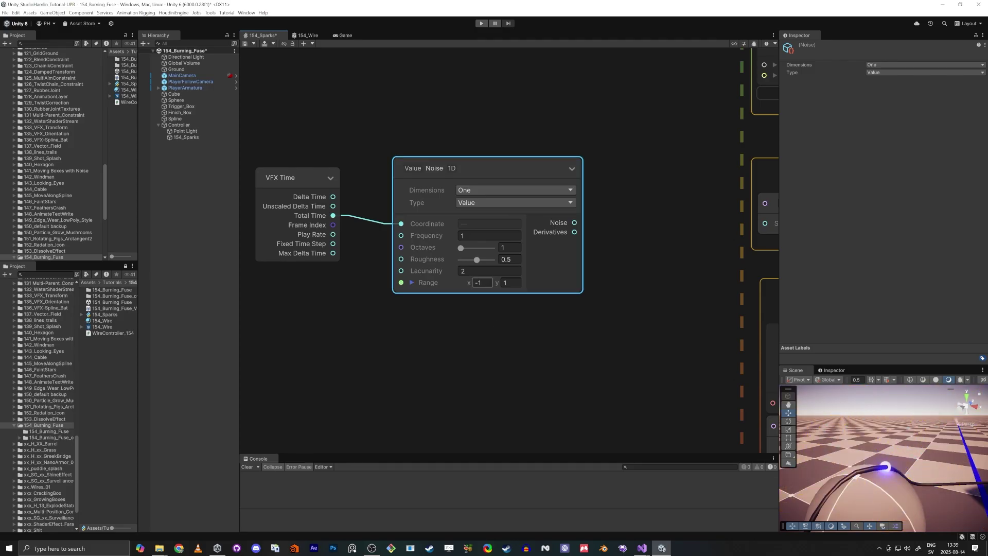
text(0.1)
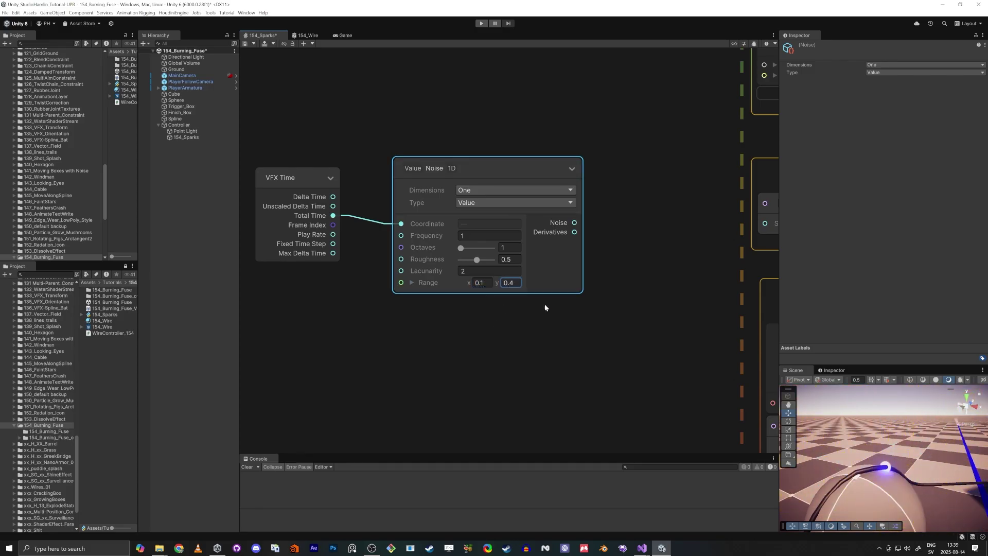
Step: Connect the Noise output to the Set Size input in Update Particle and set the noise's octaves to 8
middle_drag(621, 256, 546, 250)
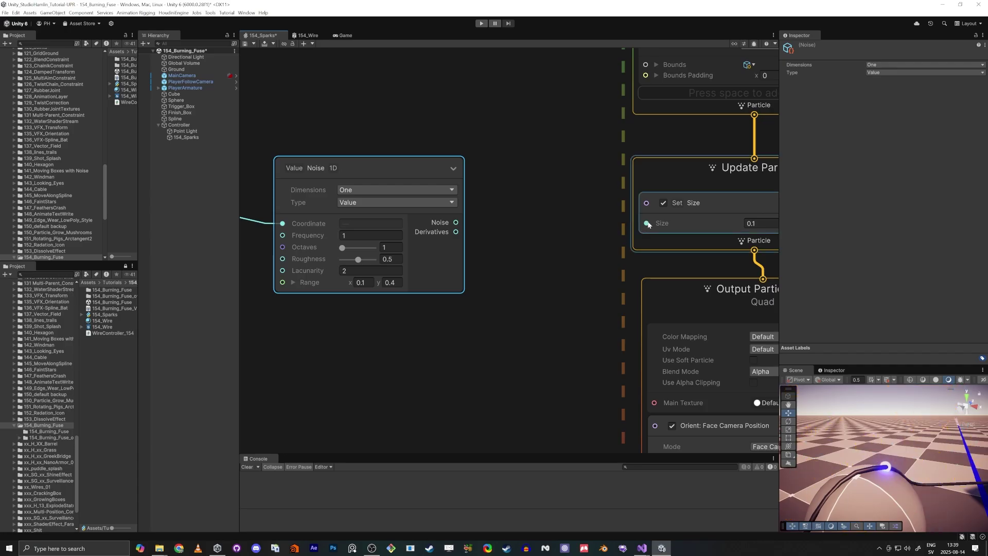
drag(646, 223, 455, 223)
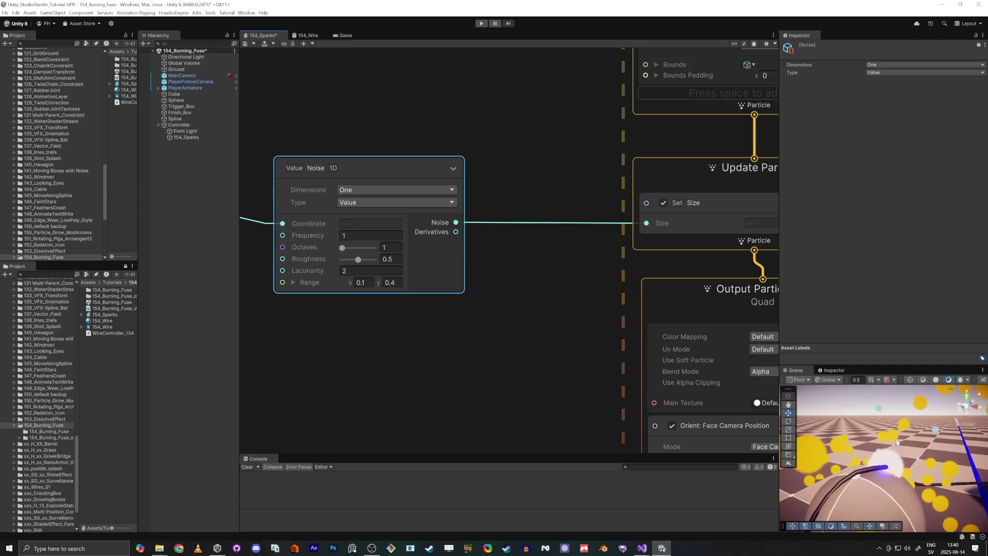
click(351, 249)
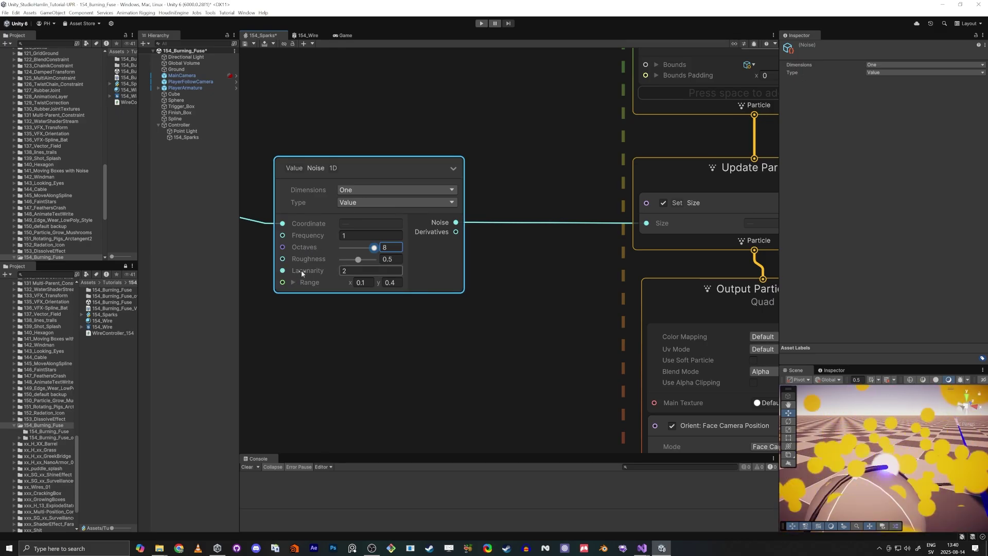
Step: Set the Value Noise 1D operator's lacunarity to 4.27
drag(303, 270, 327, 270)
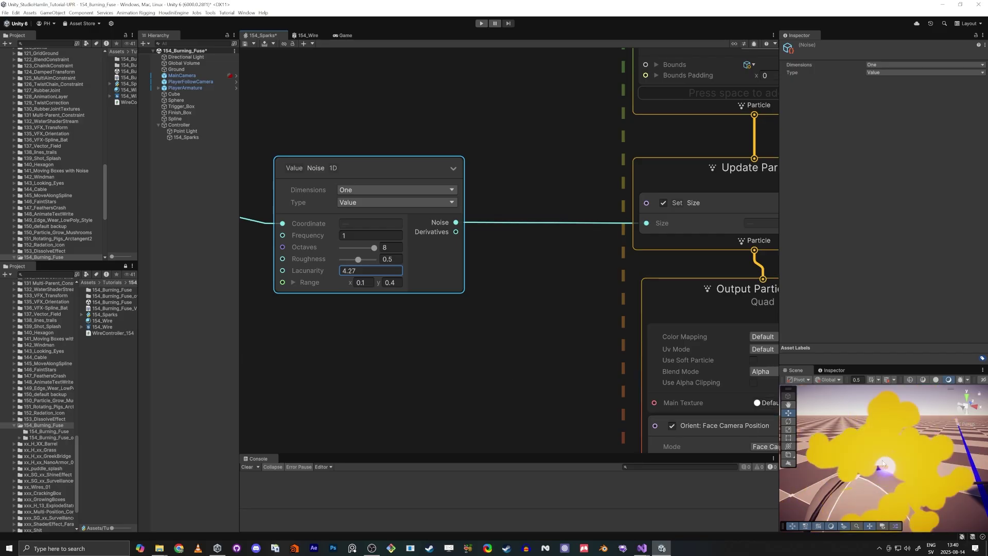
scroll(435, 301, down, 4)
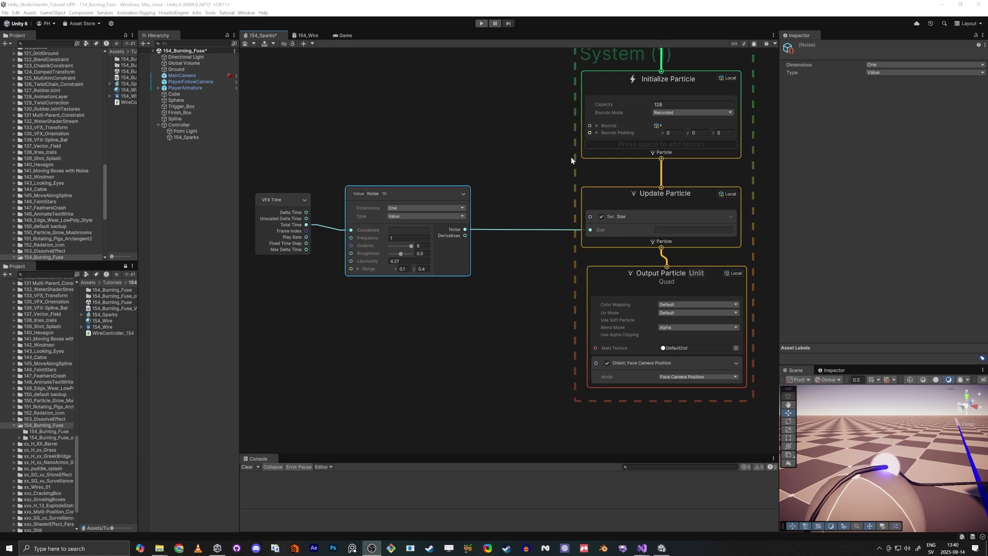
click(328, 87)
Step: Add an exposed Color property named Color to the 154_Sparks blackboard
click(734, 44)
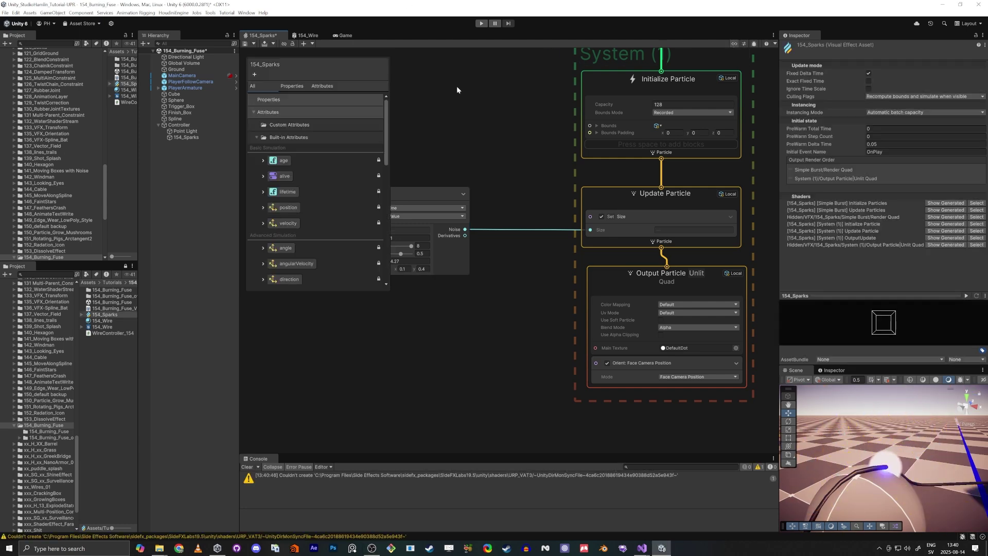
click(291, 87)
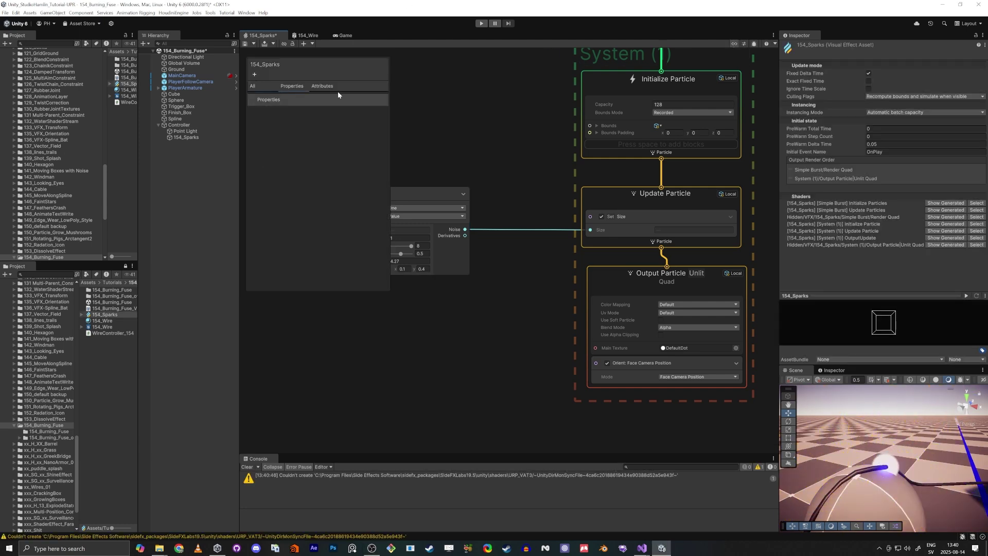
click(254, 75)
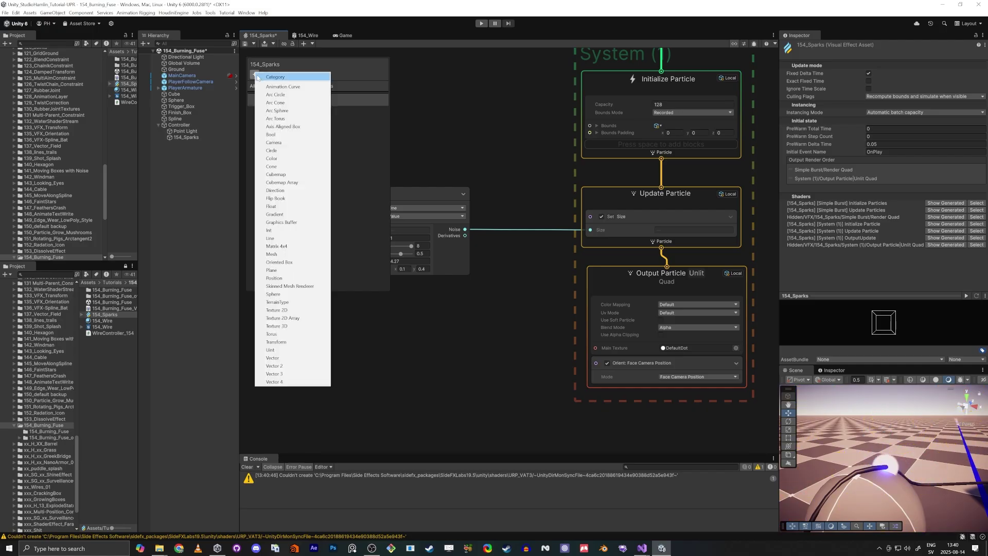
click(281, 160)
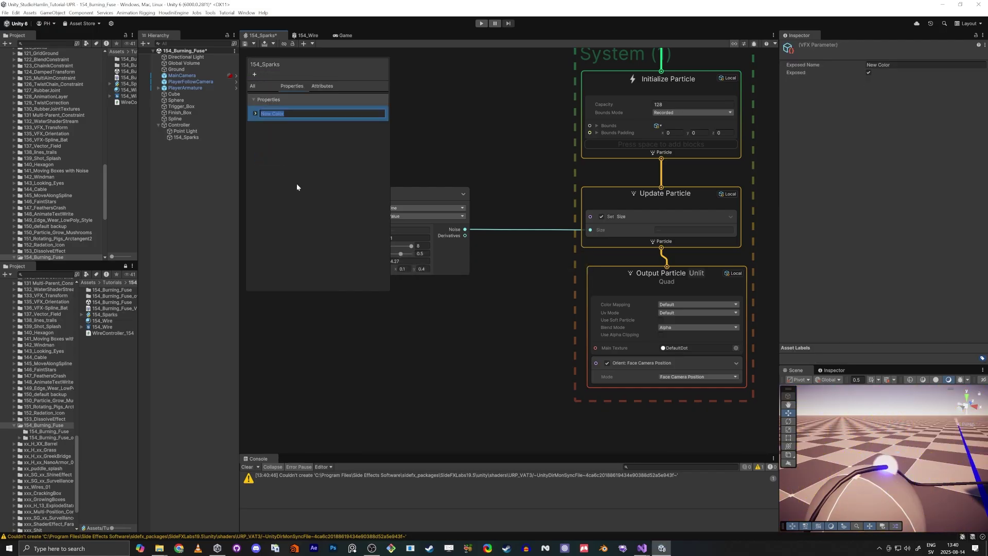
text(Color)
key(Return)
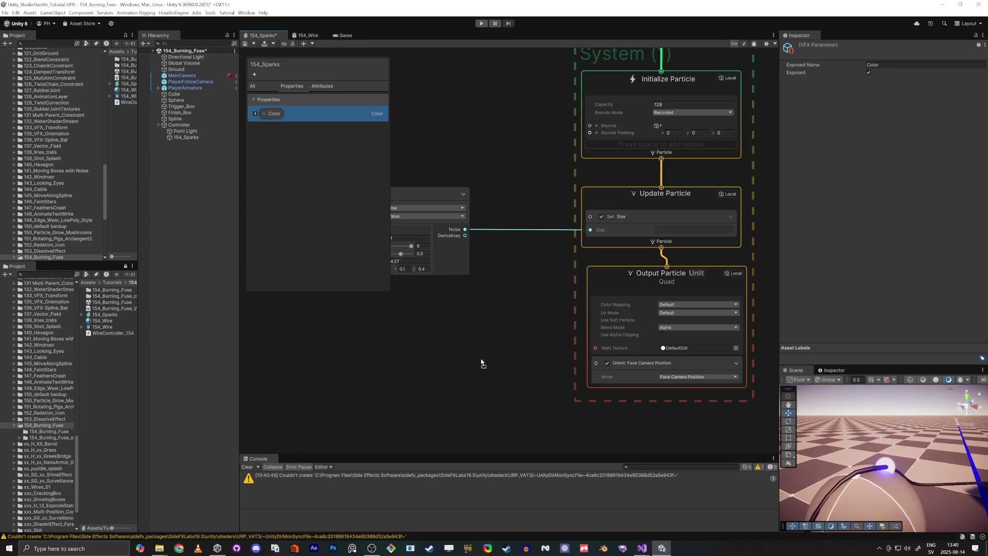
Step: Place the Color property in the graph and feed it into a new Set Color block in the Output Particle Unlit Quad context
drag(482, 363, 454, 359)
click(606, 270)
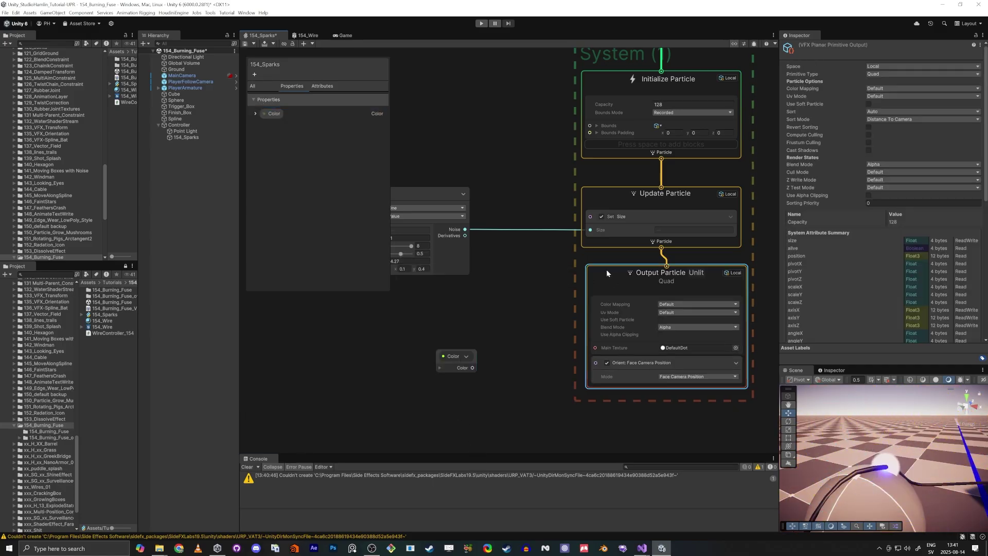
key(space)
text(color)
key(Return)
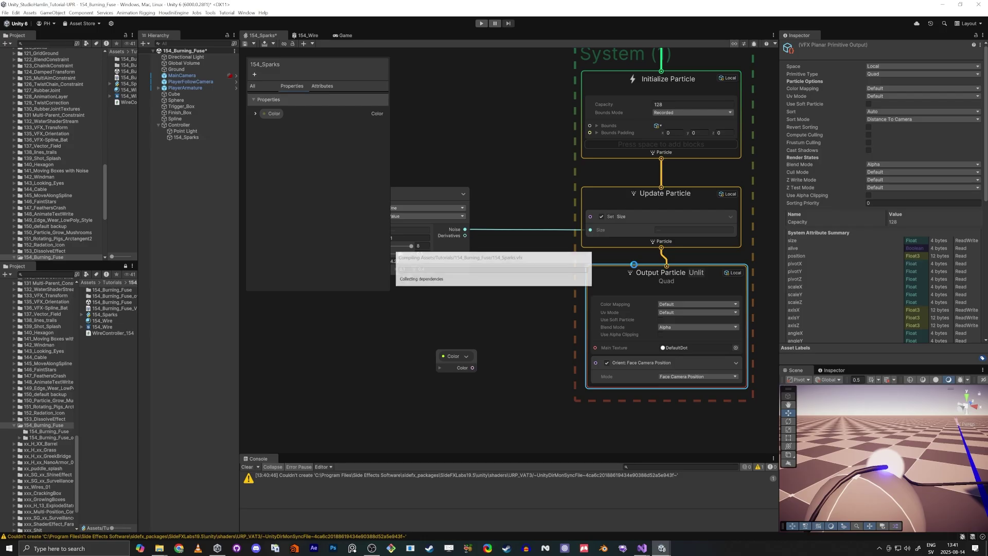
drag(597, 410, 515, 401)
Step: Set the Color property's value to a bright orange-yellow with an HDR intensity of about 3
click(255, 116)
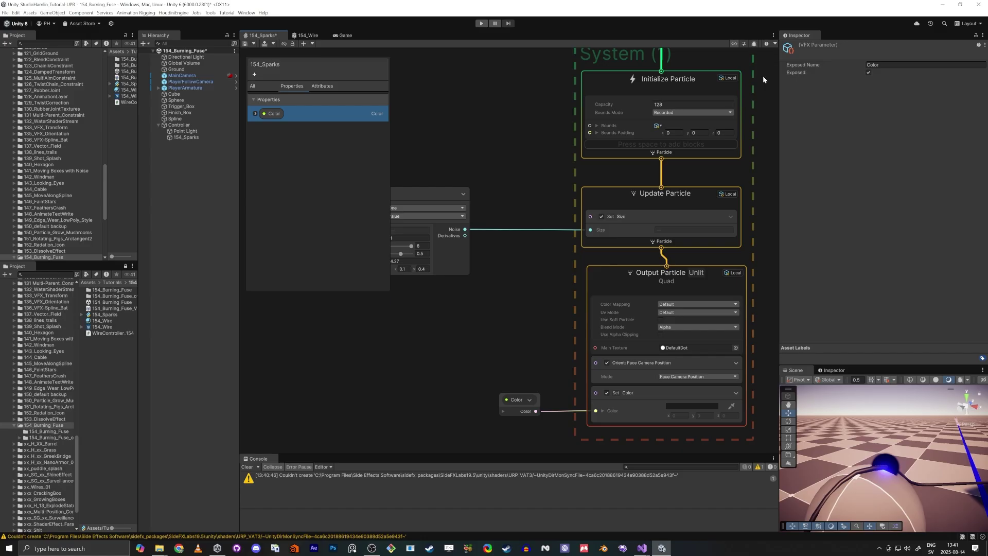
click(255, 113)
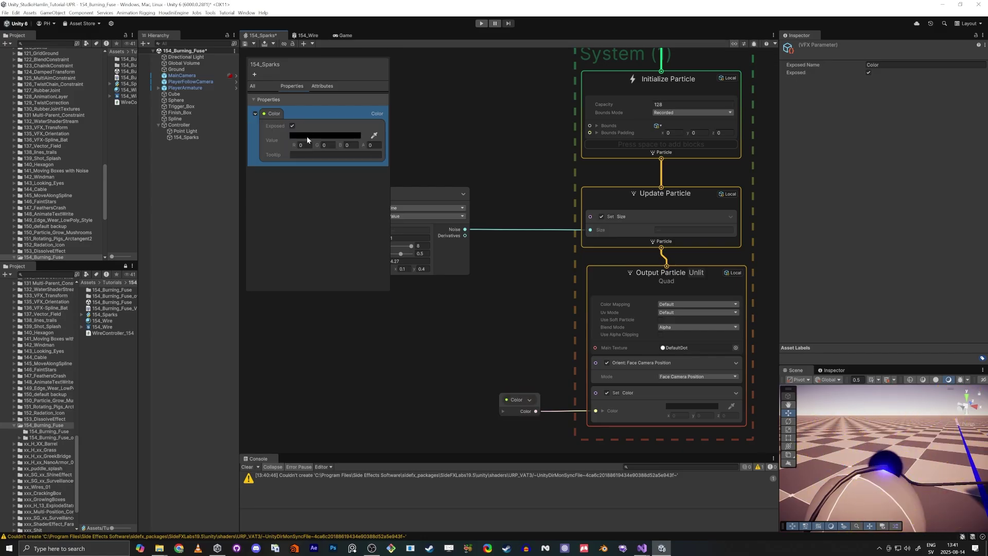
click(322, 135)
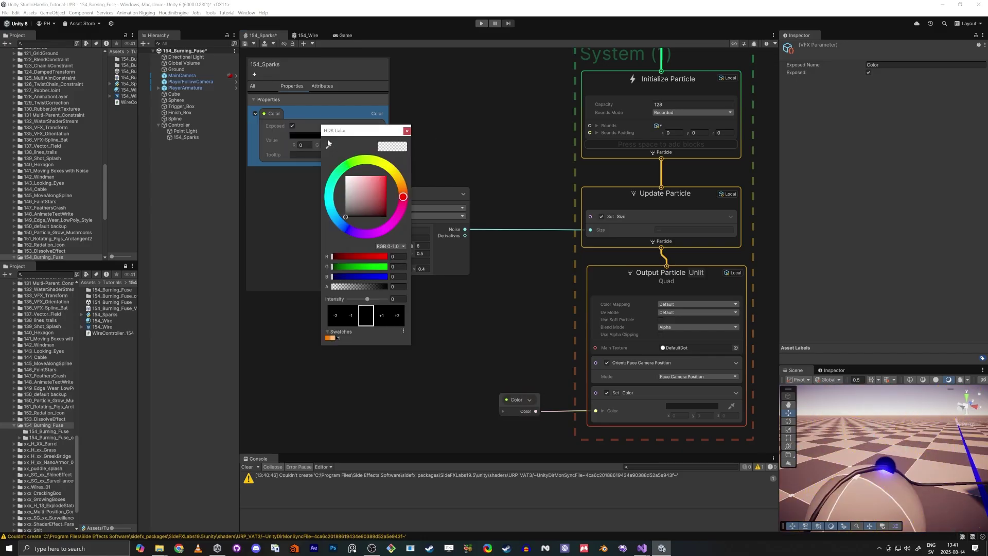
drag(396, 177, 392, 181)
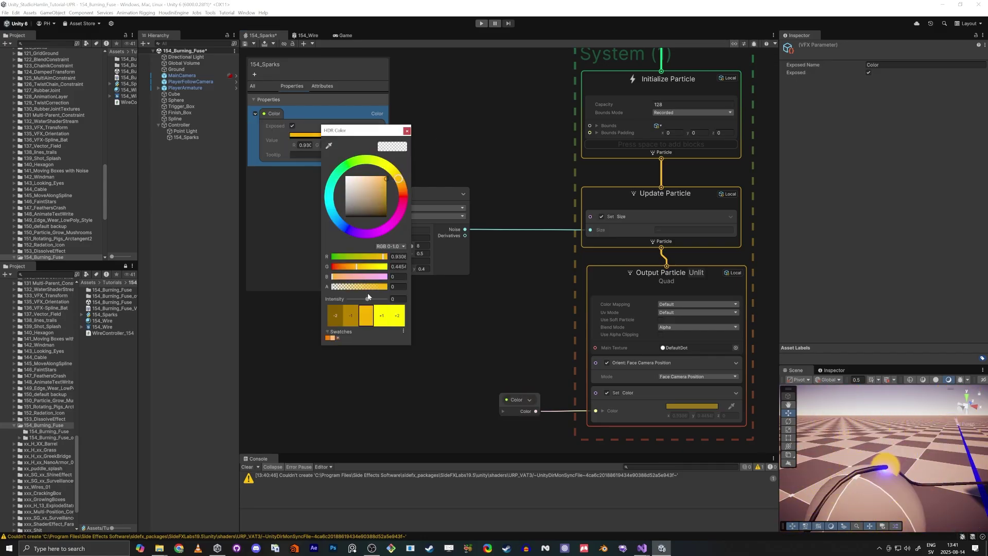
drag(368, 298, 374, 299)
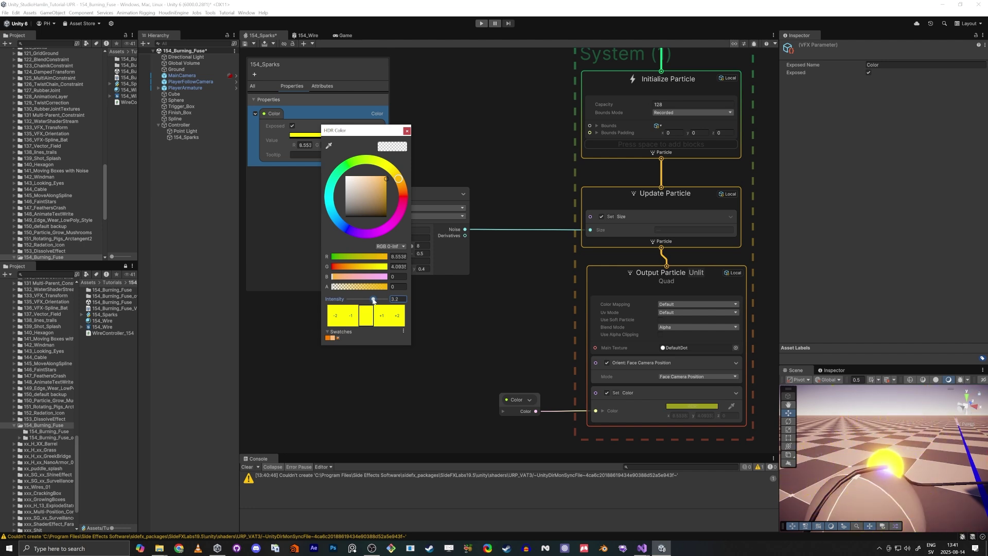
click(406, 130)
Step: Try 0.2 as the maximum of the Value Noise range, inspect the glow in the scene, and return it to 0.4
click(421, 269)
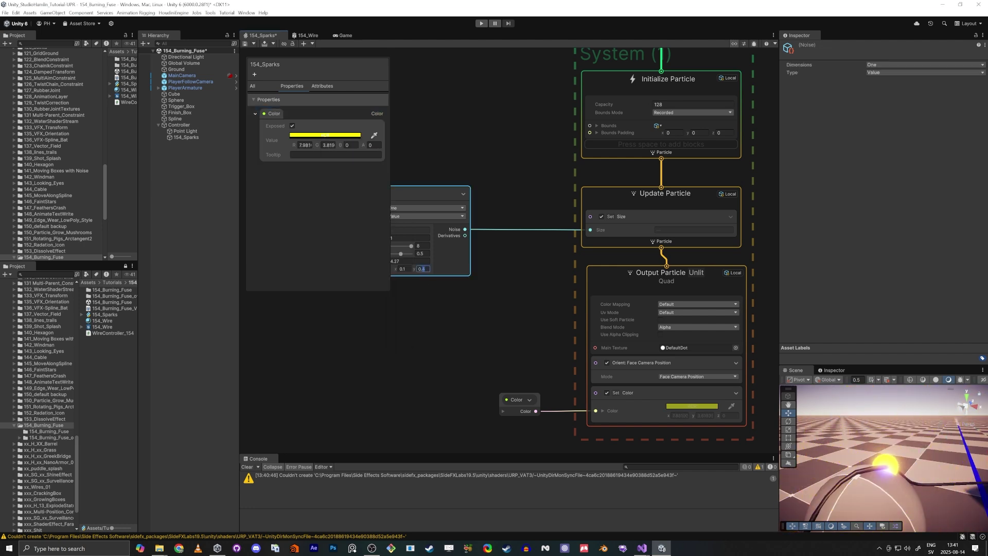
click(436, 323)
alt+drag(817, 428, 912, 510)
right_drag(912, 510, 919, 513)
scroll(886, 483, up, 5)
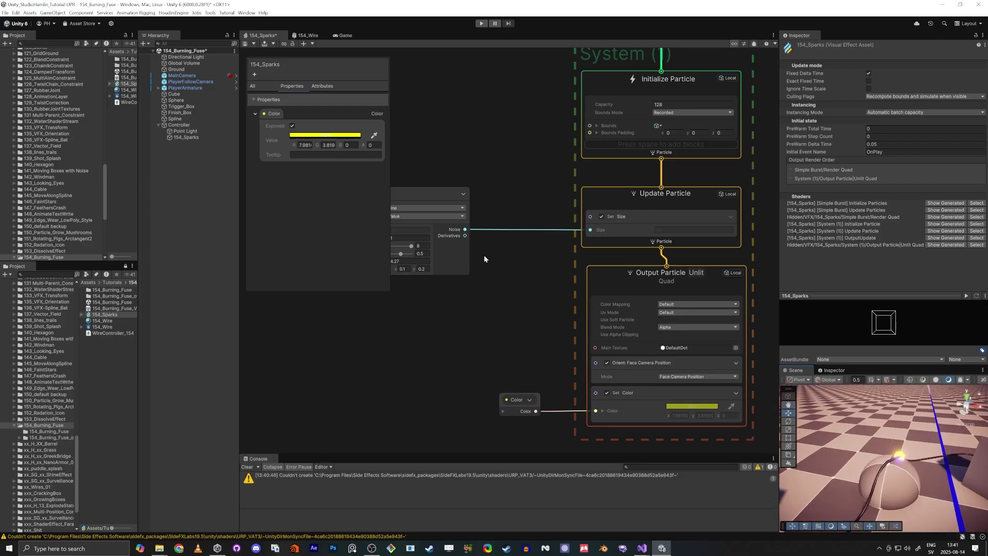
drag(422, 268, 451, 282)
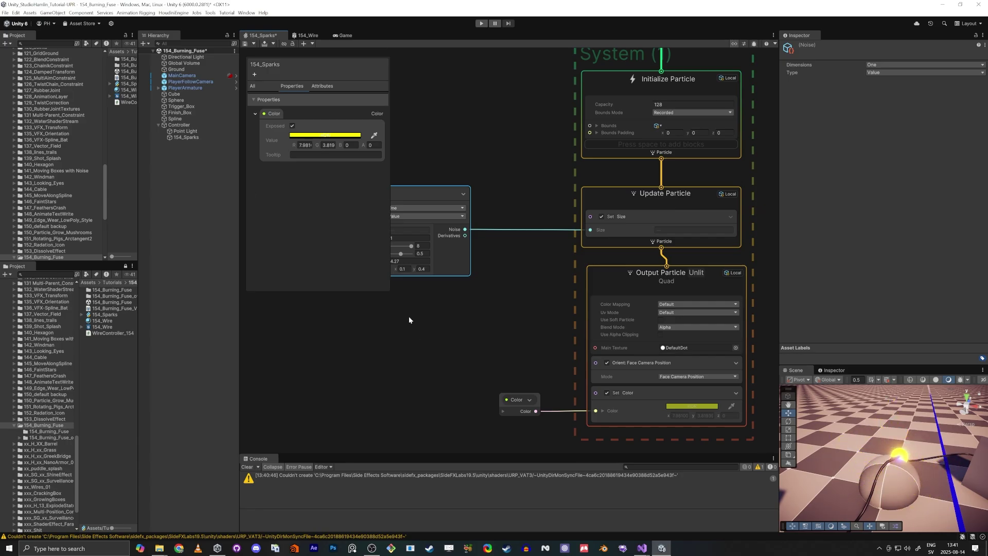
Step: Set the minimum of the Value Noise operator's range to 0
click(397, 303)
scroll(397, 304, up, 5)
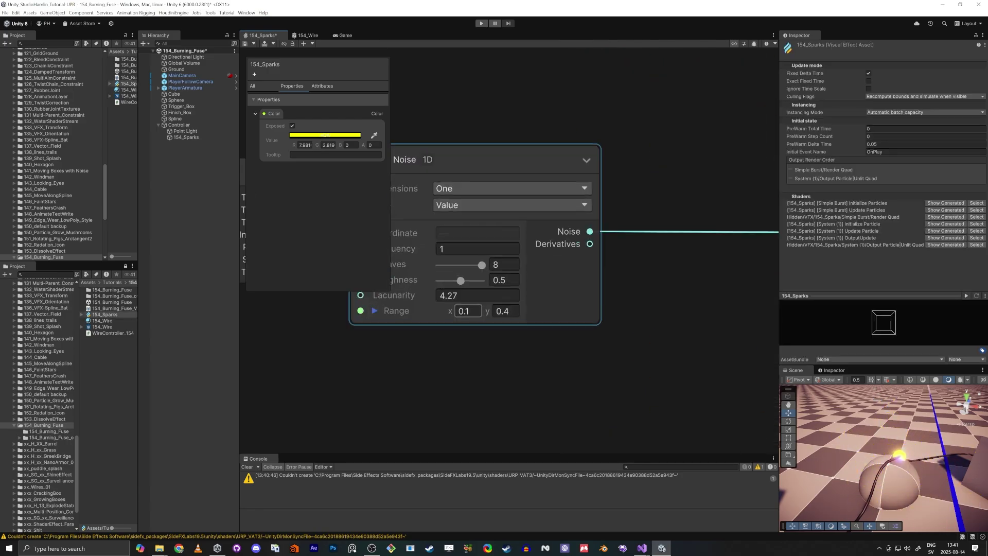
click(467, 311)
text(0)
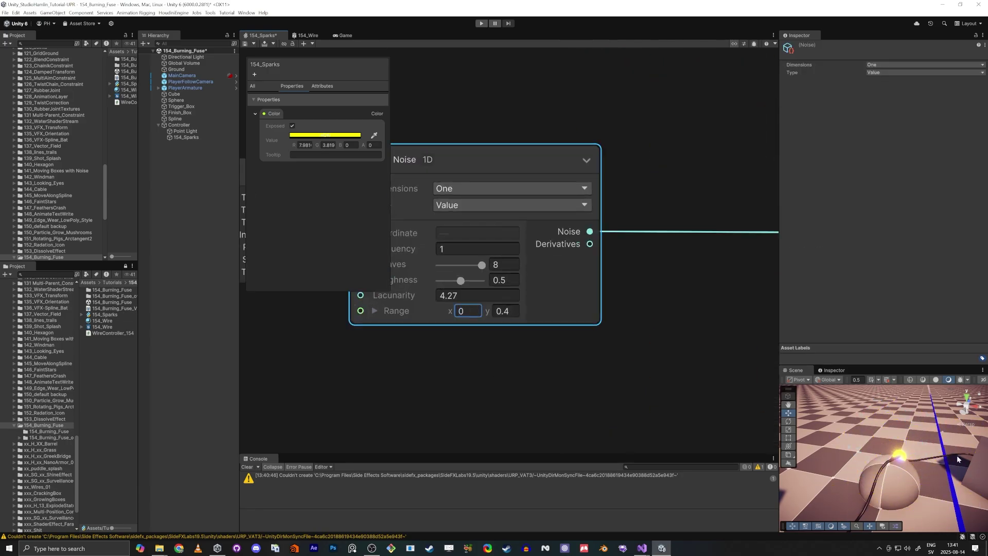
Step: Move the whole System (1) chain, with its Spawn context and operator nodes, farther away from the Simple Burst system
scroll(484, 381, down, 8)
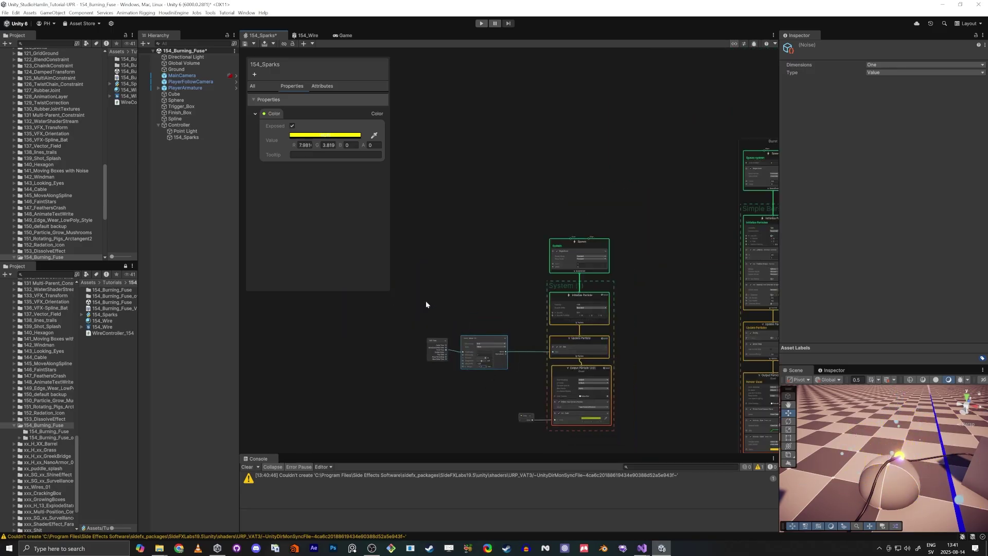
drag(425, 301, 512, 341)
scroll(628, 277, up, 4)
scroll(592, 289, down, 1)
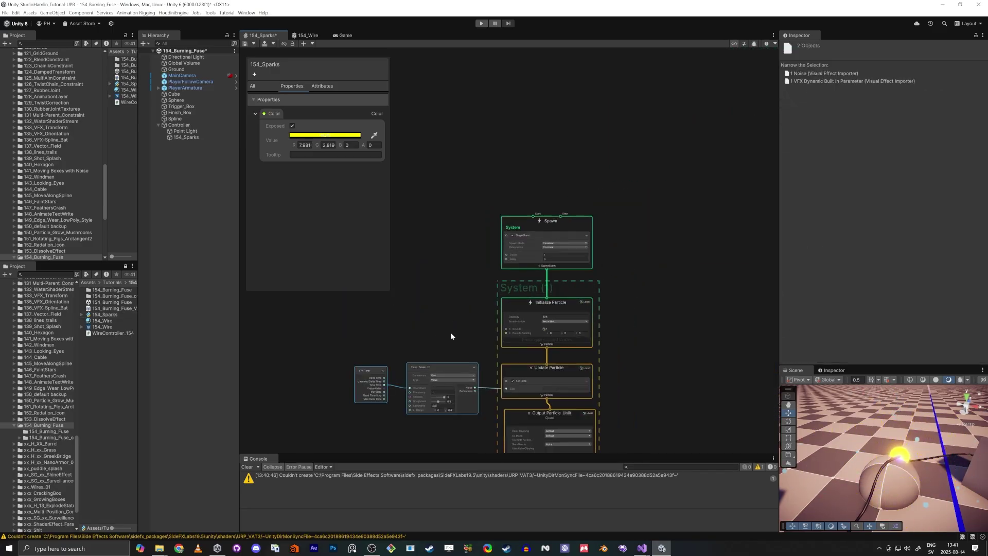
middle_drag(438, 333, 457, 241)
scroll(458, 241, down, 2)
scroll(463, 226, down, 1)
drag(453, 172, 638, 367)
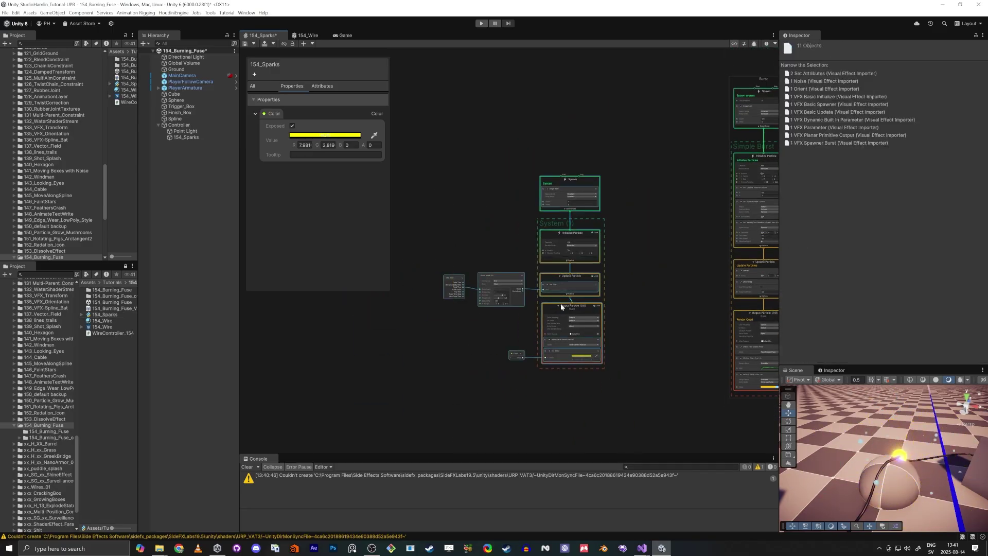
drag(560, 303, 464, 299)
Step: Delete the Single Burst Spawn context that feeds the Simple Burst system
middle_drag(676, 289, 565, 315)
scroll(631, 268, up, 4)
middle_drag(712, 214, 658, 298)
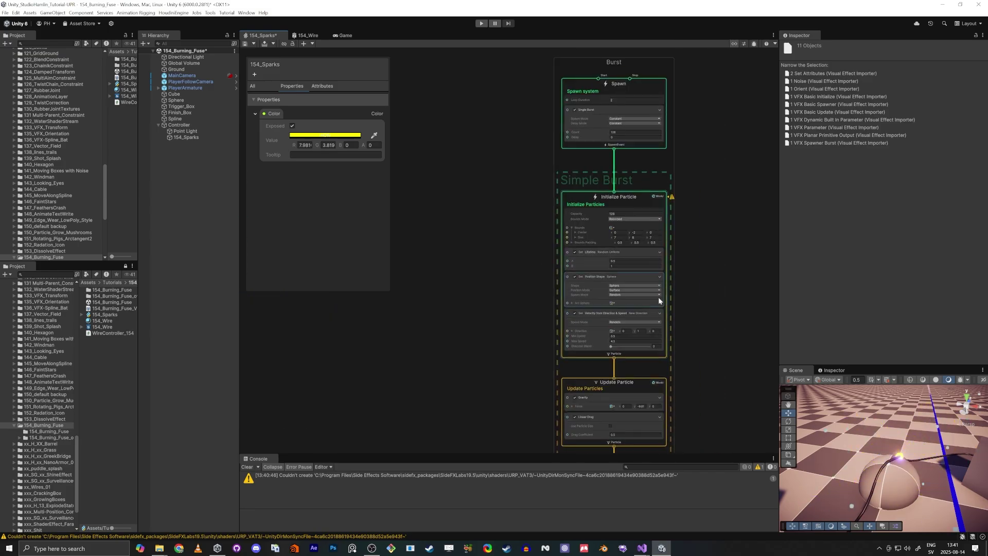
scroll(591, 278, up, 3)
middle_drag(533, 194, 463, 280)
scroll(488, 244, up, 3)
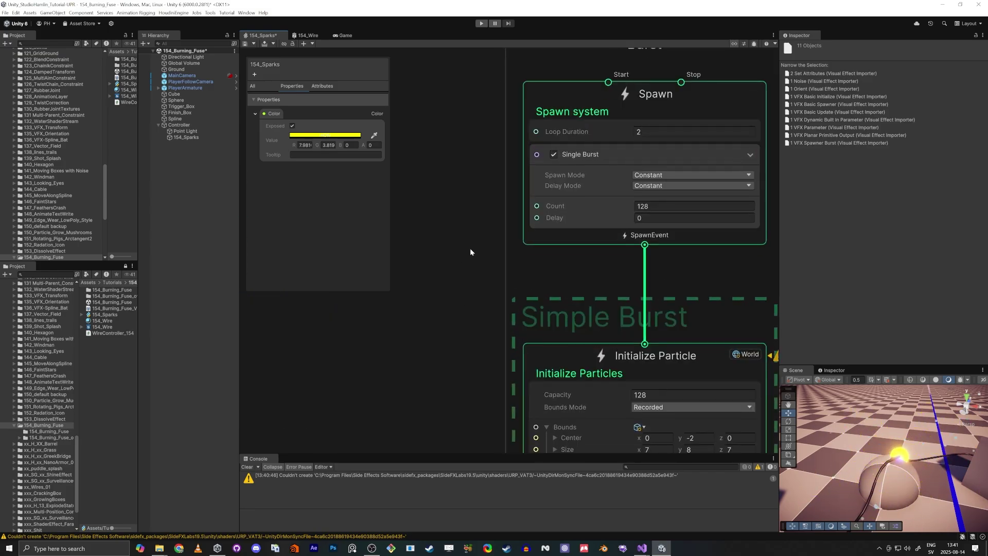
click(656, 106)
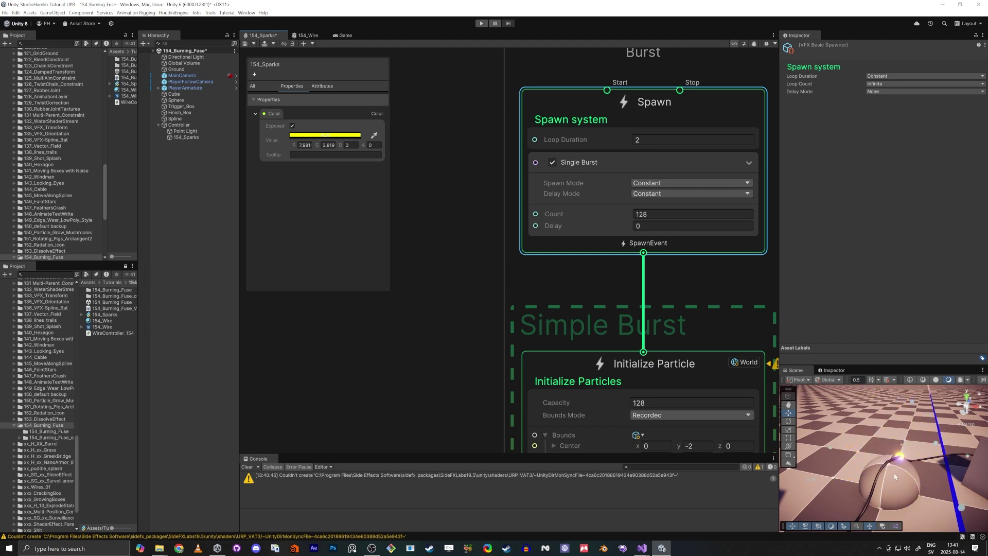
key(Delete)
Step: Add a new Spawn context, connect its SpawnEvent to Simple Burst's Initialize Particle, and place it directly above
key(space)
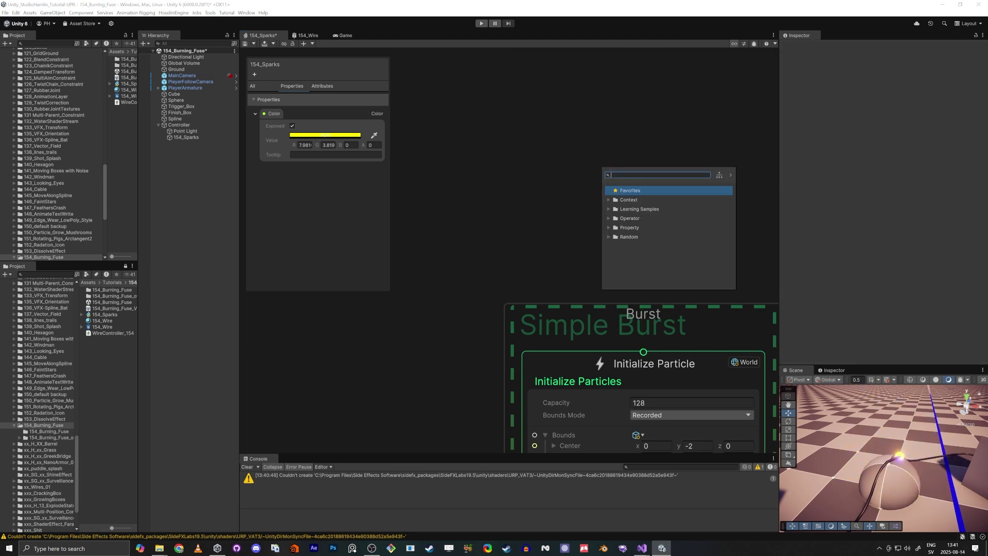
text(spawn)
key(Return)
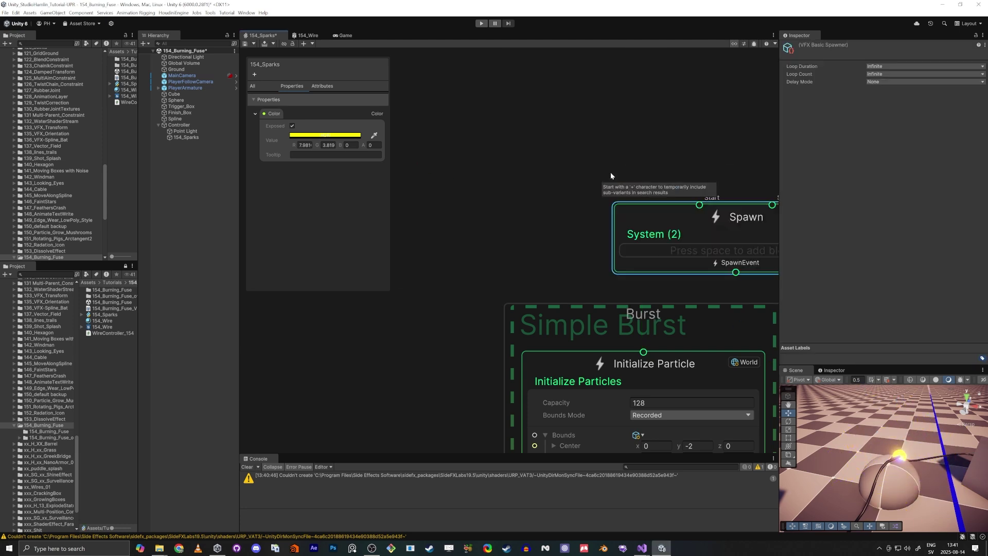
drag(731, 275, 643, 352)
drag(670, 109, 643, 102)
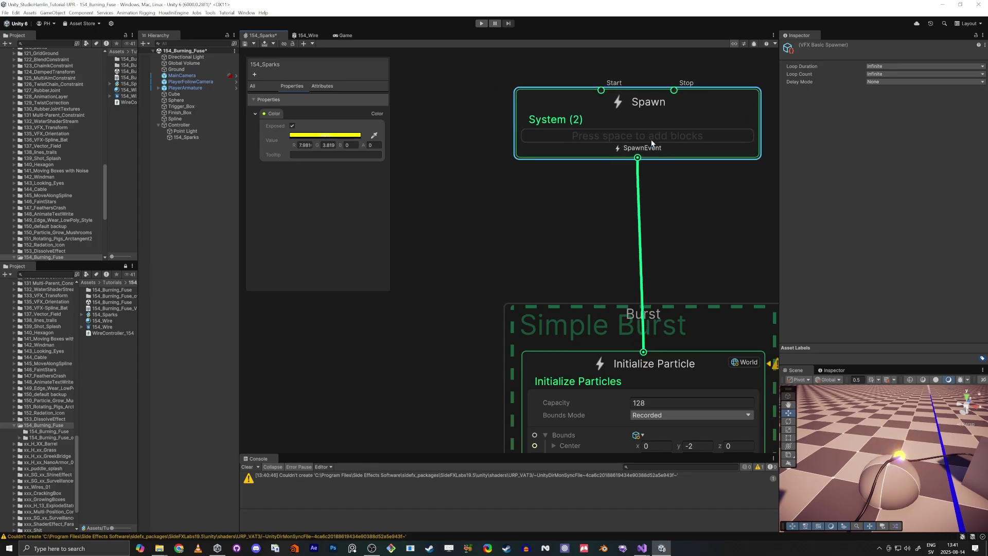
Step: Add a Constant Spawn Rate block to the new Spawn context with a rate of 80
key(space)
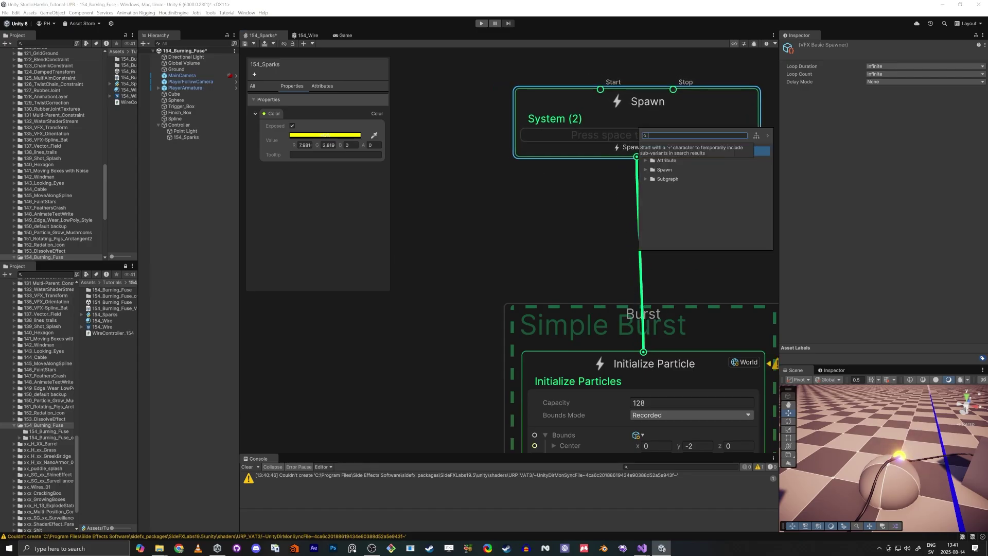
text(cons)
key(Return)
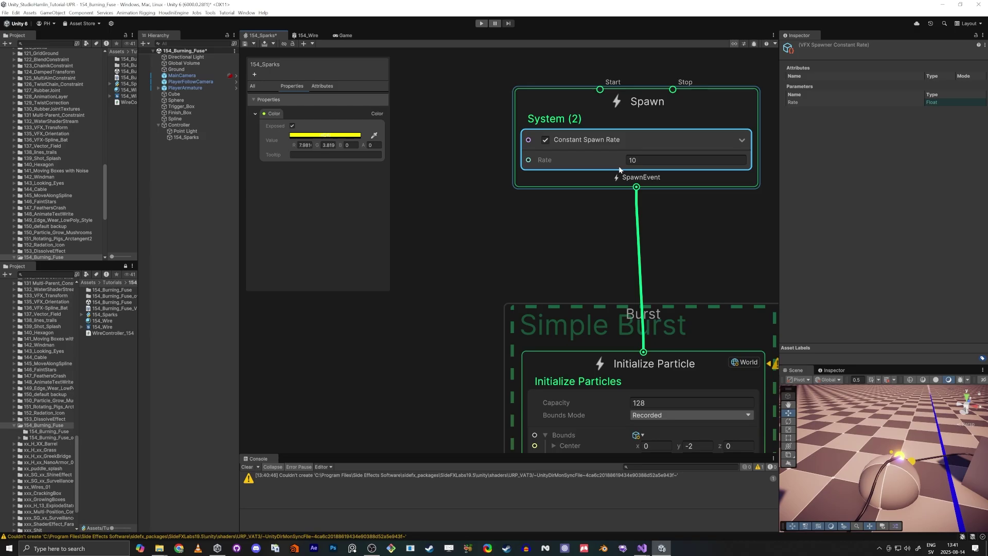
click(610, 129)
scroll(617, 154, down, 2)
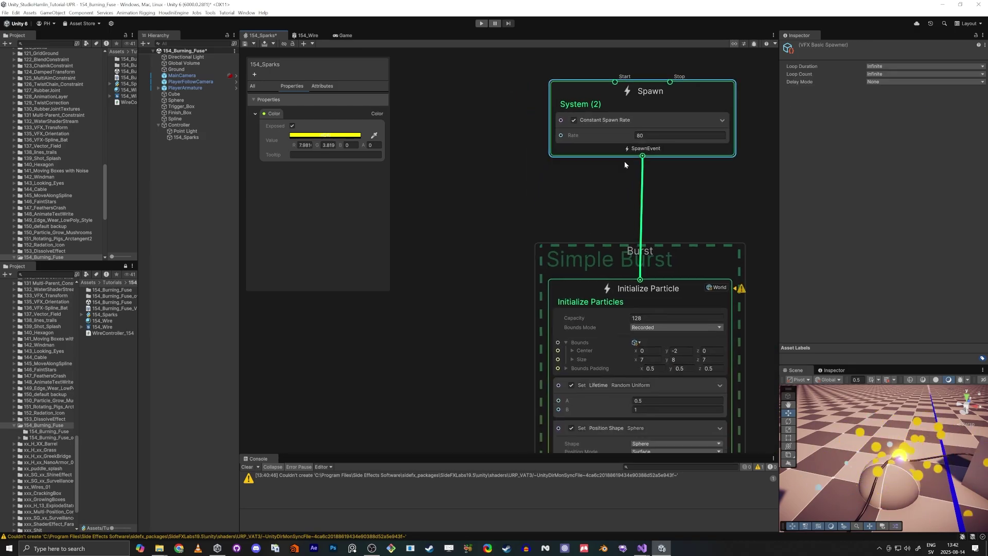
Step: Set the random lifetime range in Simple Burst's Initialize Particle to 0.1–0.2
scroll(578, 216, down, 8)
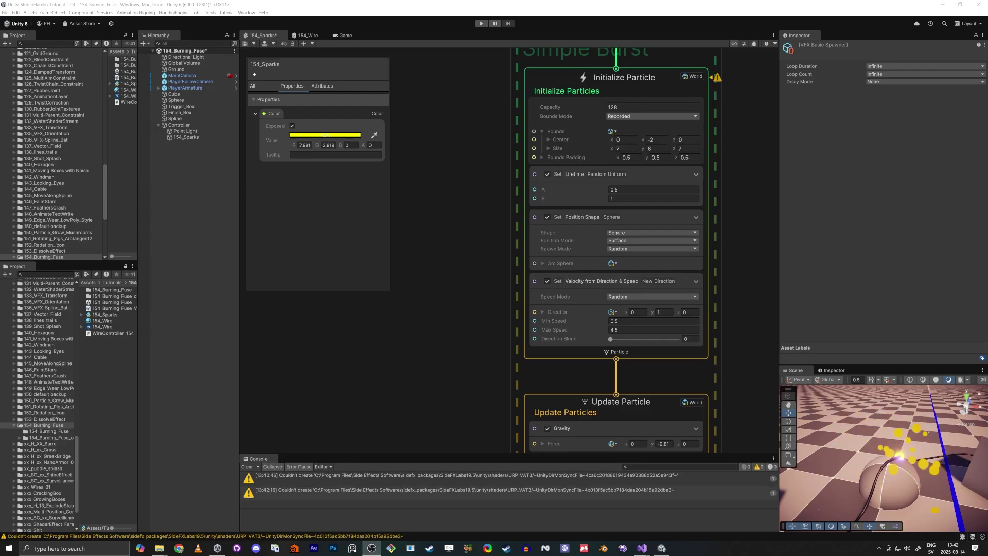
click(608, 192)
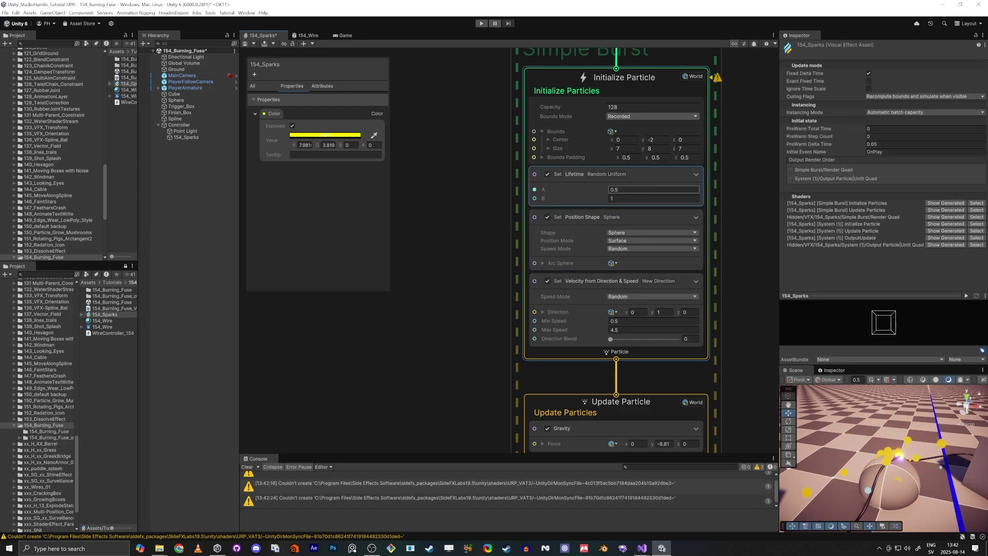
click(610, 189)
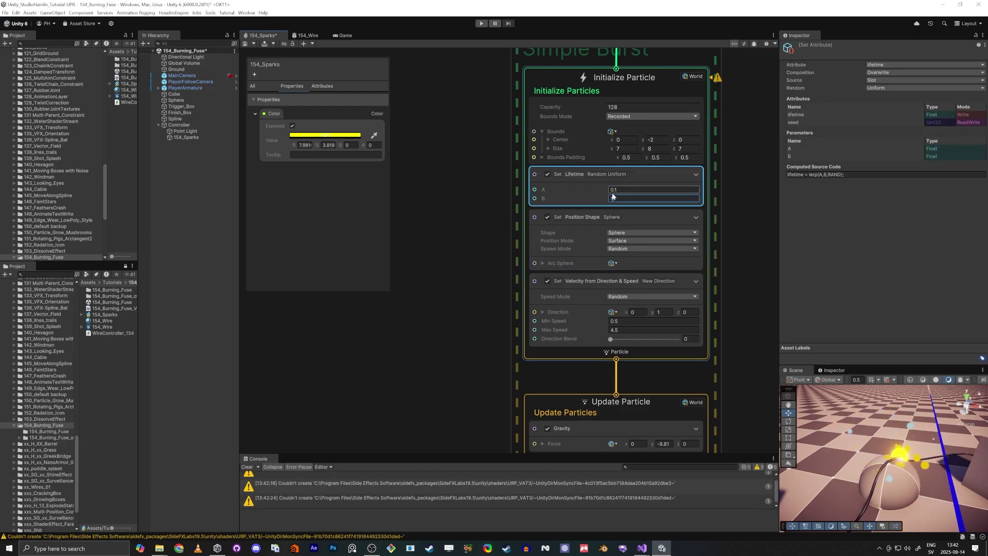
text(.2)
click(663, 226)
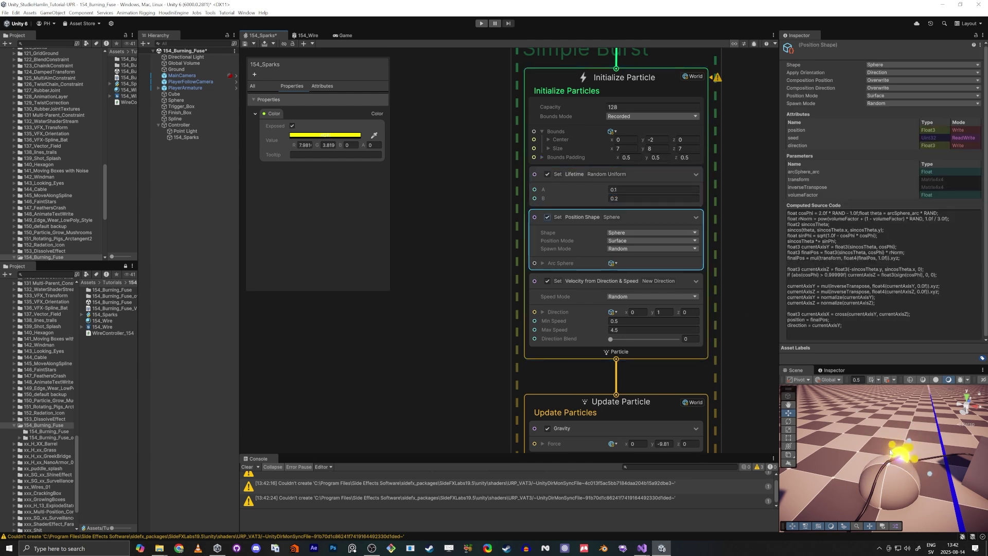
Step: Expand the Arc Sphere and Sphere properties of Simple Burst's Position Shape block to check the sphere radius
middle_drag(446, 370, 437, 297)
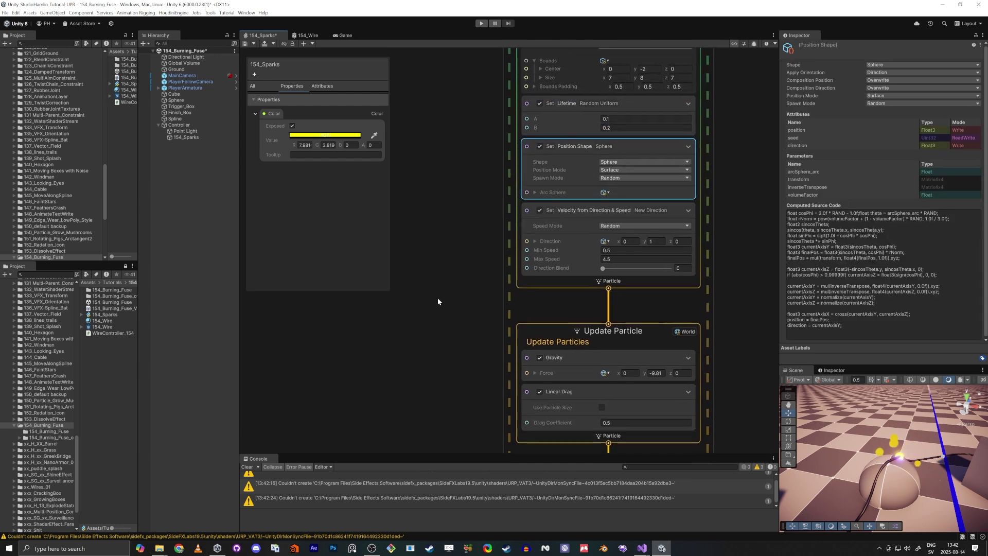
click(535, 191)
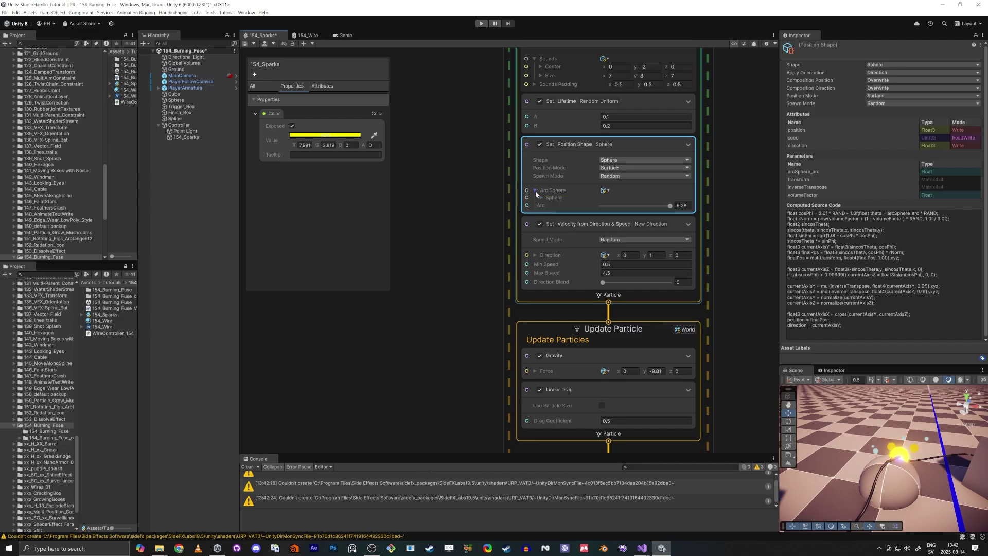
click(541, 198)
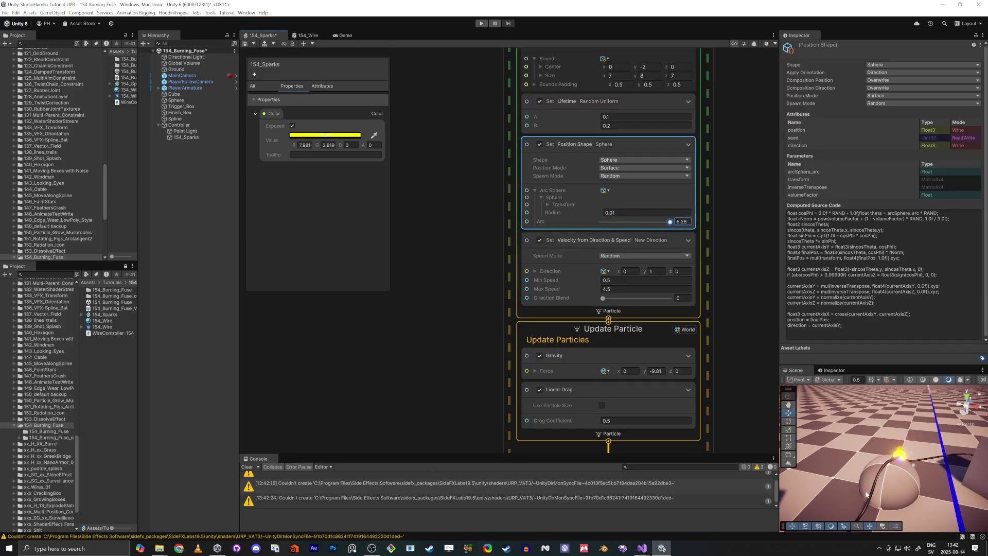
alt+drag(921, 443, 883, 450)
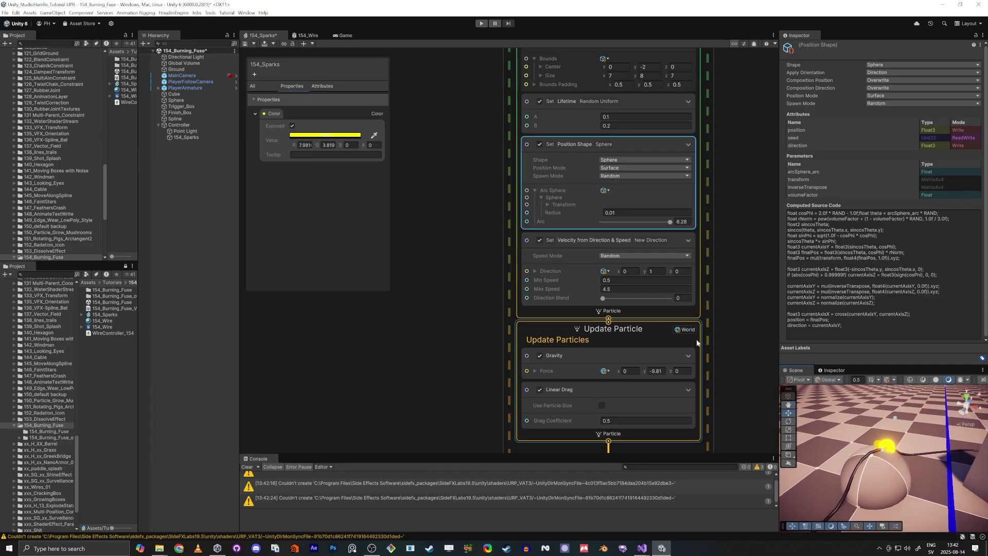
click(468, 290)
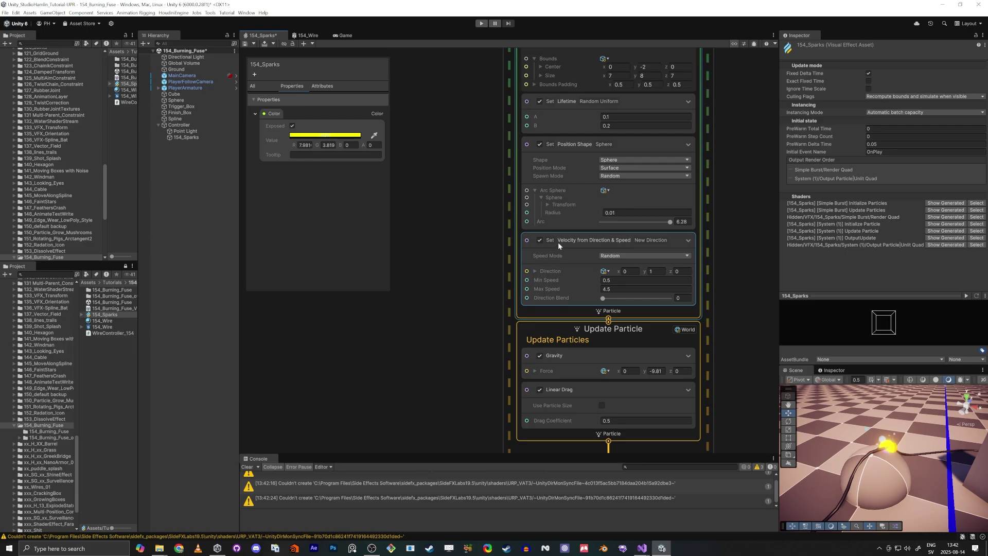
Step: Set Direction Blend in the Velocity from Direction & Speed block to 1 and check the sparks in the scene
click(657, 271)
scroll(651, 276, up, 4)
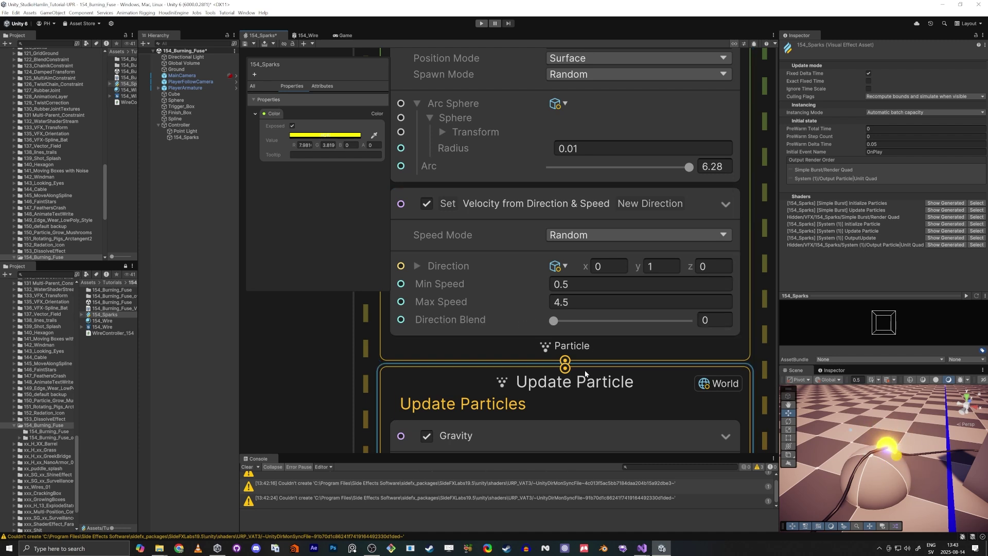
drag(553, 320, 792, 341)
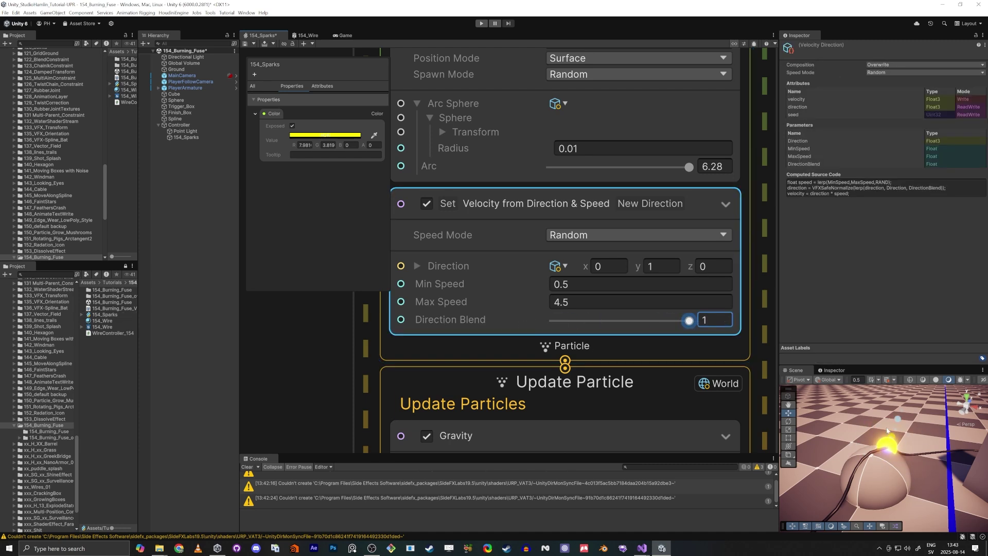
right_drag(886, 430, 870, 457)
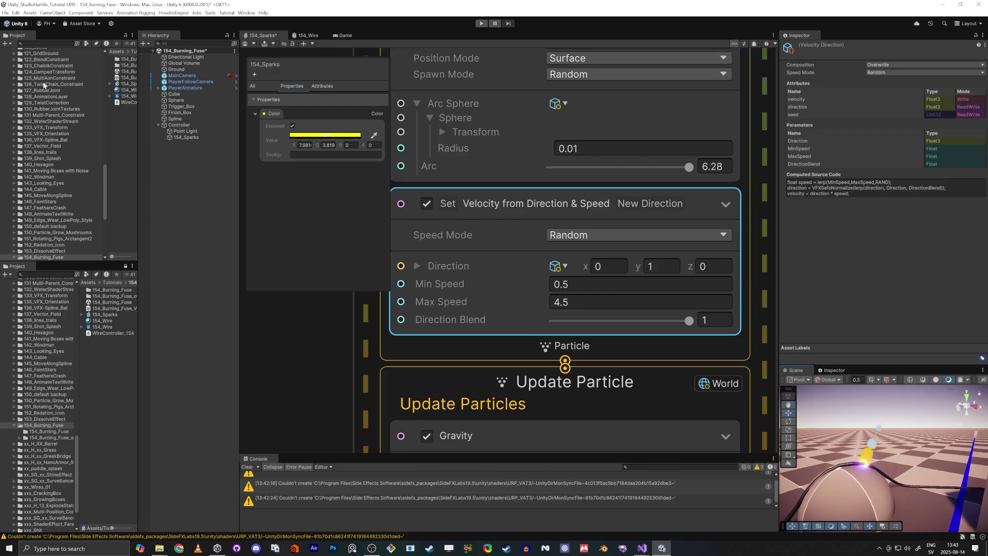
Step: Select the 154_Sparks object in the scene and switch its transform handles to Local orientation
click(184, 137)
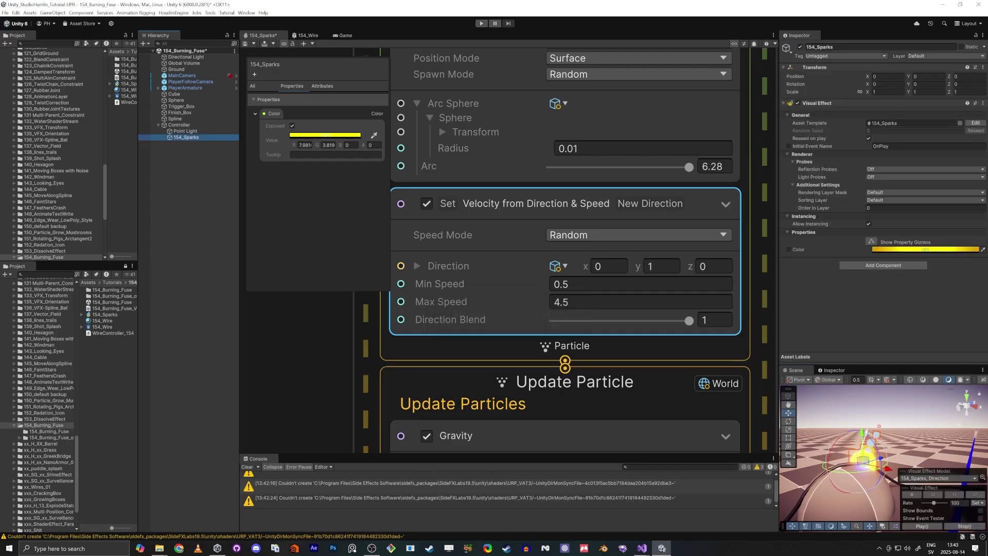
click(823, 379)
click(824, 396)
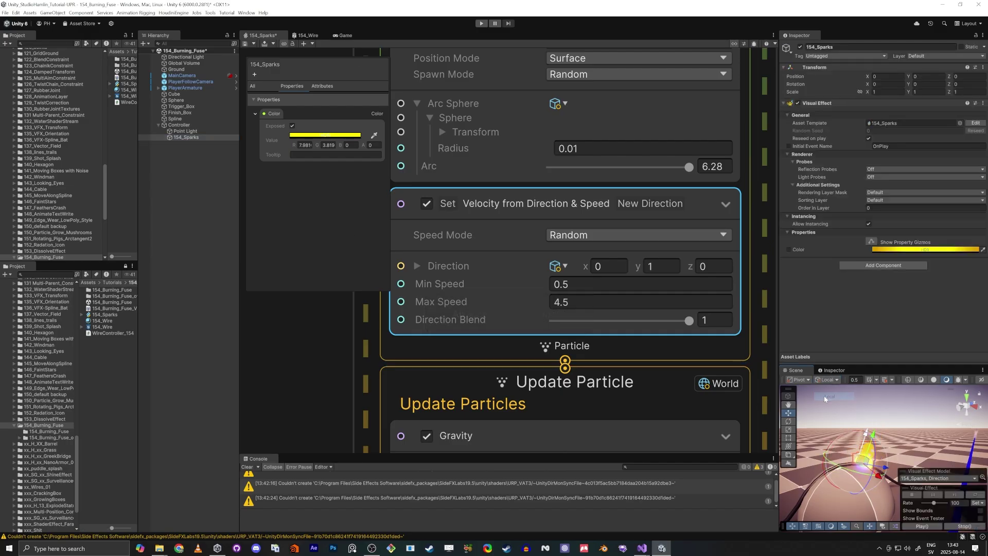
alt+drag(836, 446, 883, 415)
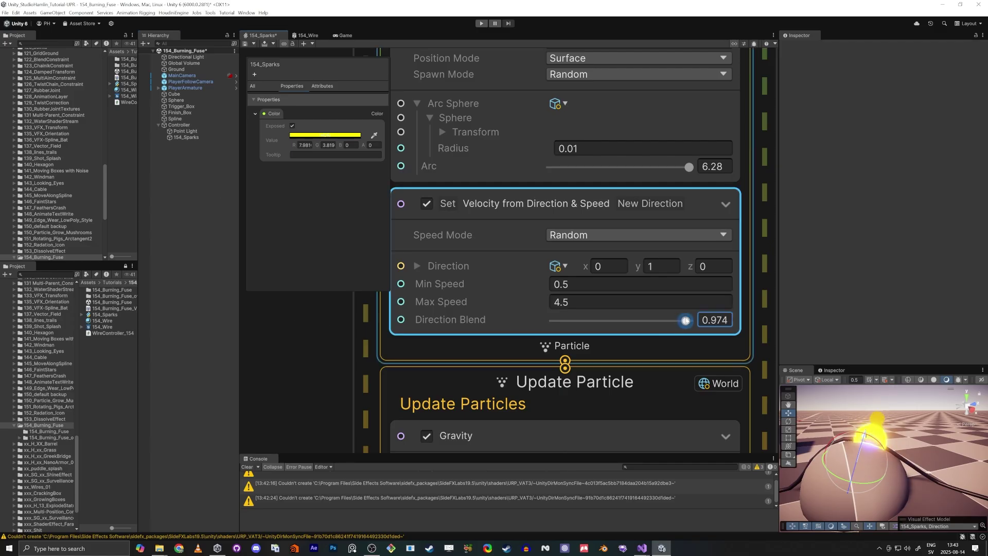
Step: Set Direction Blend in the Velocity from Direction & Speed block to about 0.284
drag(674, 321, 597, 321)
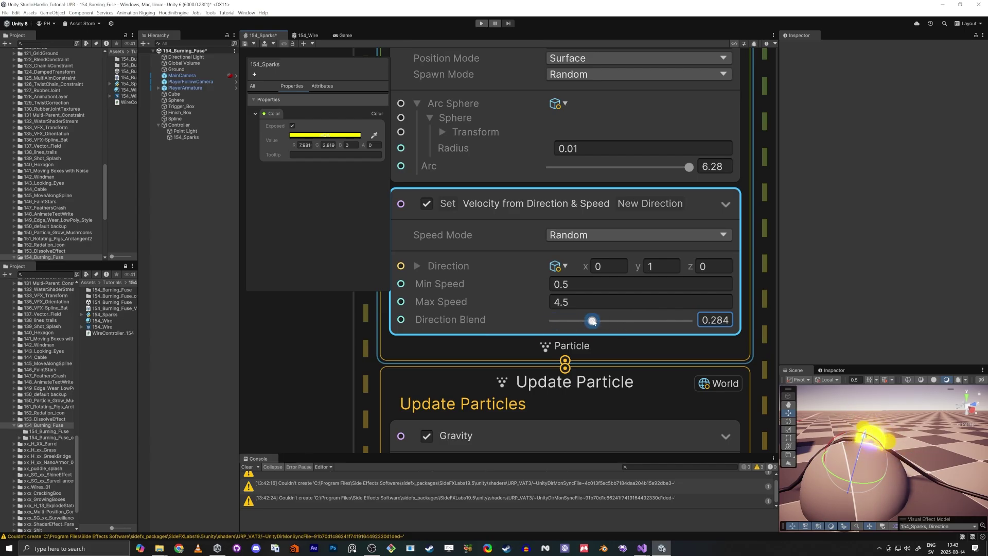
right_drag(875, 445, 900, 451)
click(325, 353)
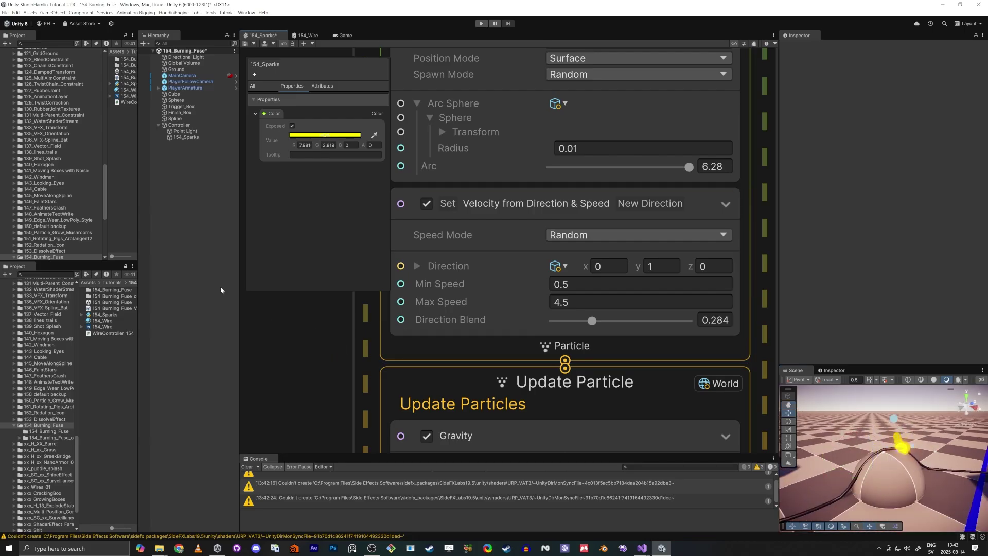
Step: Set Min Speed to 3 and Max Speed to 4 in the Velocity from Direction & Speed block
middle_drag(286, 357, 357, 348)
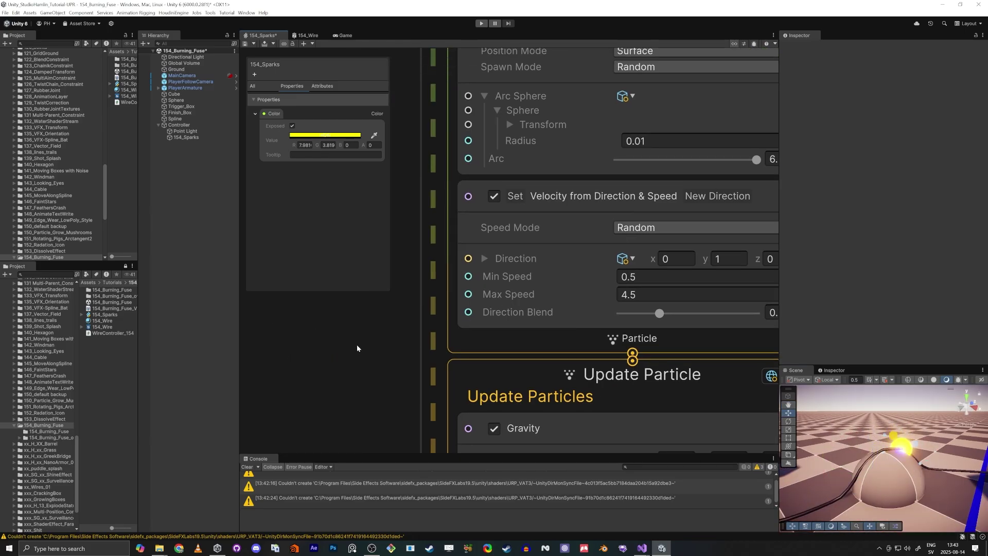
click(514, 293)
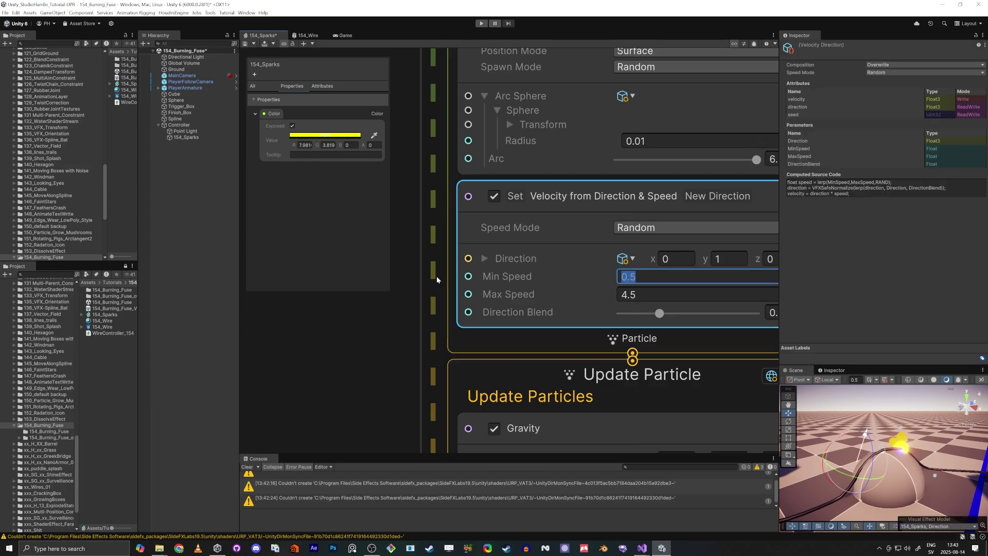
text(3)
key(Tab)
text(4)
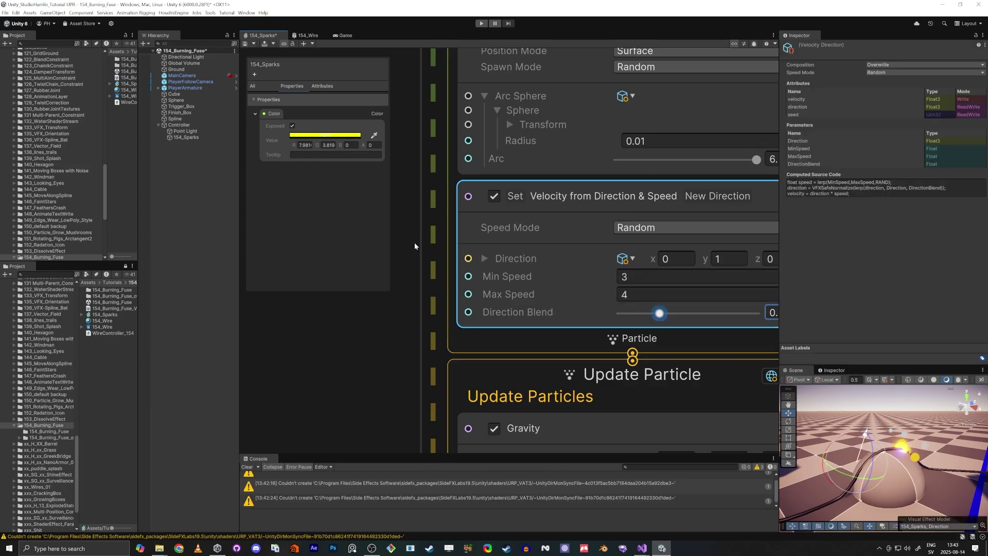
key(Tab)
Step: Move Simple Burst's Update Particle and Output Particle contexts together farther down to leave space below Initialize Particle
scroll(377, 381, down, 3)
middle_drag(377, 380, 489, 258)
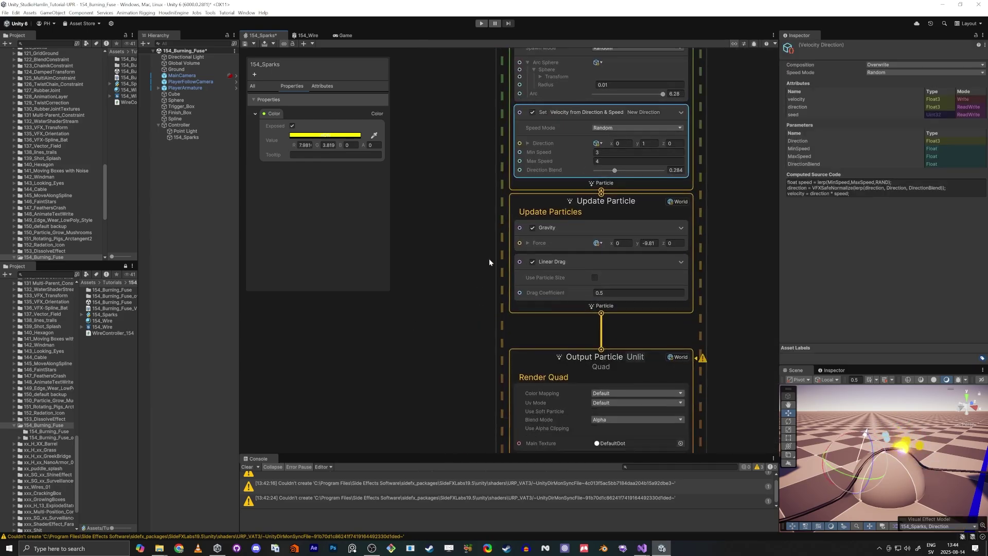
scroll(504, 247, up, 3)
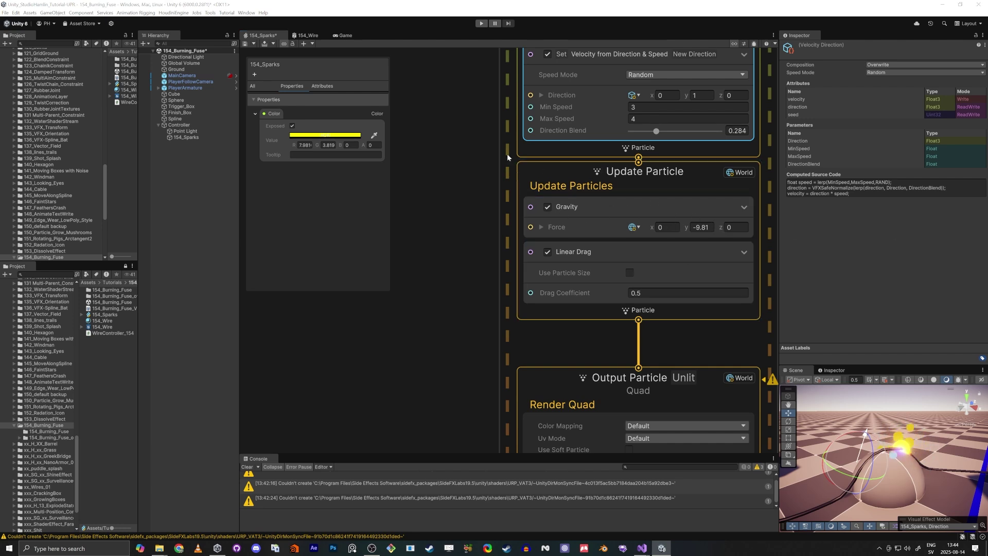
middle_drag(507, 153, 510, 178)
scroll(470, 168, down, 3)
middle_drag(466, 149, 489, 329)
right_click(489, 329)
click(468, 235)
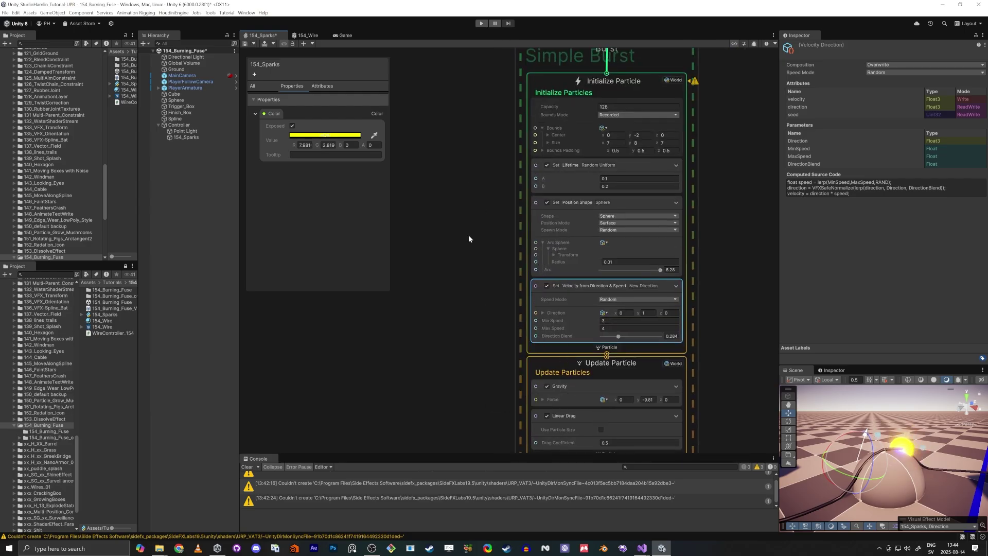
middle_drag(468, 235, 467, 271)
scroll(467, 272, down, 5)
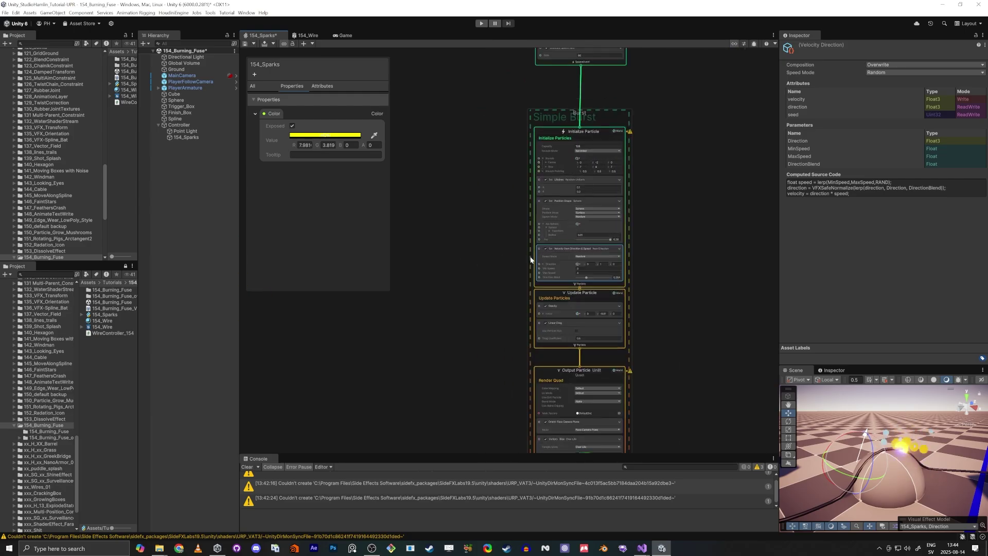
middle_drag(525, 296, 533, 222)
drag(489, 309, 590, 229)
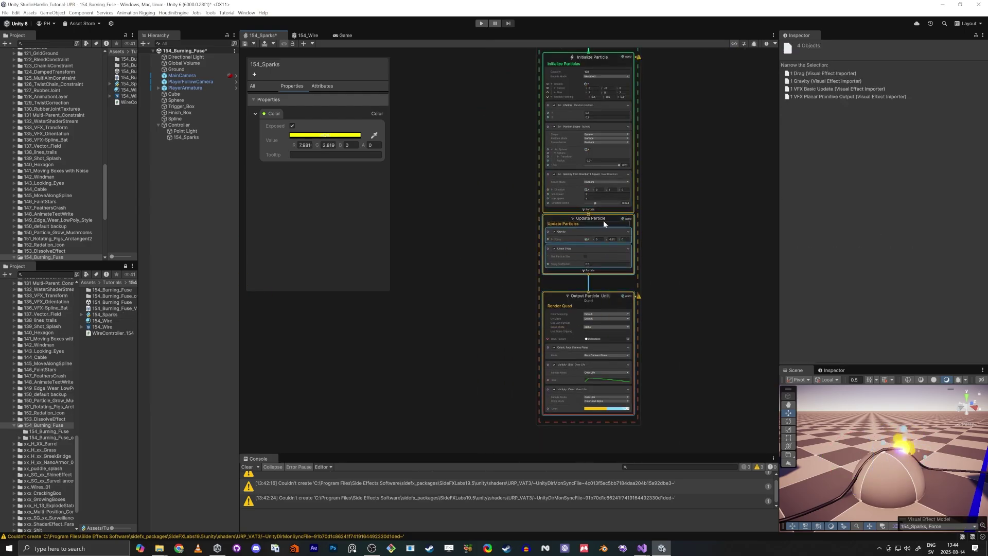
click(514, 218)
Step: Add a Set Size block to Simple Burst's Initialize Particle with a size of 0.03
scroll(510, 219, up, 3)
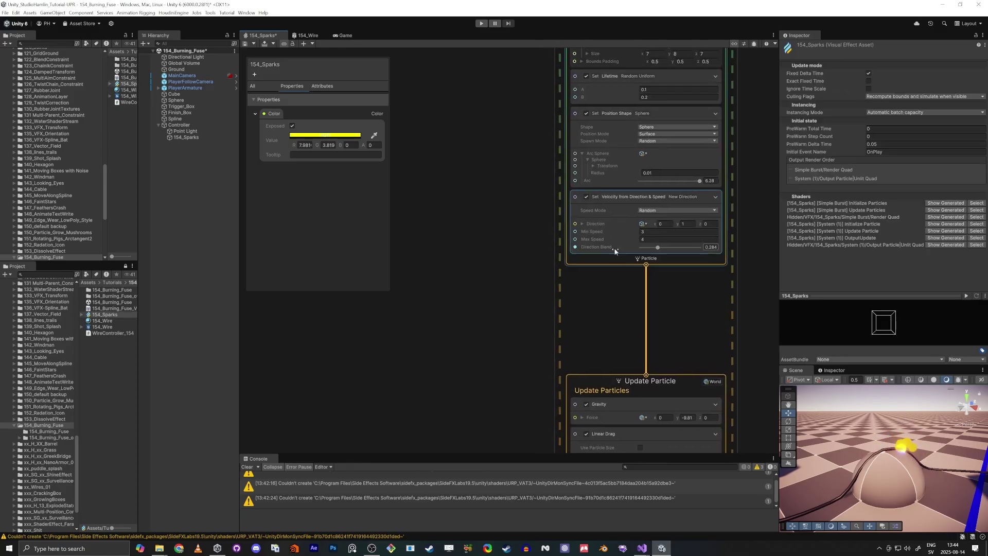
click(612, 255)
key(space)
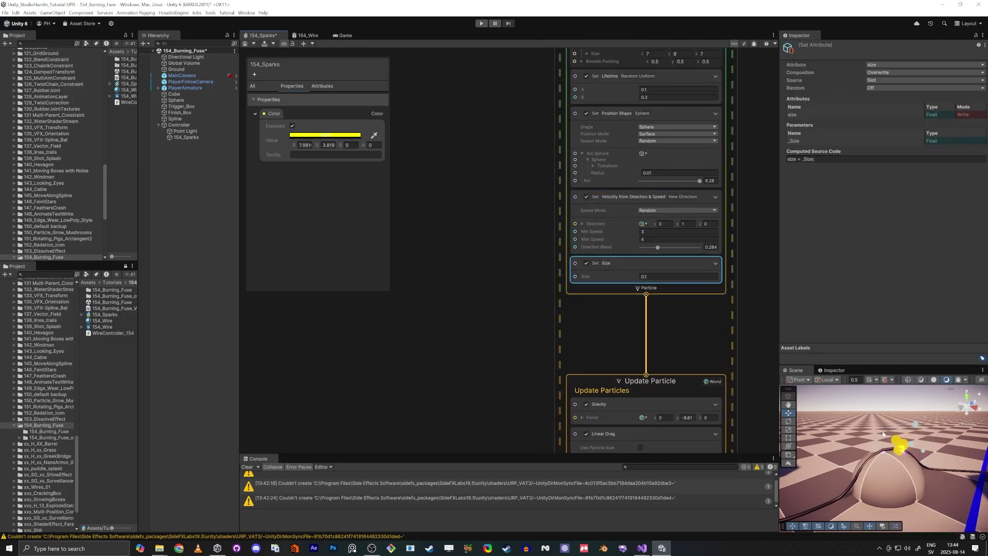
alt+drag(883, 433, 920, 440)
click(645, 276)
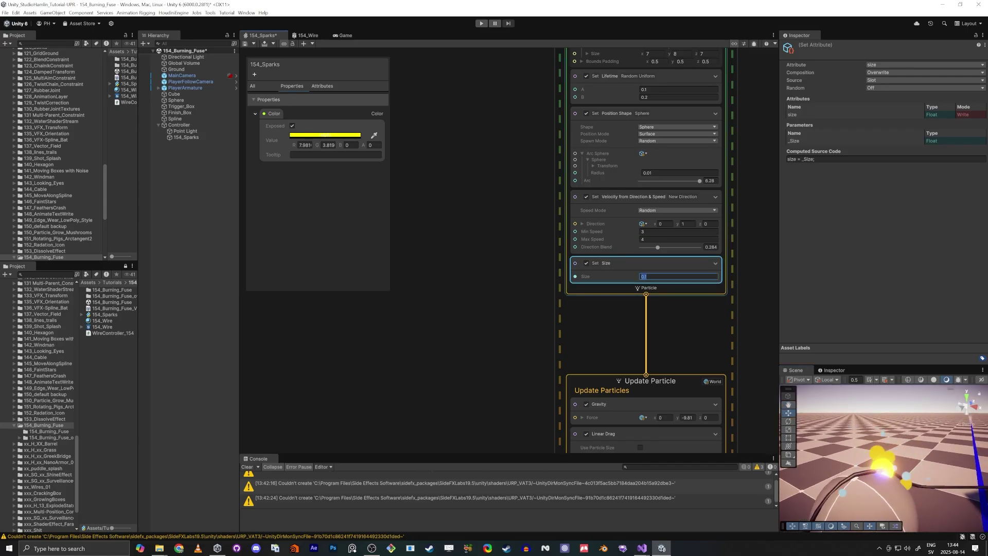
text(0.03)
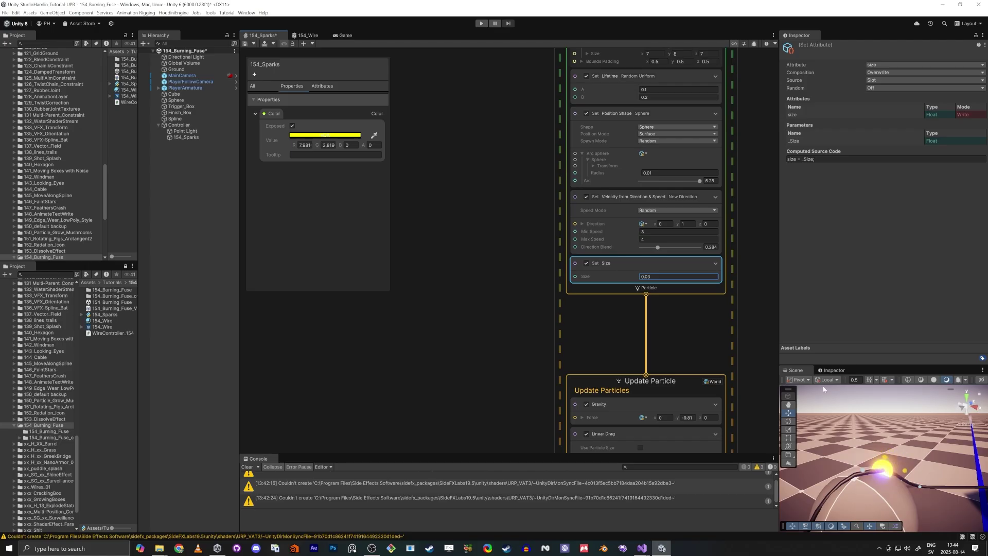
right_drag(854, 450, 871, 465)
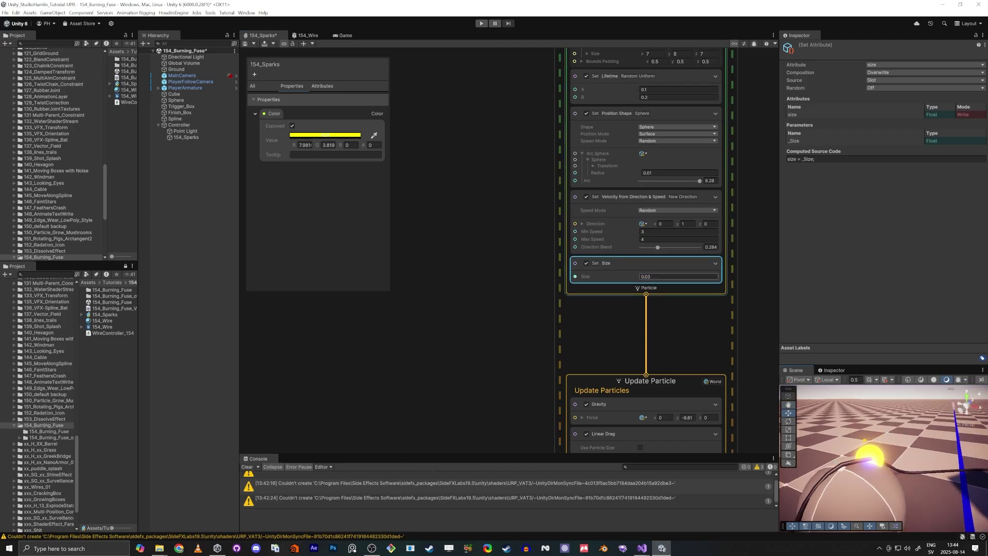
Step: Set the particle size in the Set Size block to 0.1
drag(616, 279, 618, 276)
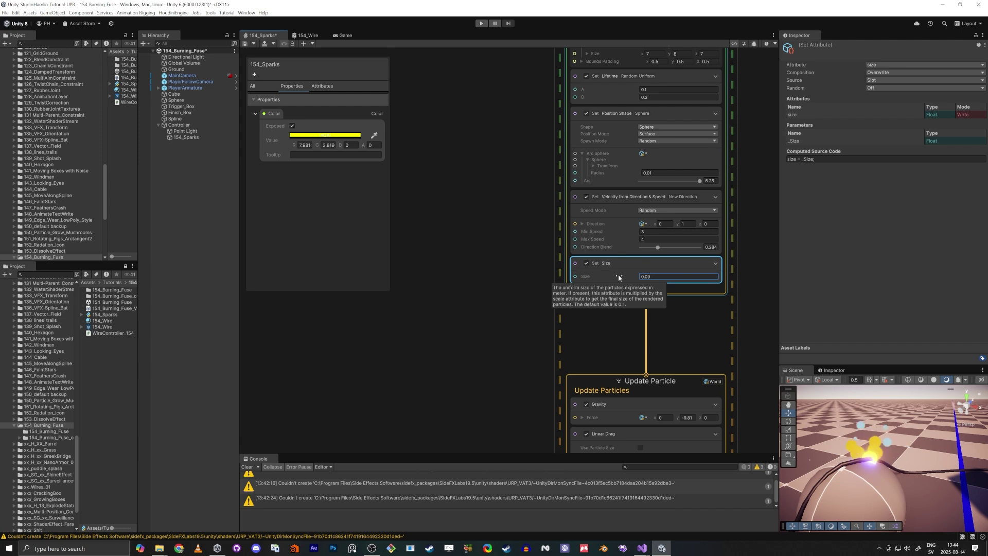
drag(650, 277, 645, 277)
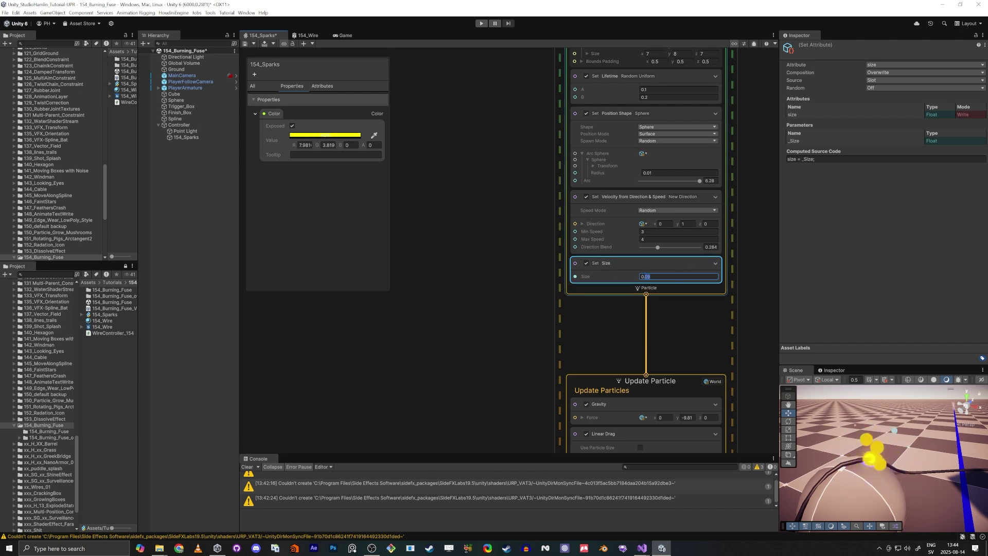
text(1)
key(Return)
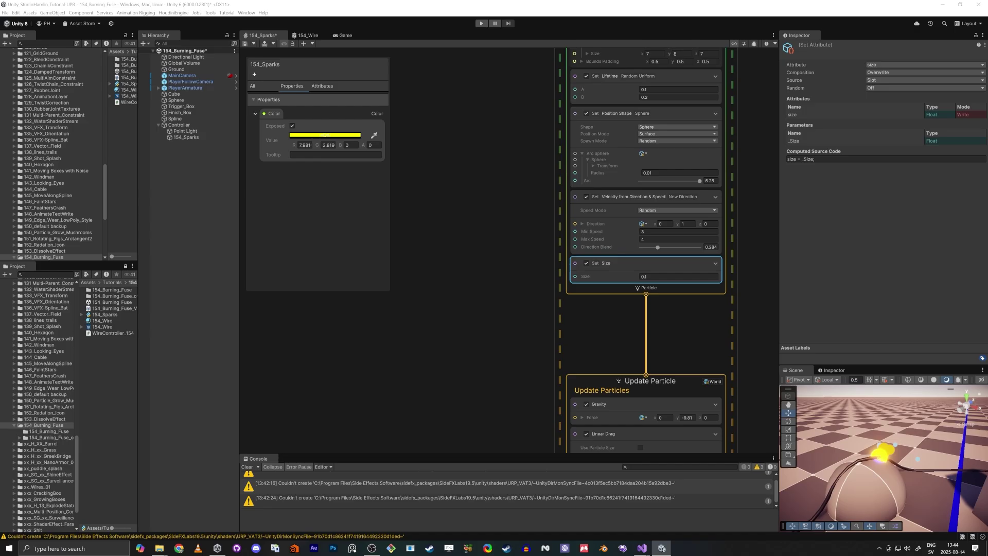
Step: Disable the Linear Drag block in Update Particle and move the Output Particle context farther down
middle_drag(463, 385, 459, 249)
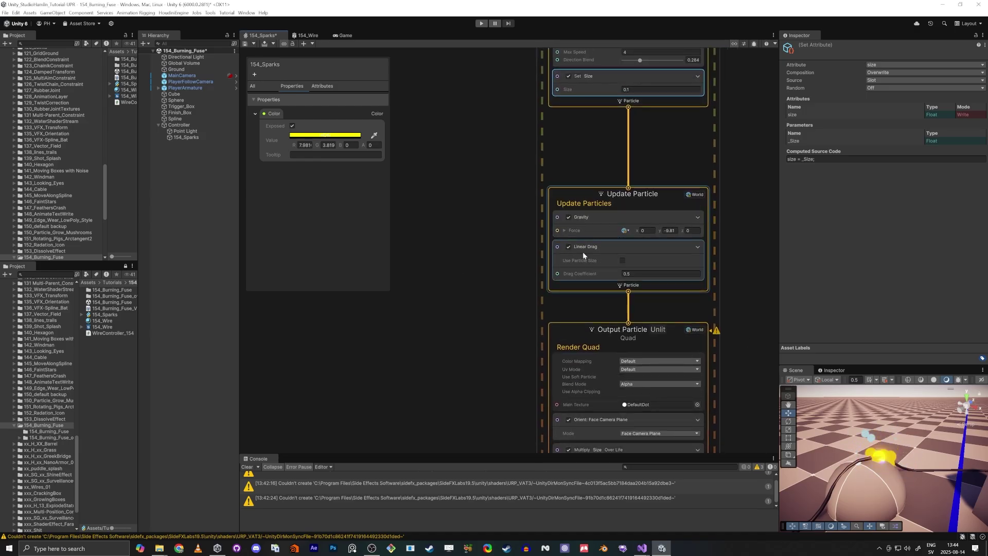
click(569, 247)
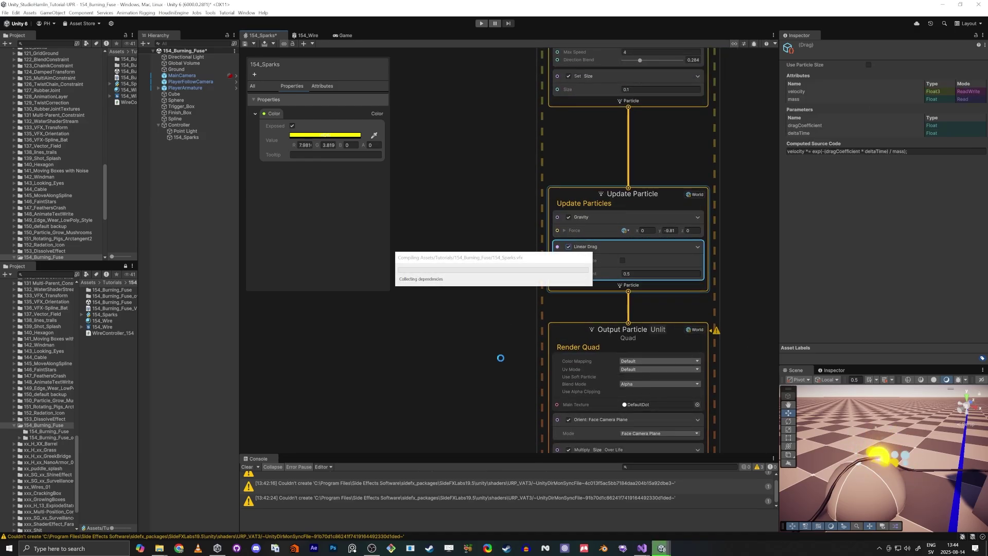
middle_drag(538, 356, 543, 272)
drag(581, 244, 575, 404)
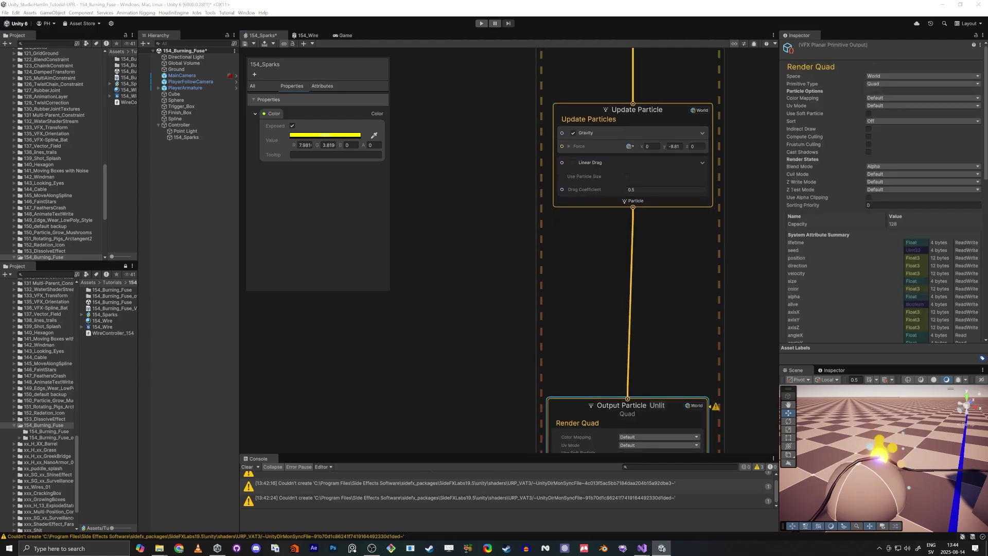
Step: Add a Color property node to the graph beside the Output Particle context
click(271, 114)
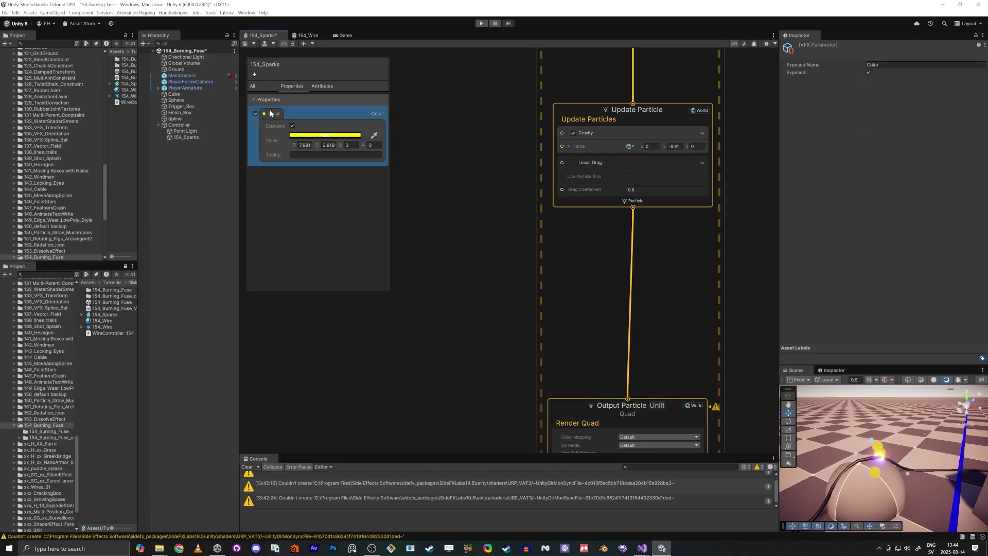
drag(411, 335, 450, 413)
middle_drag(514, 383, 525, 217)
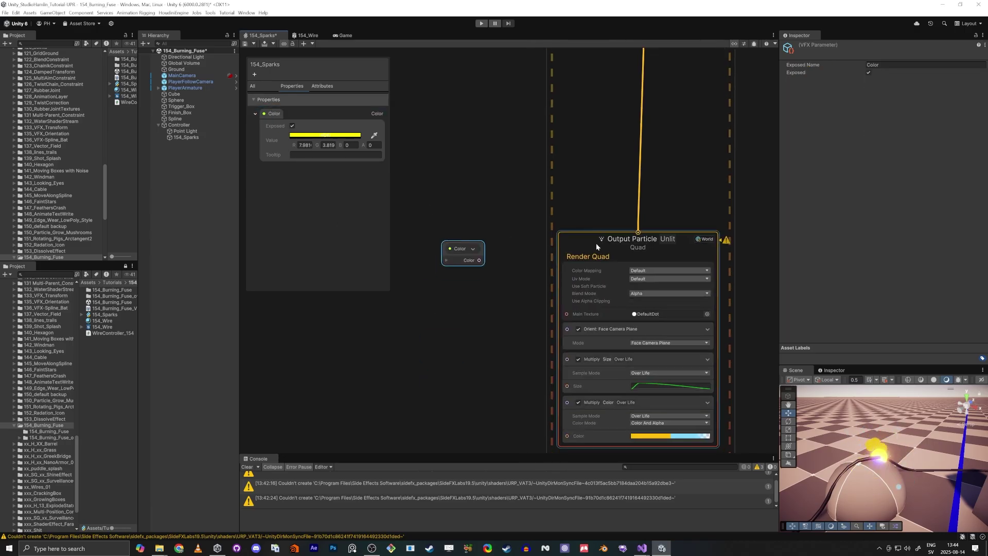
Step: Replace Output Particle's Multiply Color over Life block with a Set Color block and feed its color from the Color property node
drag(582, 241, 590, 188)
click(600, 349)
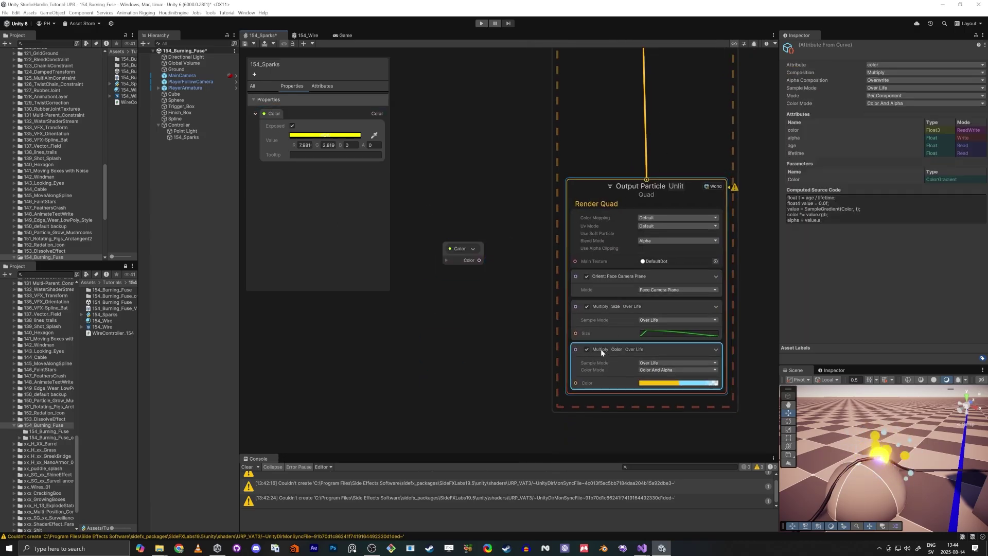
key(Delete)
click(589, 189)
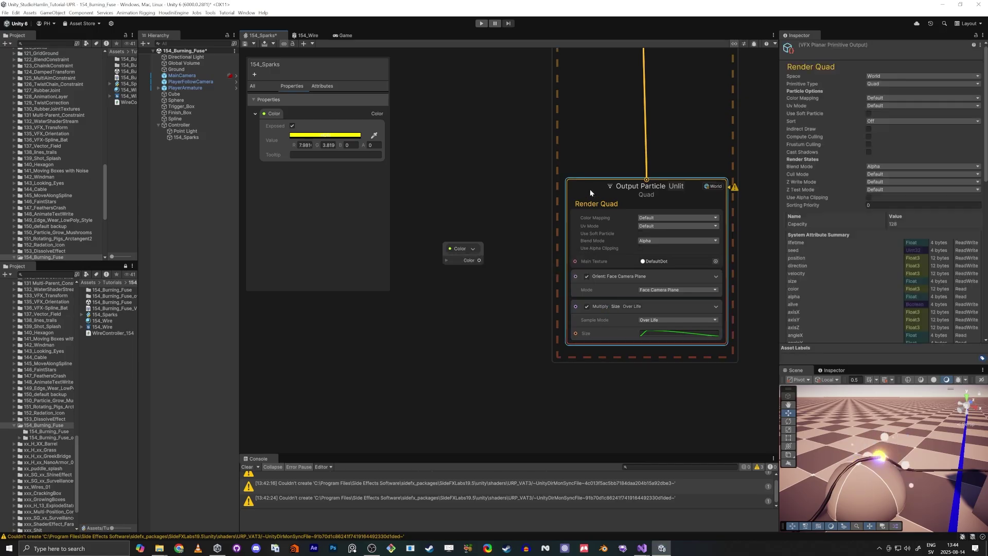
key(space)
text(set col)
key(Return)
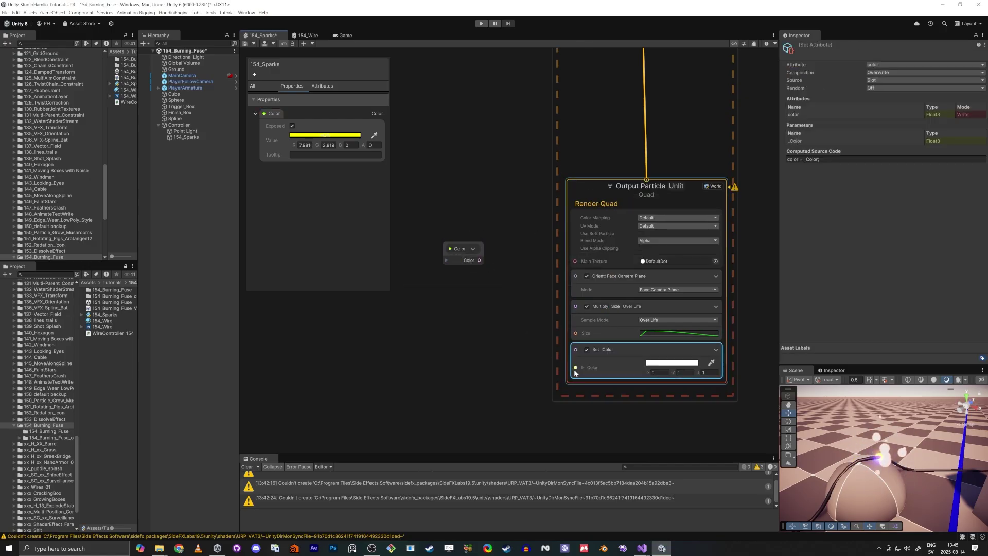
drag(575, 367, 477, 350)
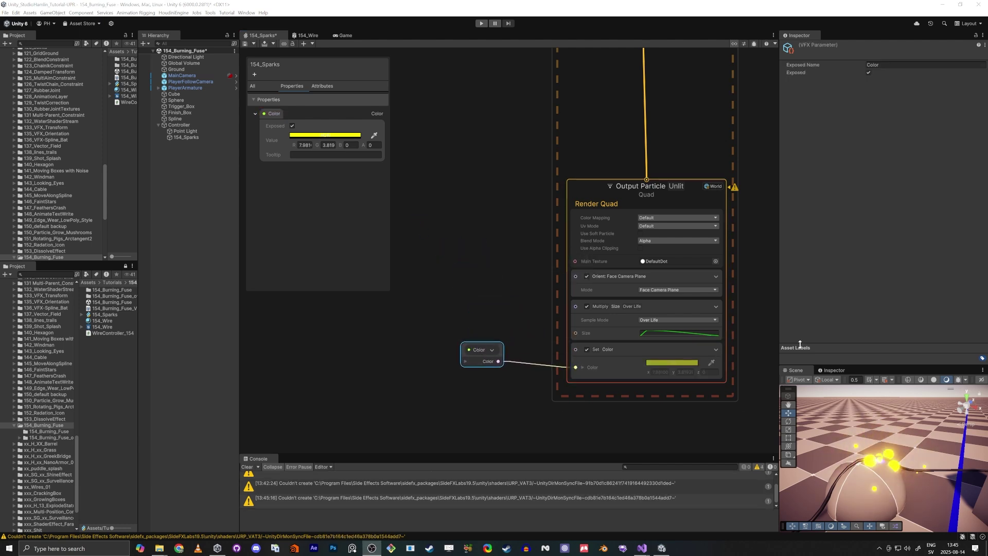
click(454, 244)
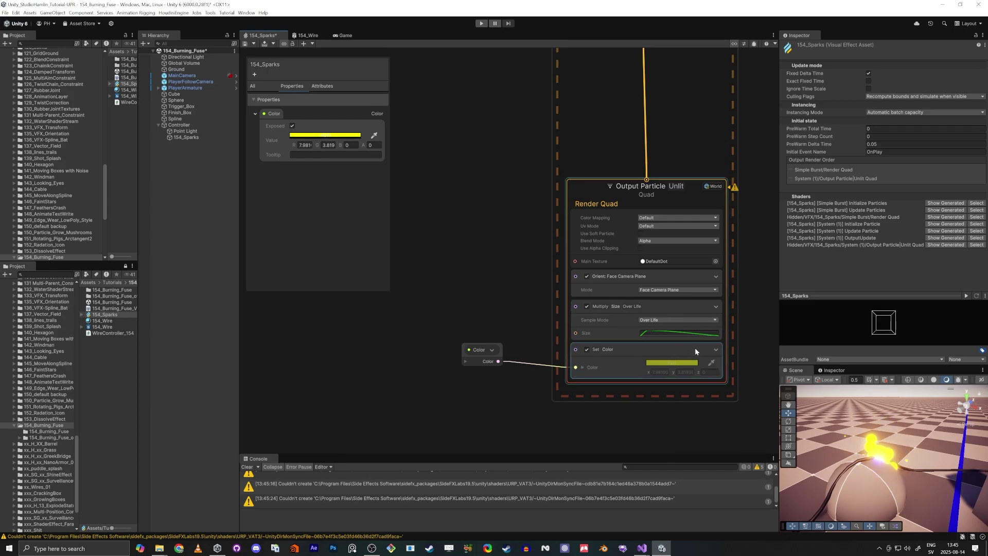
Step: Delete the starting zero key from the Multiply Size over Life curve so it only falls from full size to zero
click(647, 334)
mouse_move(713, 471)
mouse_down()
mouse_move(677, 510)
mouse_move(655, 516)
mouse_up()
key(Delete)
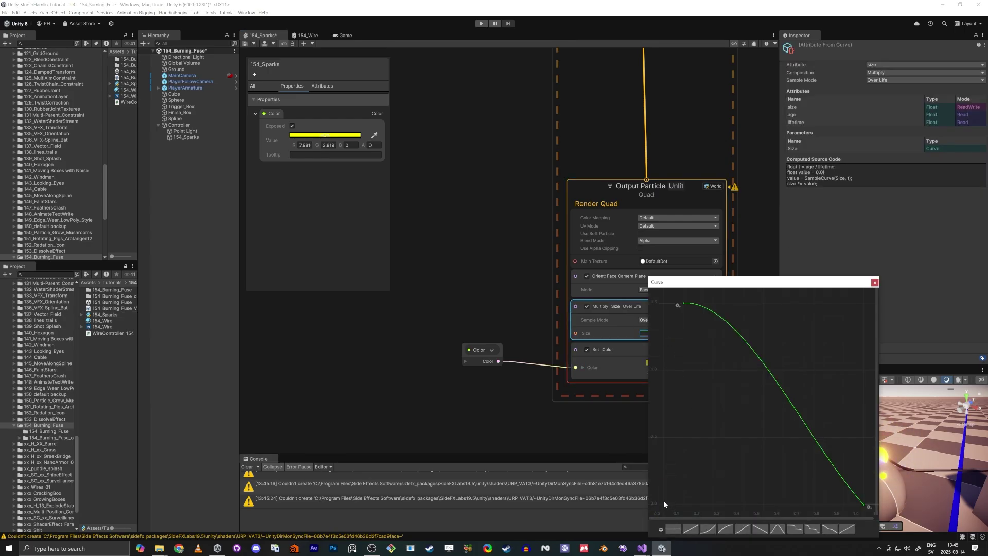
click(874, 281)
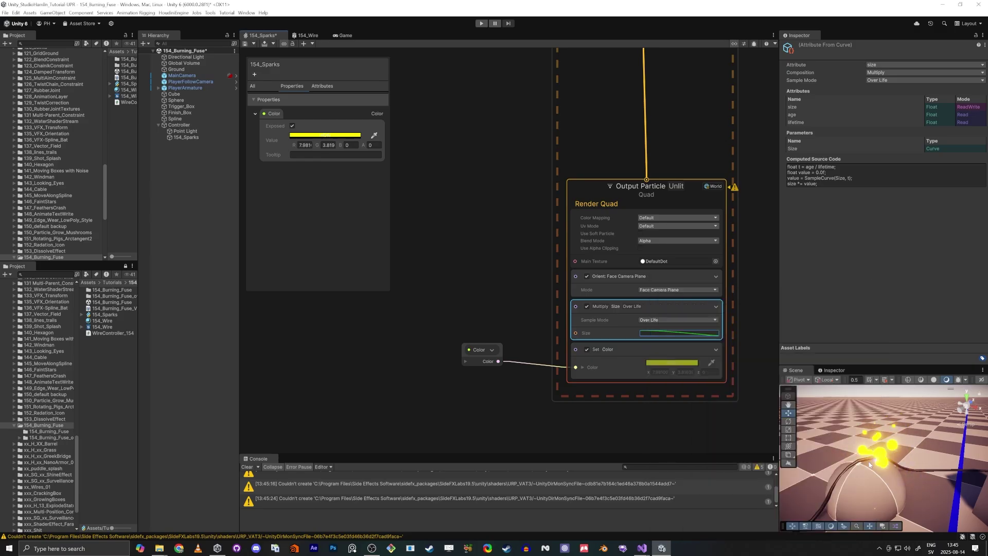
mouse_move(870, 464)
right_down()
mouse_move(893, 457)
mouse_move(867, 452)
right_up()
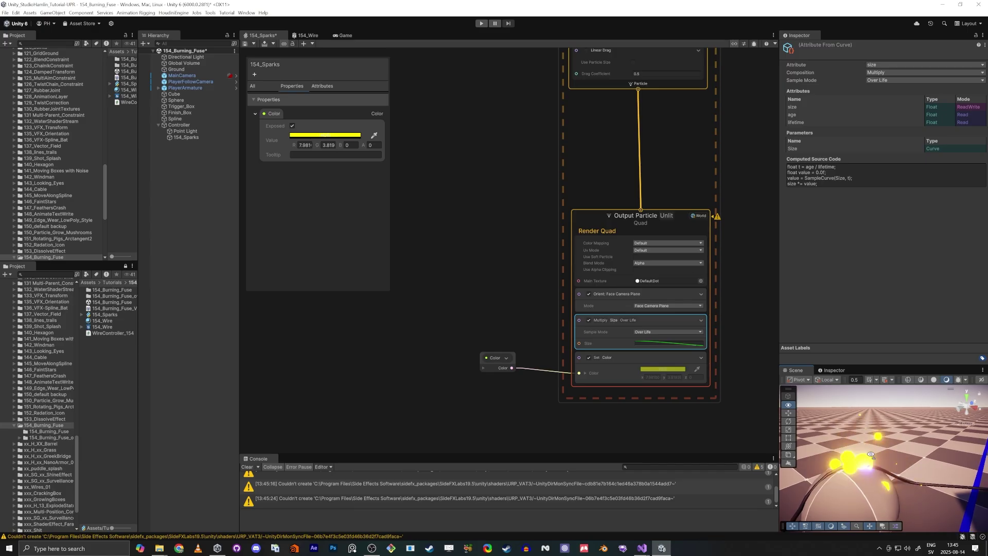
Step: Add a Trigger Event Over Time block to the Update Particle context
scroll(646, 196, down, 2)
middle_drag(646, 196, 653, 303)
scroll(653, 302, up, 3)
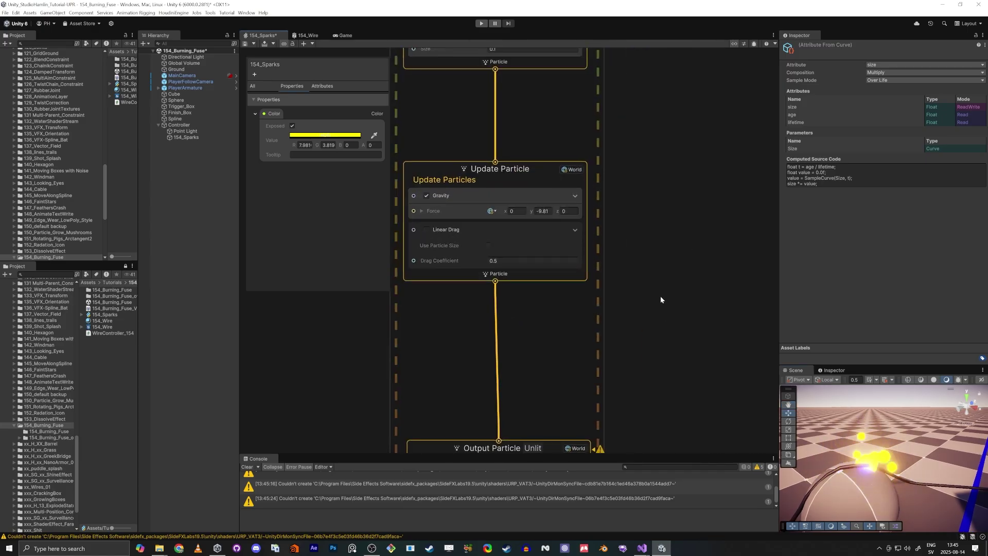
click(518, 161)
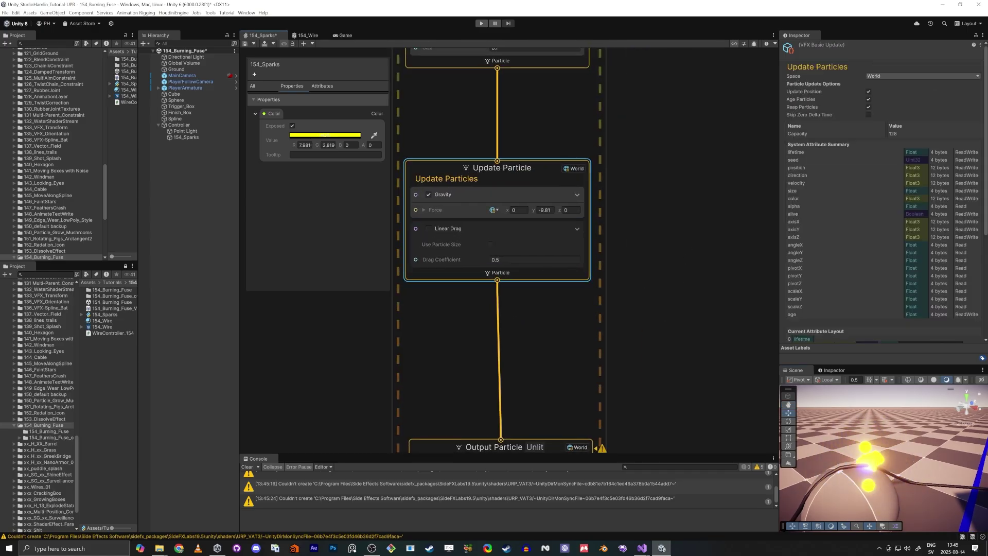
key(space)
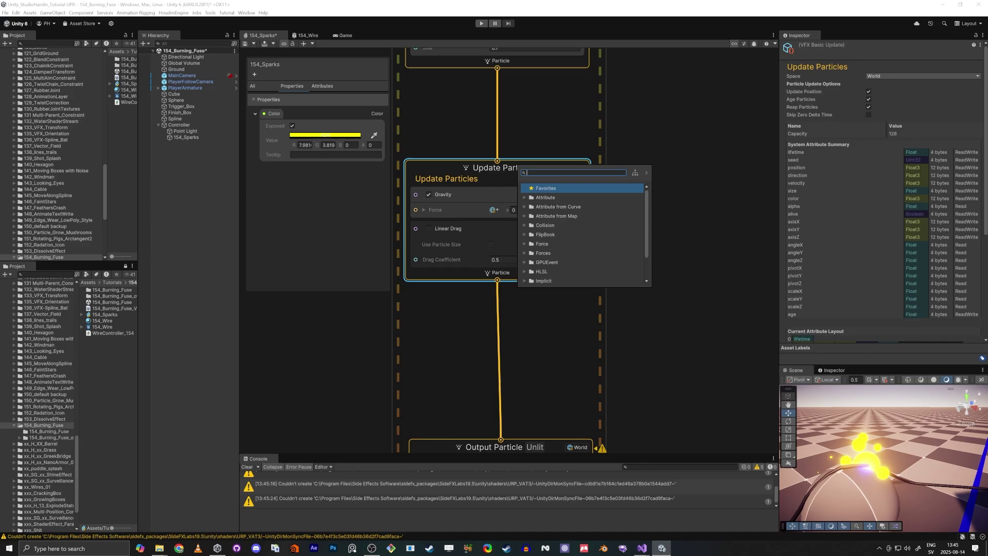
text(trigger)
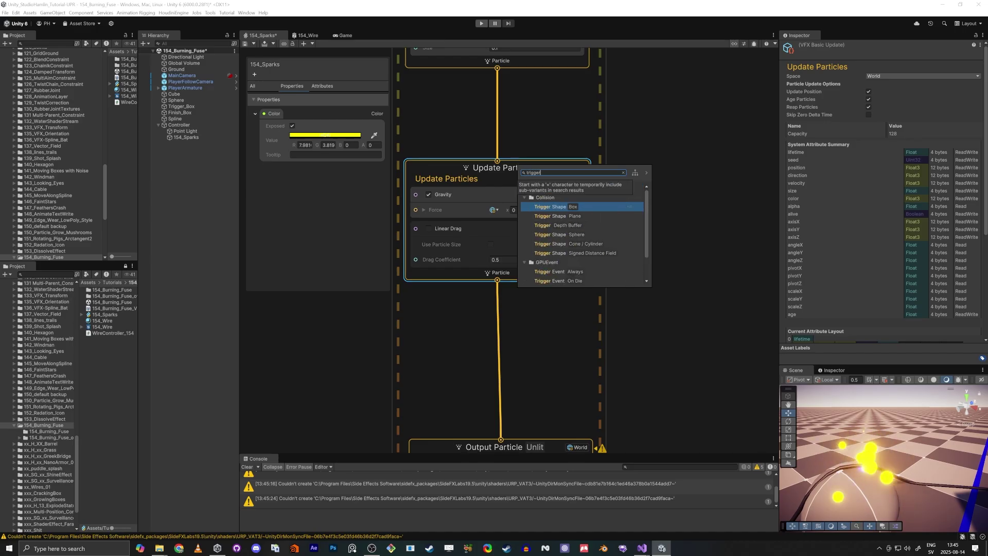
text( eve)
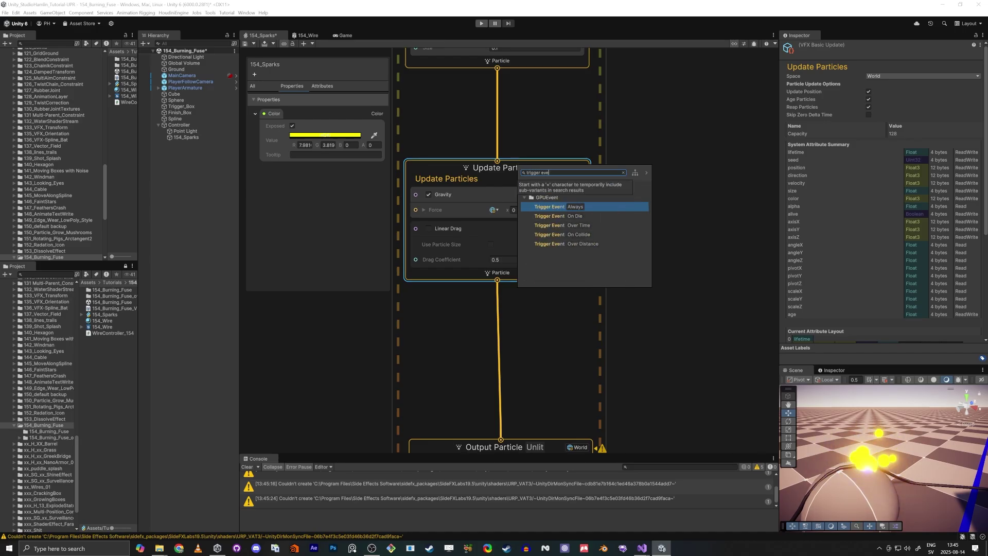
key(Down)
key(Down)
key(Return)
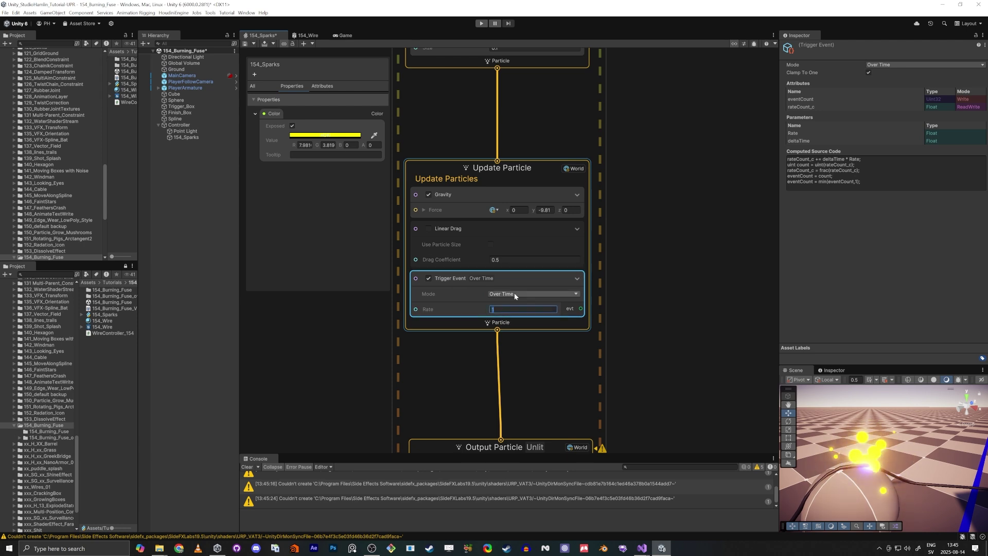
Step: Set the Trigger Event Over Time block's rate to 100
double_click(495, 310)
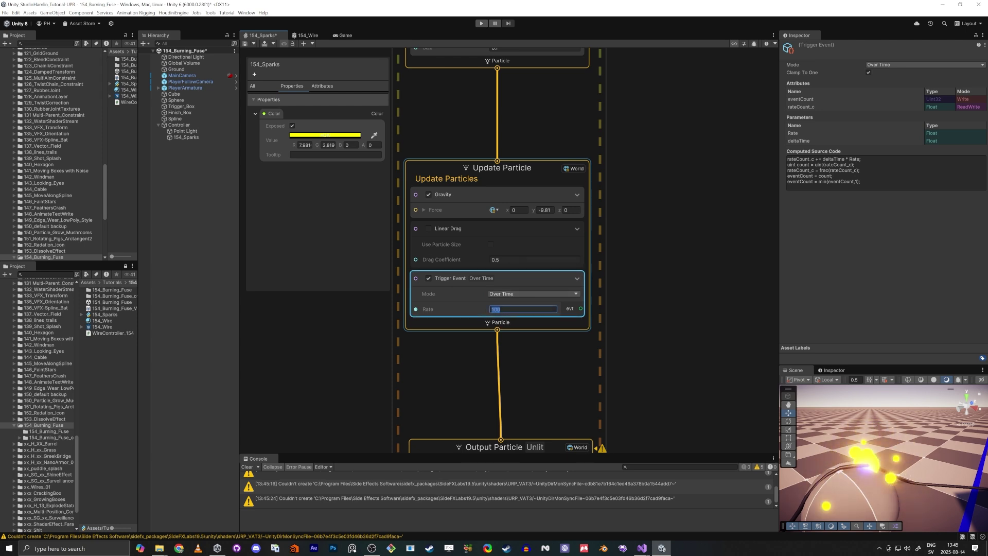
click(535, 357)
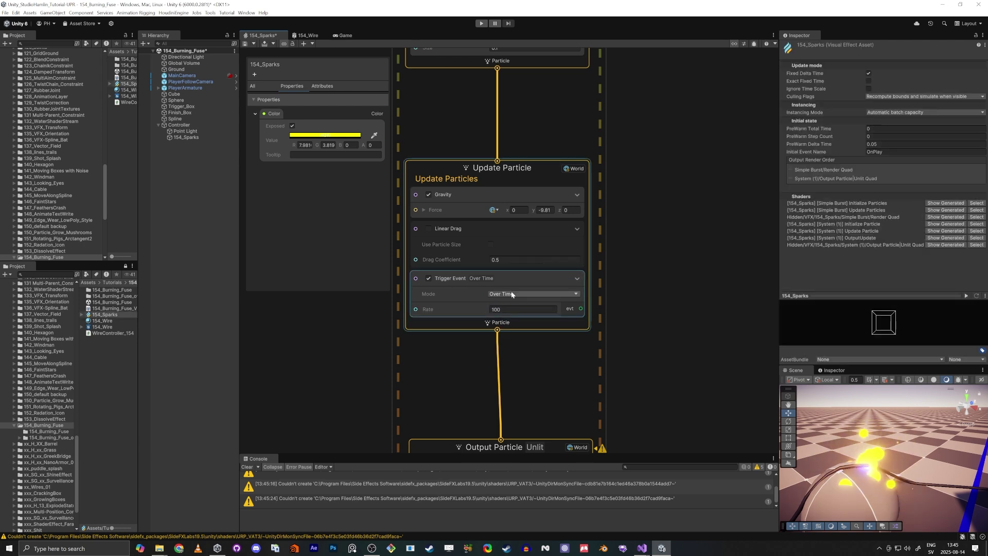
click(479, 308)
click(482, 386)
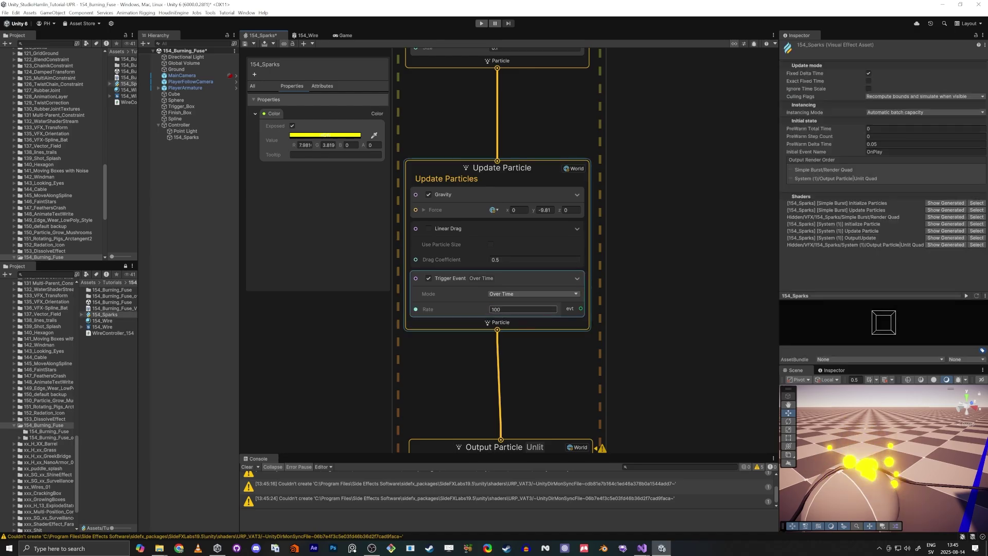
Step: Create a GPU Event context from the Trigger Event block's evt output and align it beside Update Particle
scroll(518, 323, down, 2)
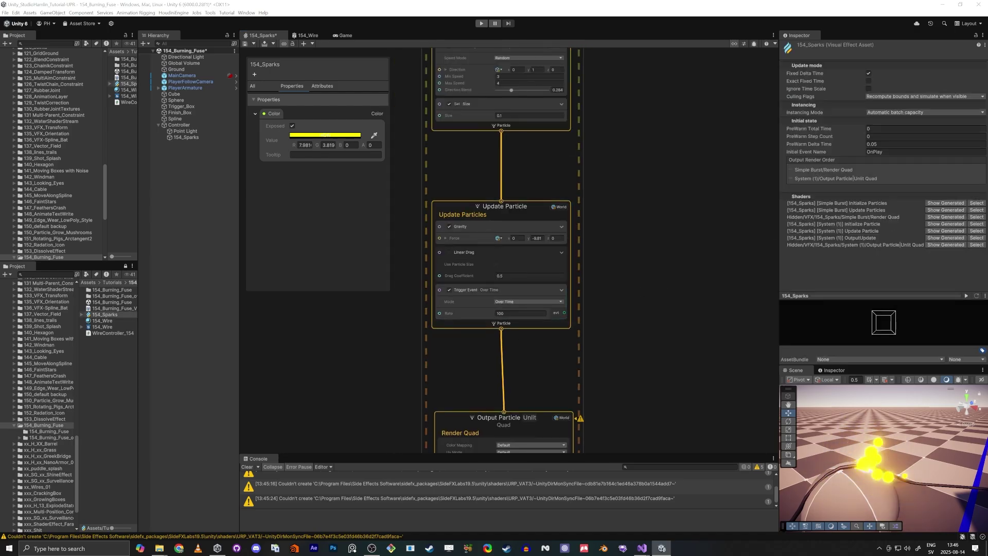
middle_drag(678, 323, 547, 140)
scroll(547, 140, down, 3)
middle_drag(557, 176, 612, 247)
scroll(541, 245, up, 3)
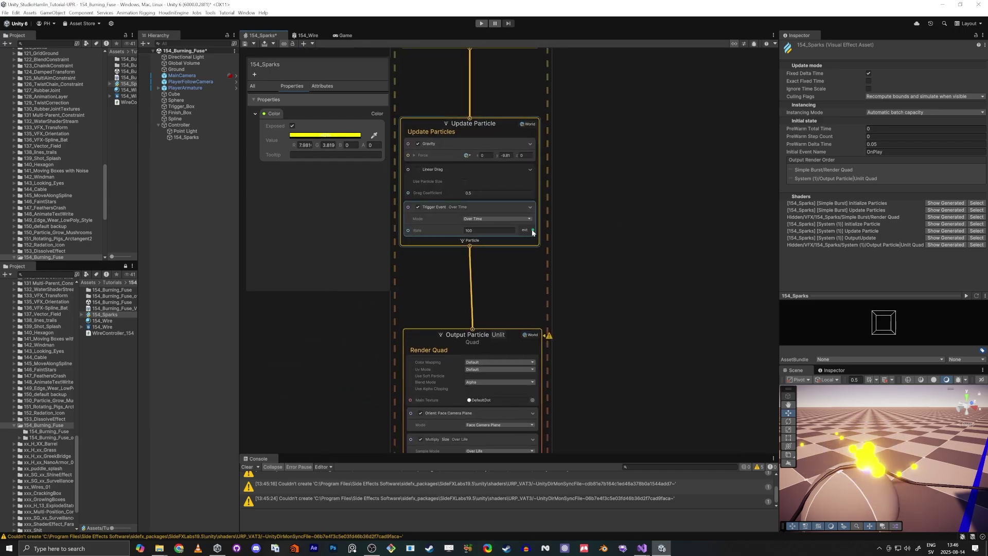
drag(532, 230, 643, 231)
text(gpu)
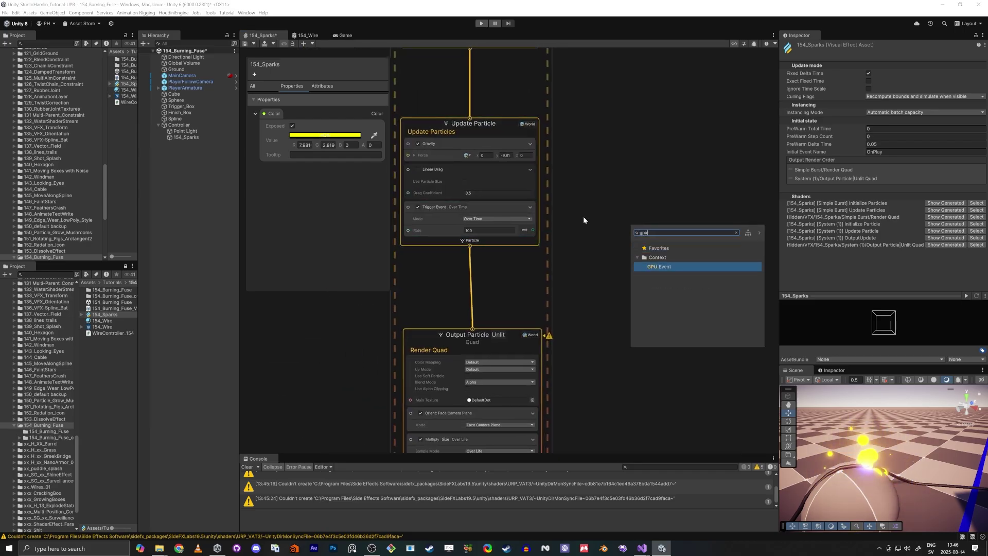
key(Return)
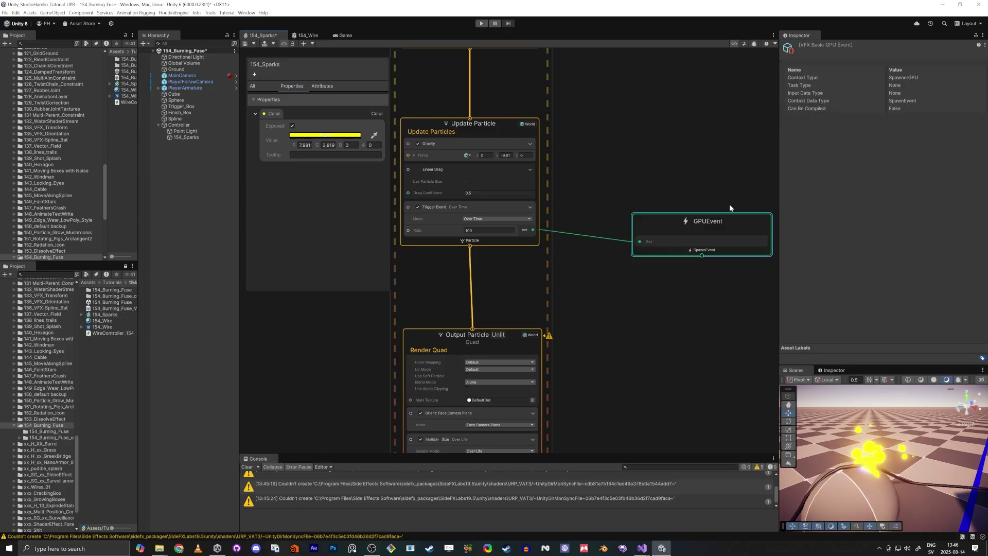
drag(729, 217, 732, 207)
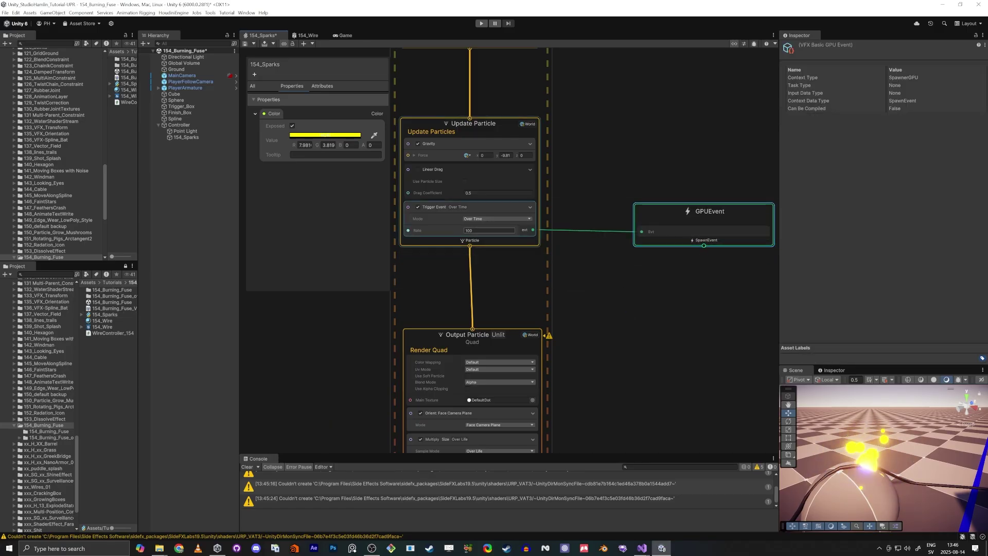
middle_drag(688, 233, 666, 206)
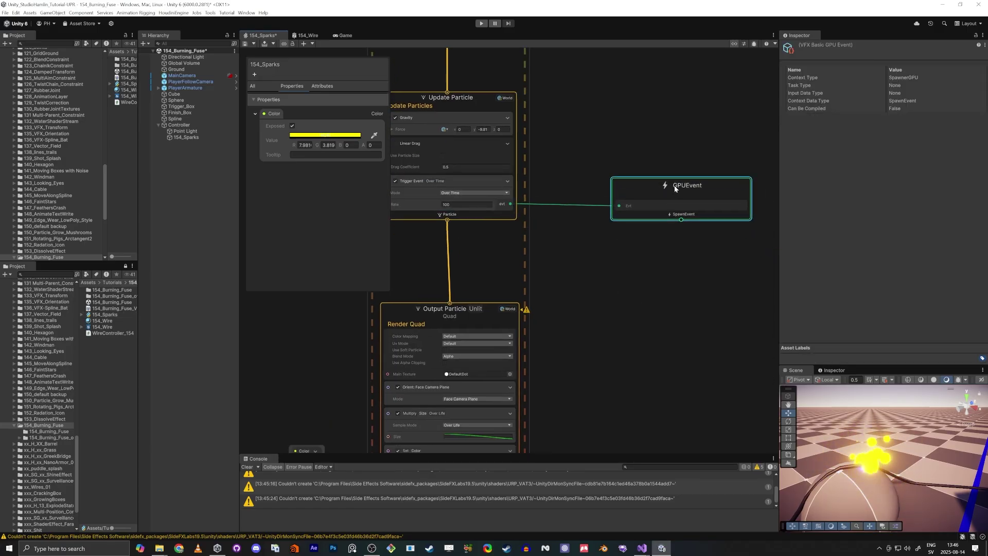
middle_drag(677, 295, 623, 179)
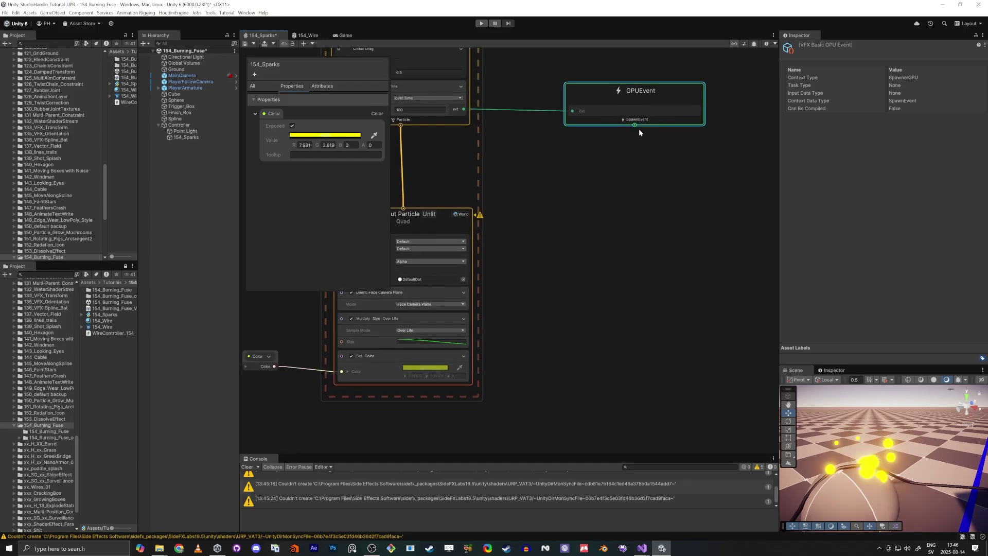
drag(635, 126, 638, 210)
text(init)
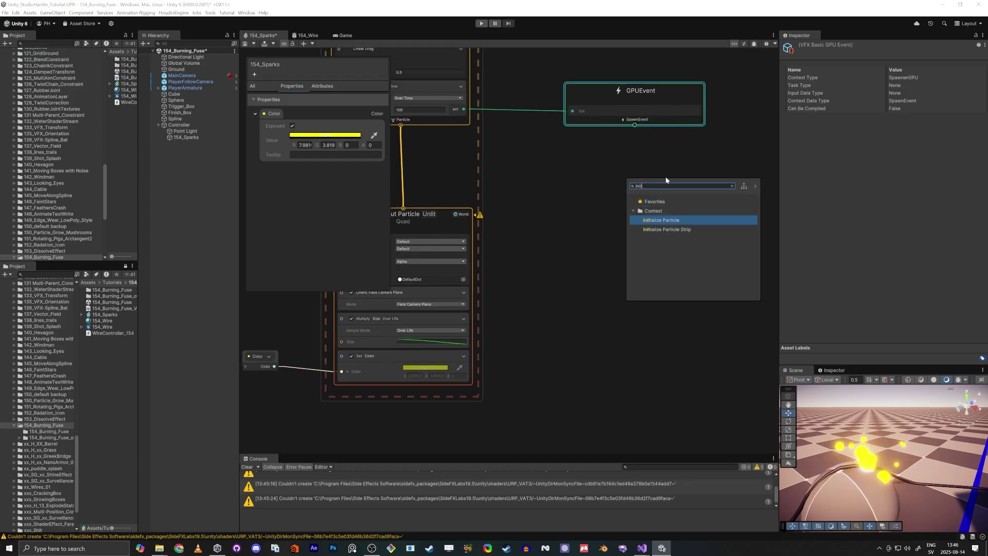
key(Return)
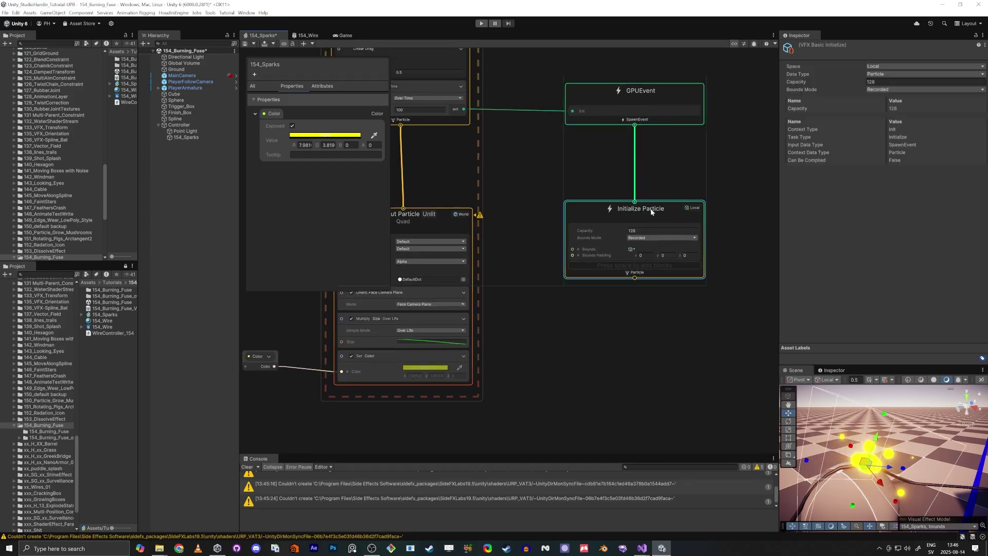
drag(651, 211, 647, 205)
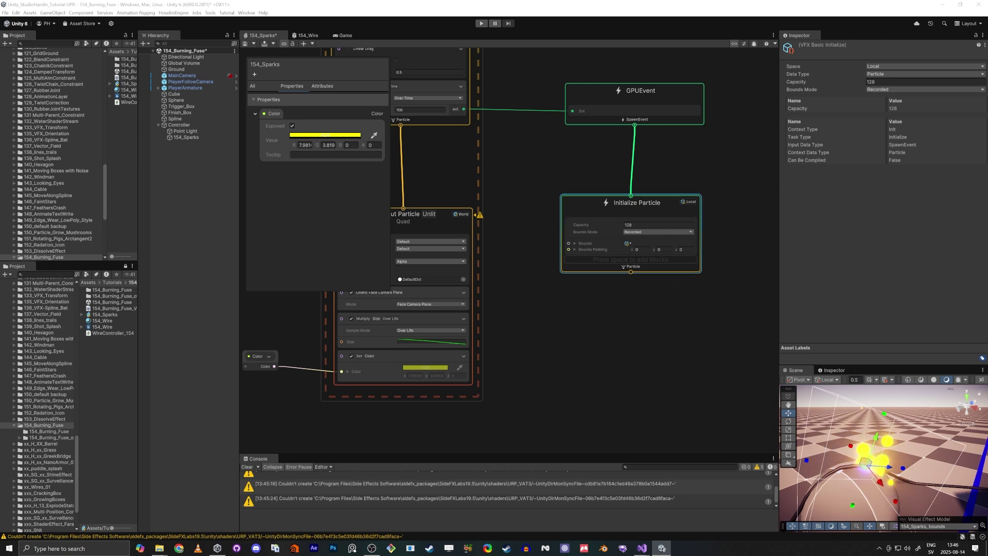
key(Delete)
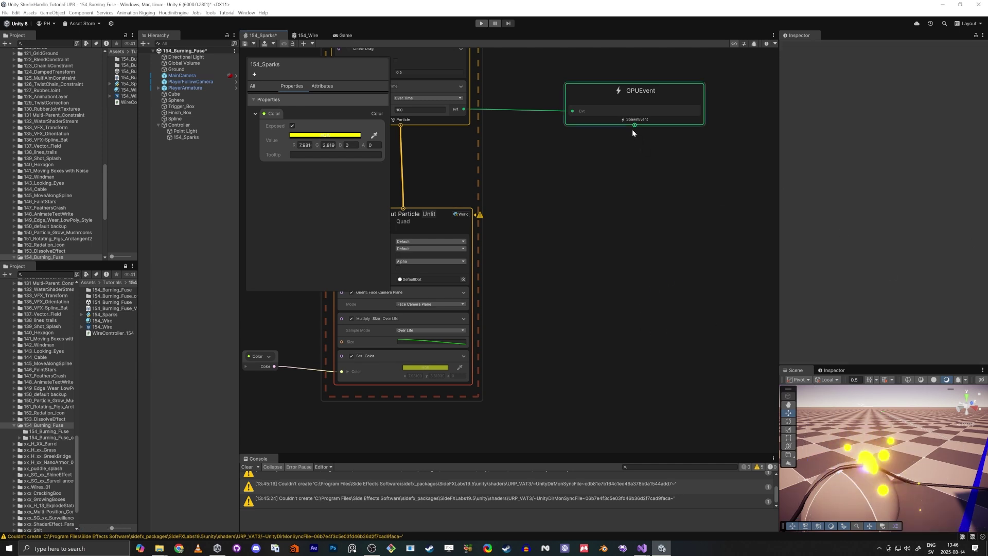
key(space)
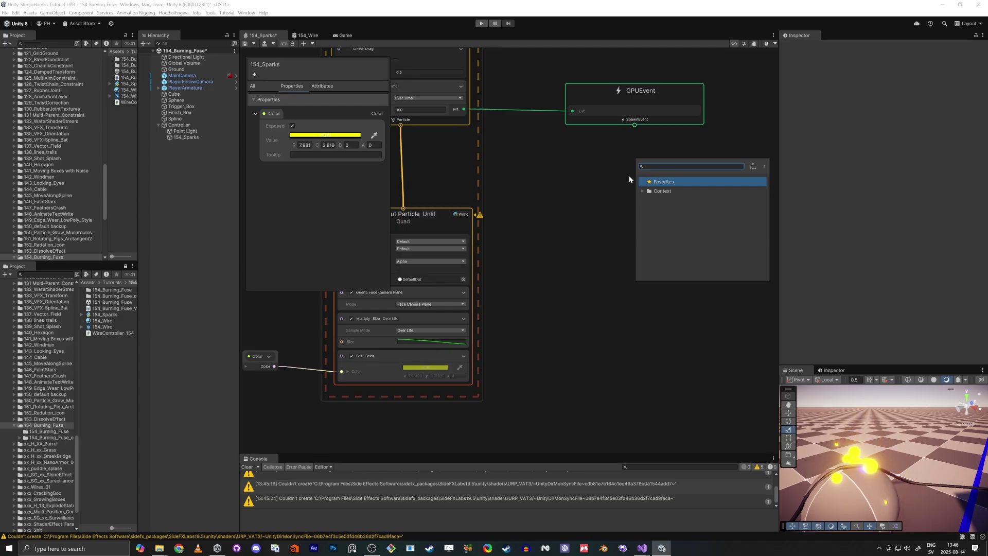
click(629, 179)
Step: Create an Initialize Particle Strip context from the GPU Event's SpawnEvent output
drag(634, 126, 624, 175)
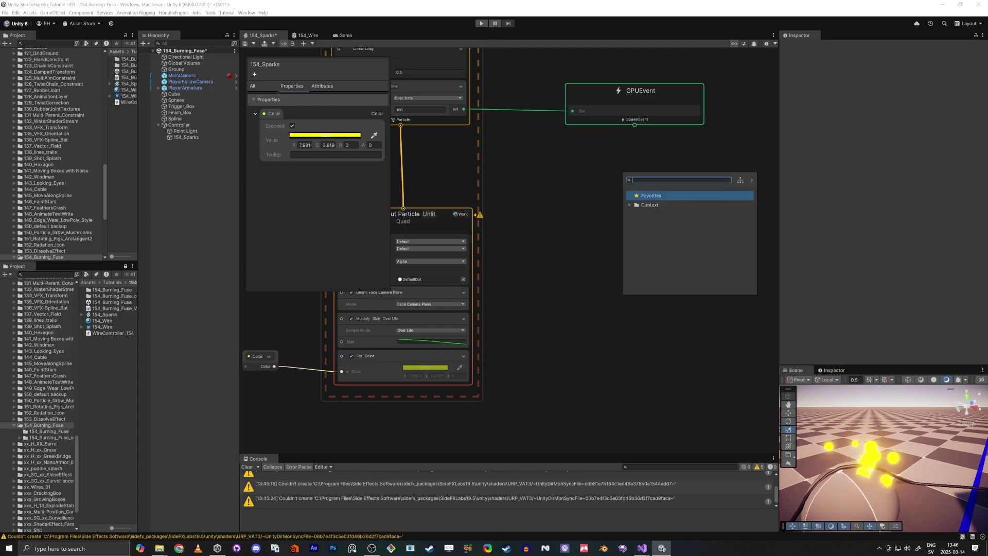
text(stri)
key(Return)
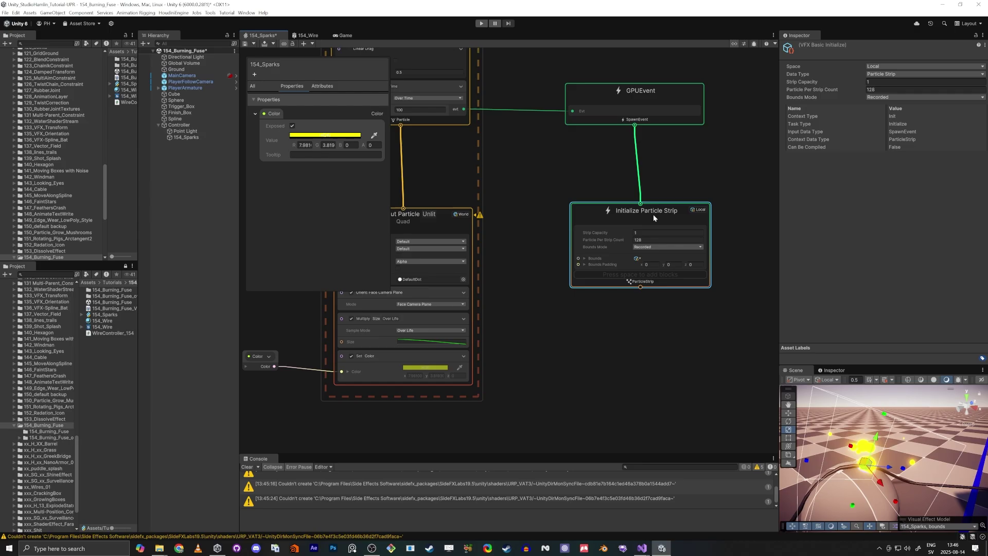
Step: Create an Update Particle Strip context from the Initialize Particle Strip output and align it underneath
drag(640, 289, 639, 319)
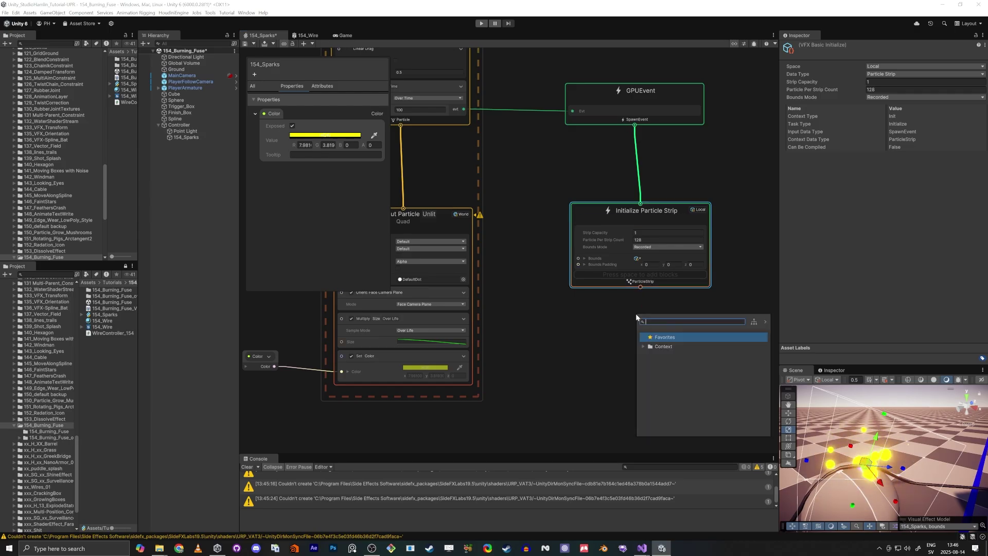
text(up)
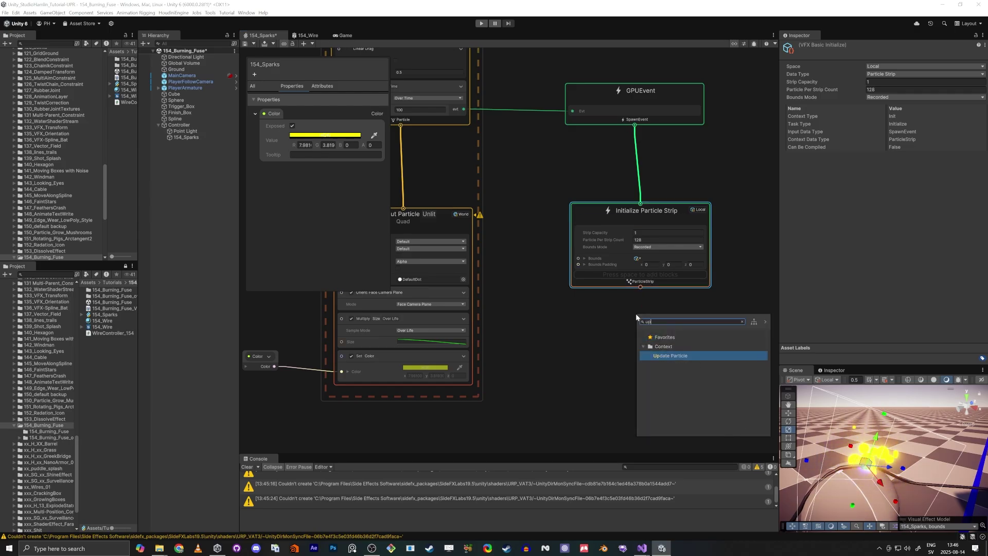
key(Return)
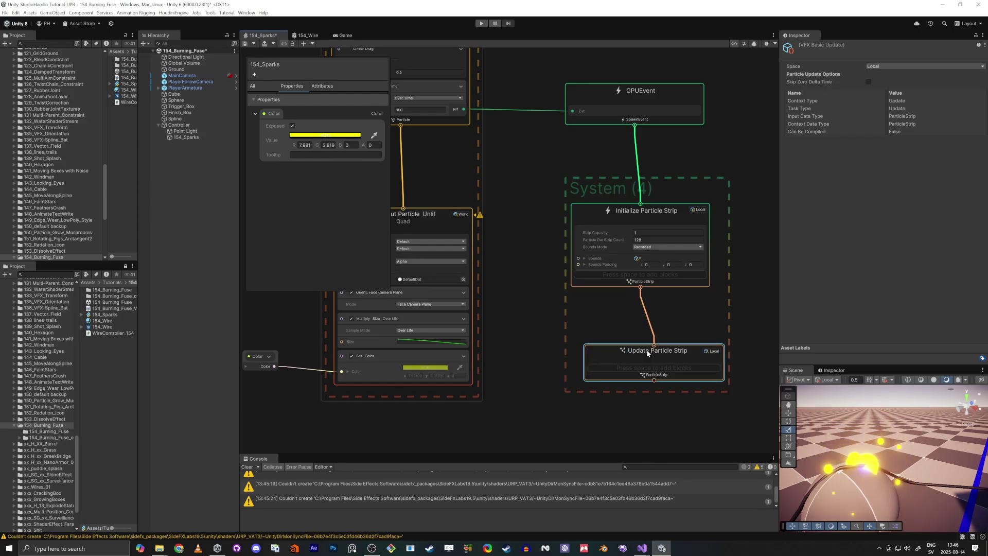
drag(682, 352, 673, 352)
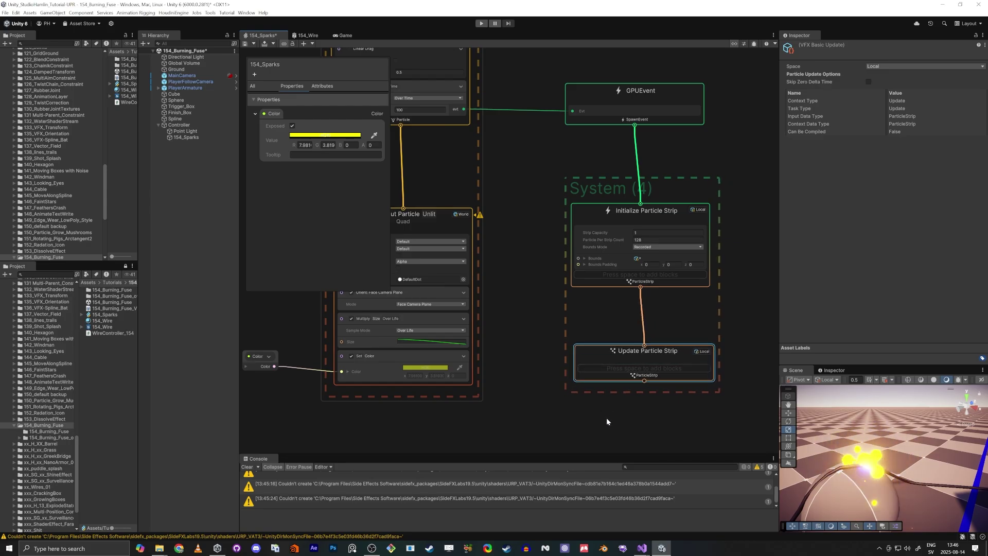
middle_drag(606, 418, 615, 295)
key(space)
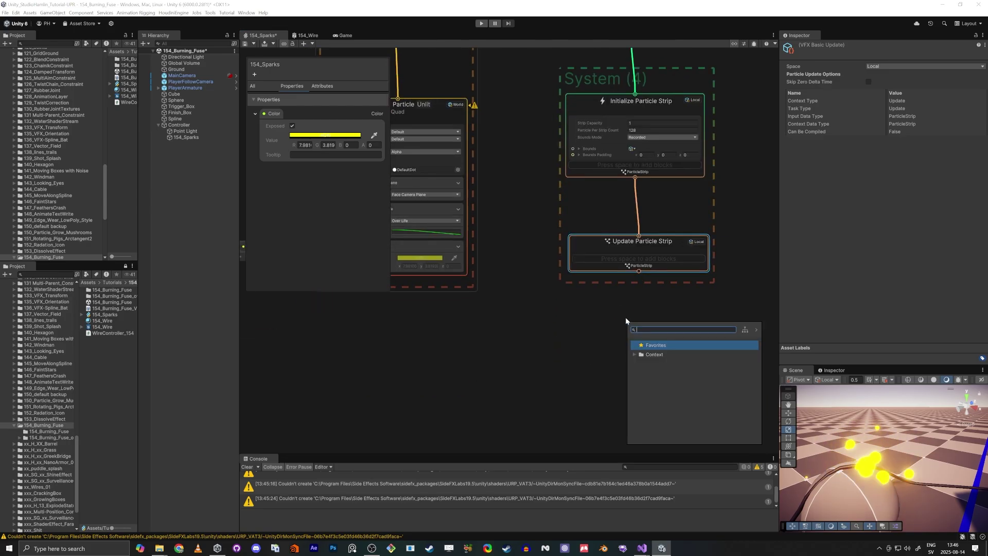
text(output)
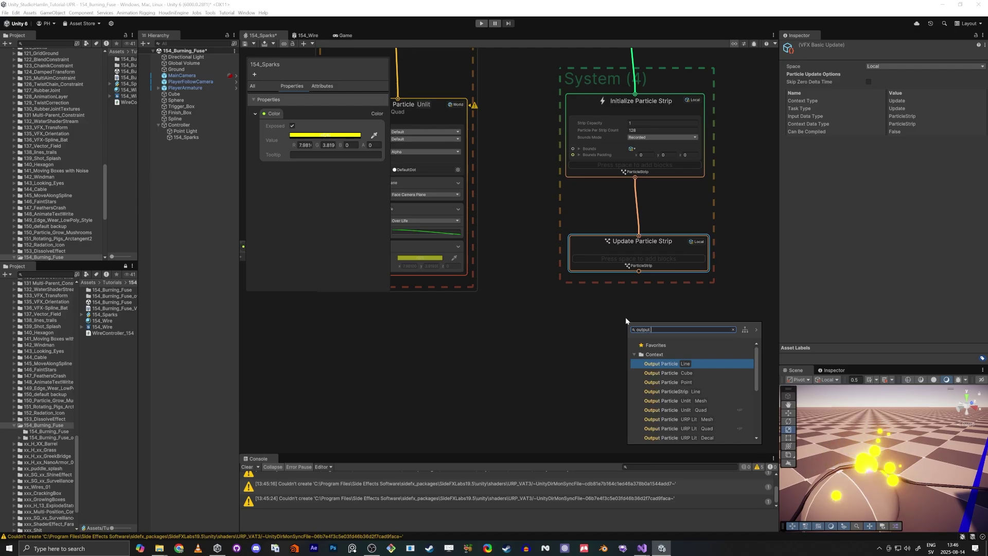
text( part)
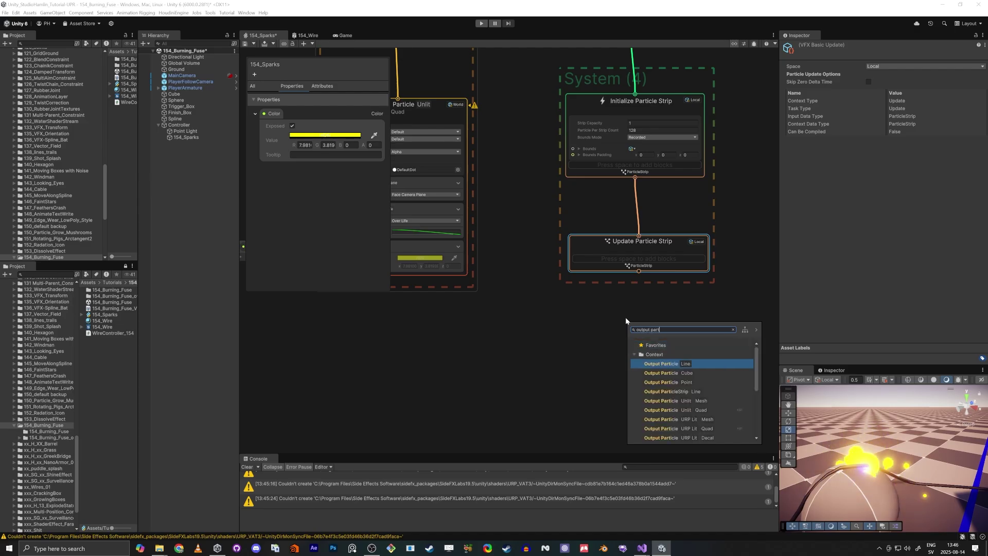
text(i str)
key(BackSpace)
key(BackSpace)
key(BackSpace)
key(BackSpace)
key(BackSpace)
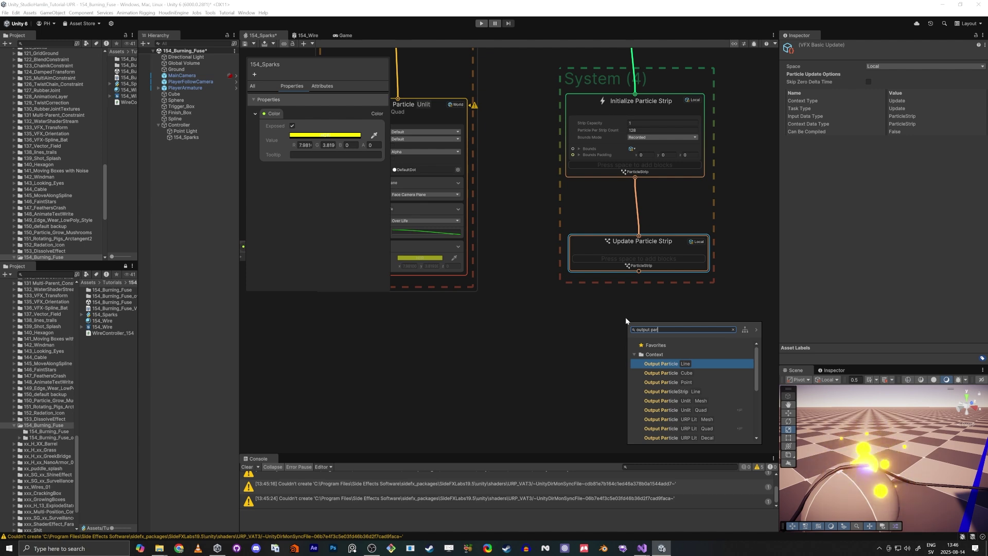
key(Return)
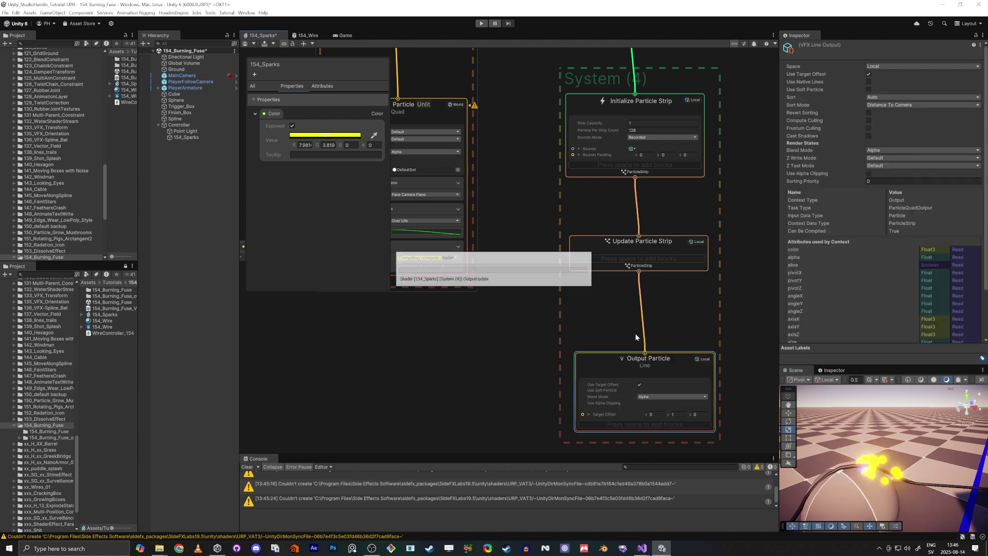
key(Delete)
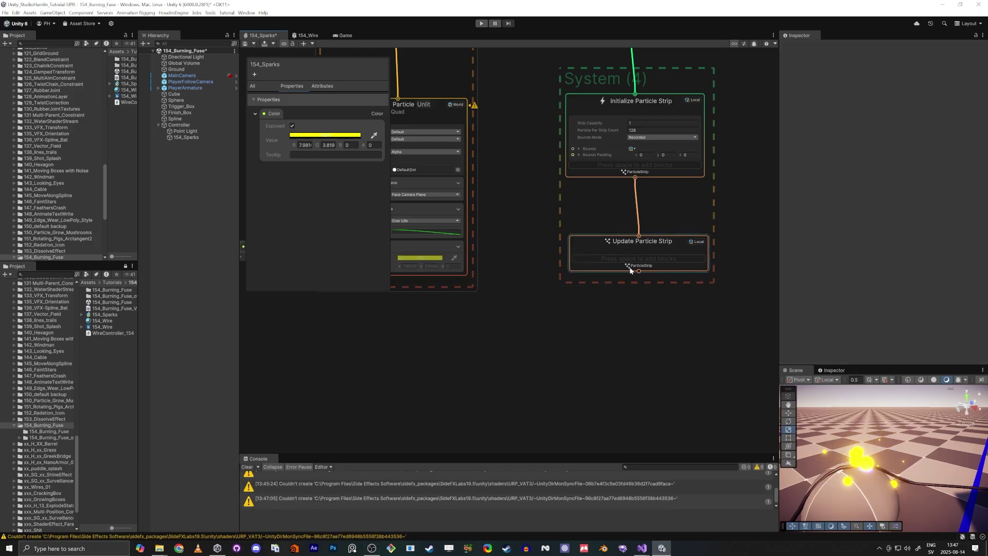
Step: Create an Output ParticleStrip Unlit Quad context from the Update Particle Strip output and align it underneath
key(space)
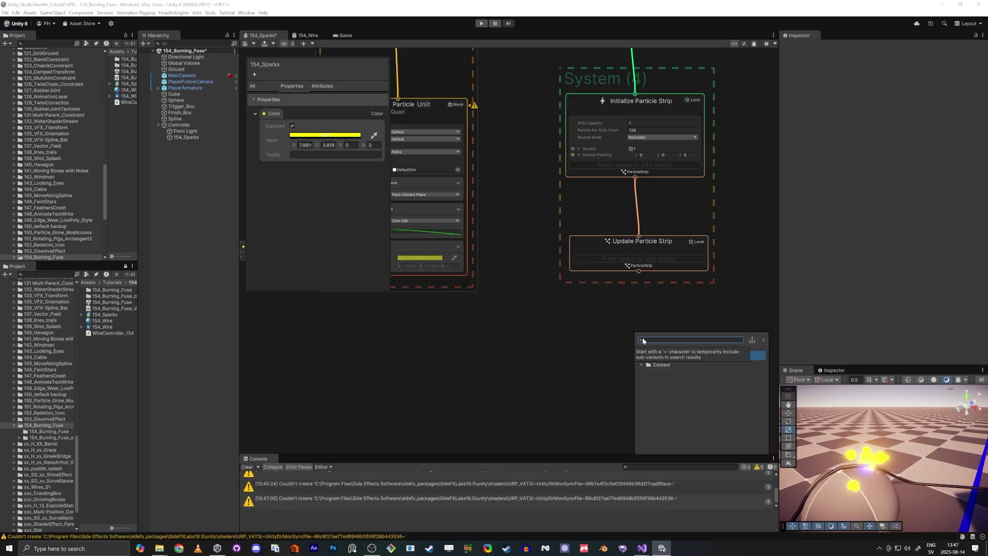
click(641, 364)
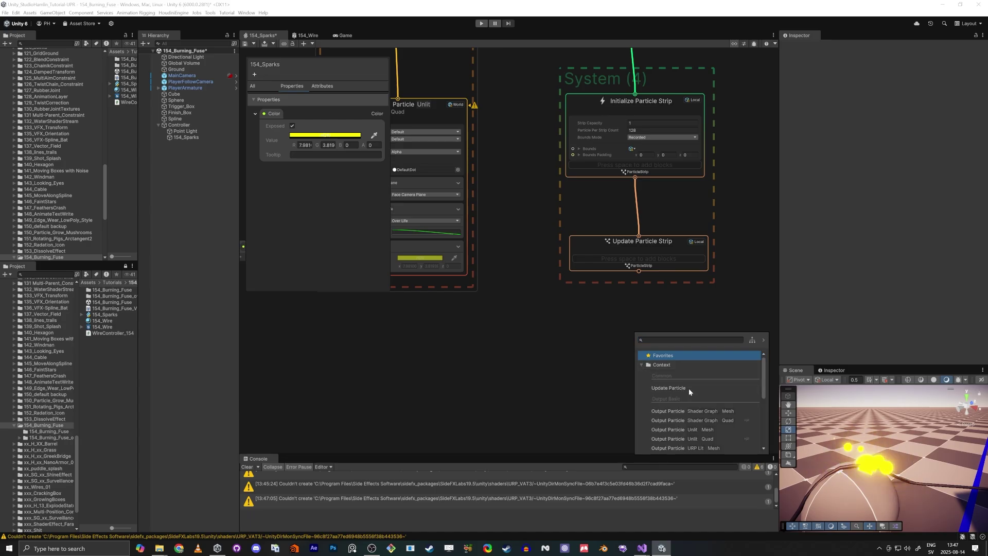
scroll(732, 397, down, 2)
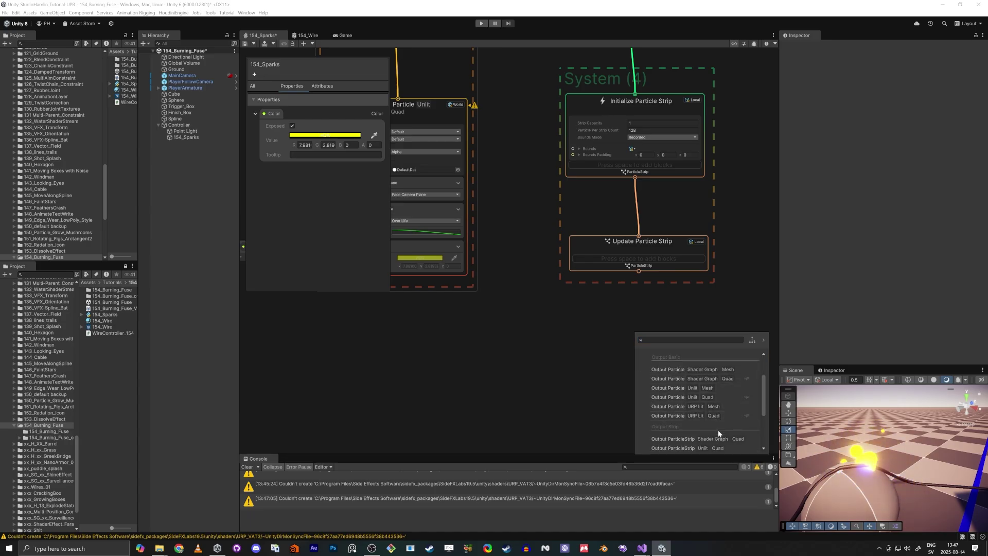
click(684, 449)
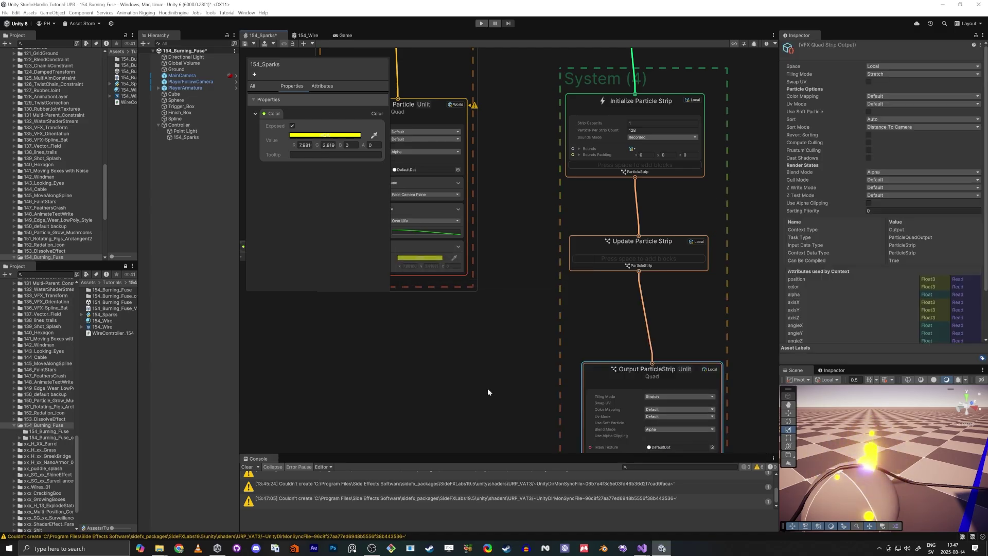
scroll(486, 388, up, 1)
middle_drag(486, 388, 486, 283)
middle_drag(680, 279, 652, 244)
drag(653, 243, 655, 217)
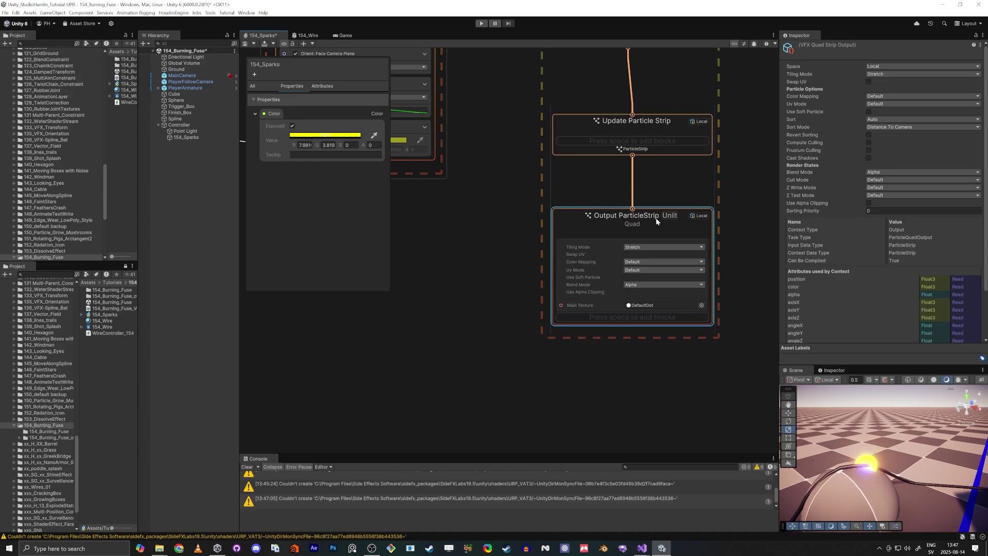
Step: Add a Set Color block to the Output ParticleStrip context and connect the exposed Color property to it
middle_drag(491, 302, 563, 339)
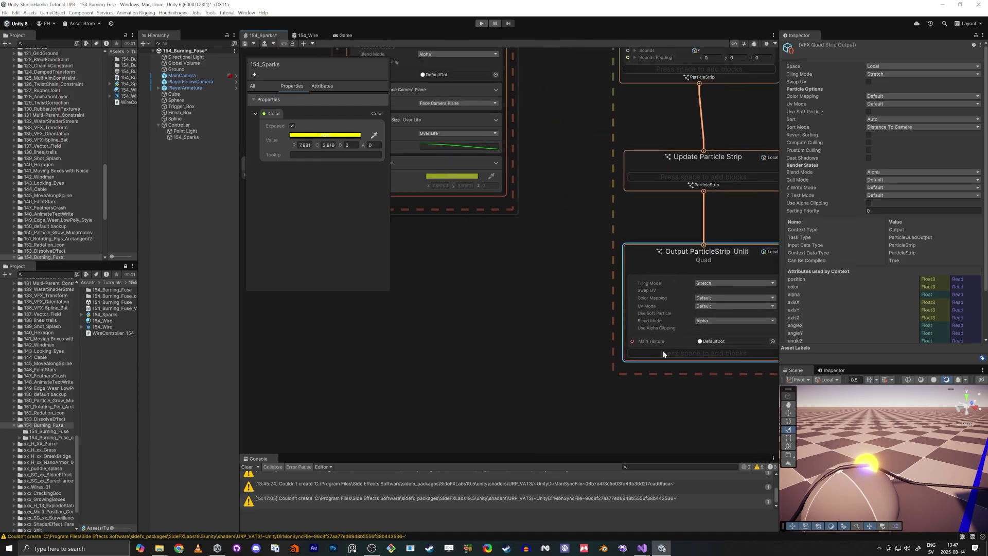
key(space)
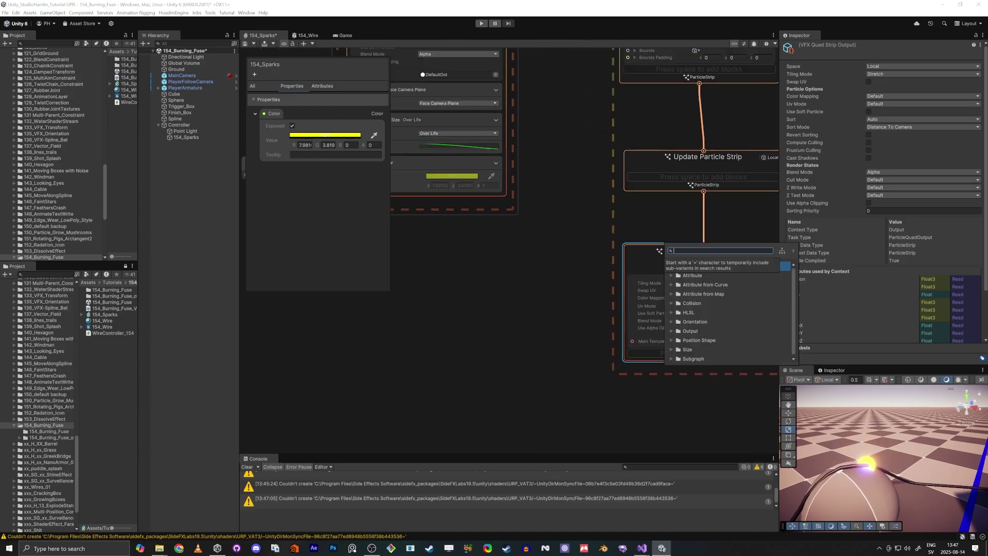
text(set colo)
key(Return)
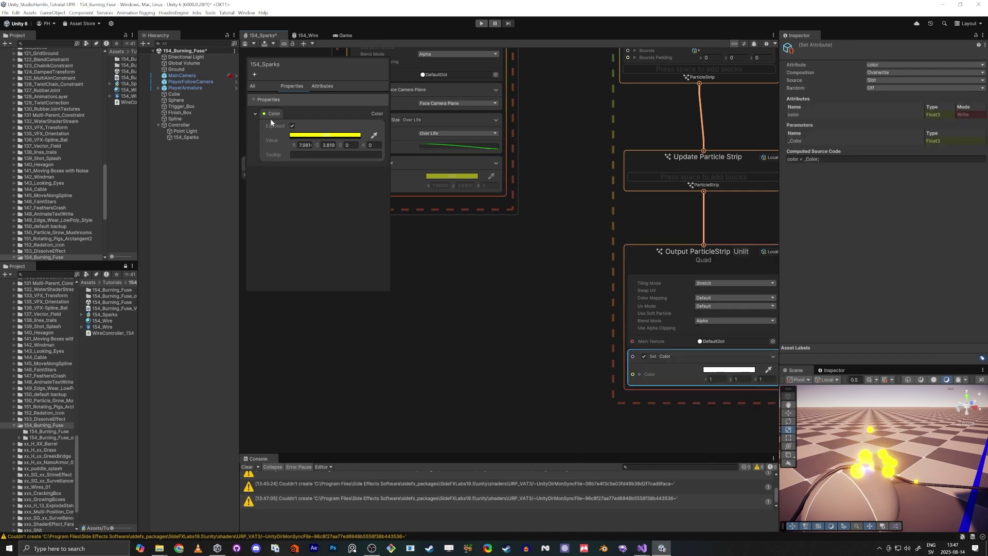
drag(273, 114, 467, 333)
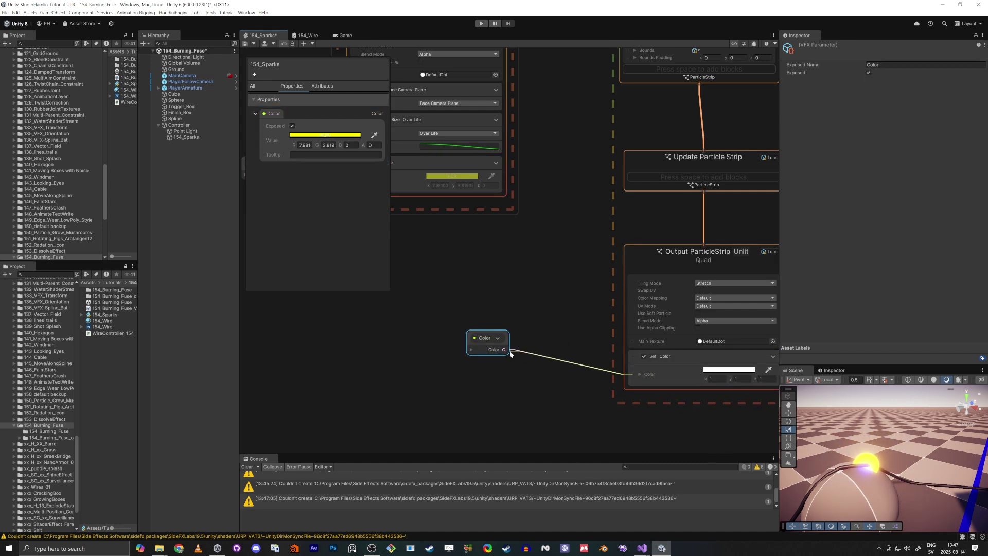
drag(487, 339, 531, 362)
Step: Add a Set Position From Source block to the Initialize Particle Strip context
middle_drag(531, 363, 552, 312)
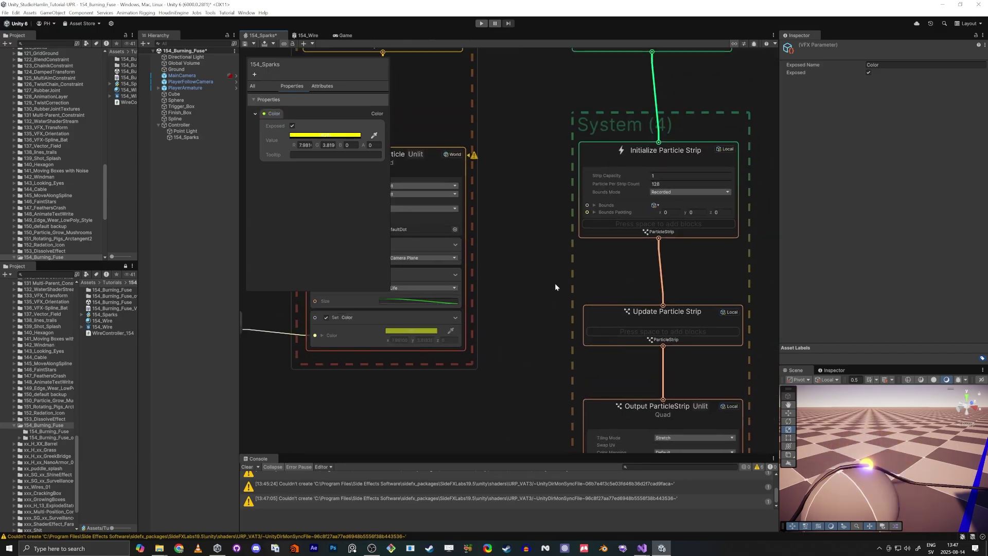
click(610, 152)
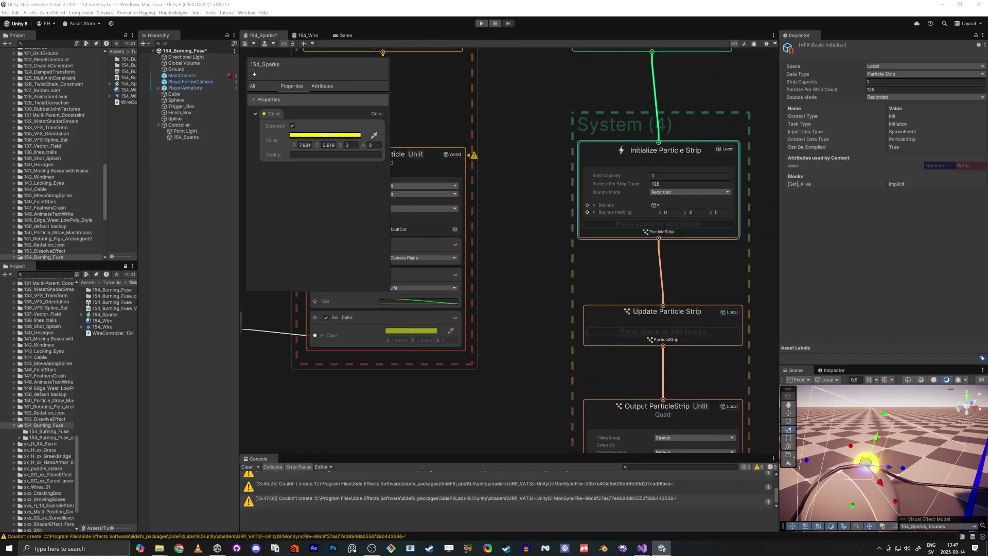
scroll(533, 128, down, 2)
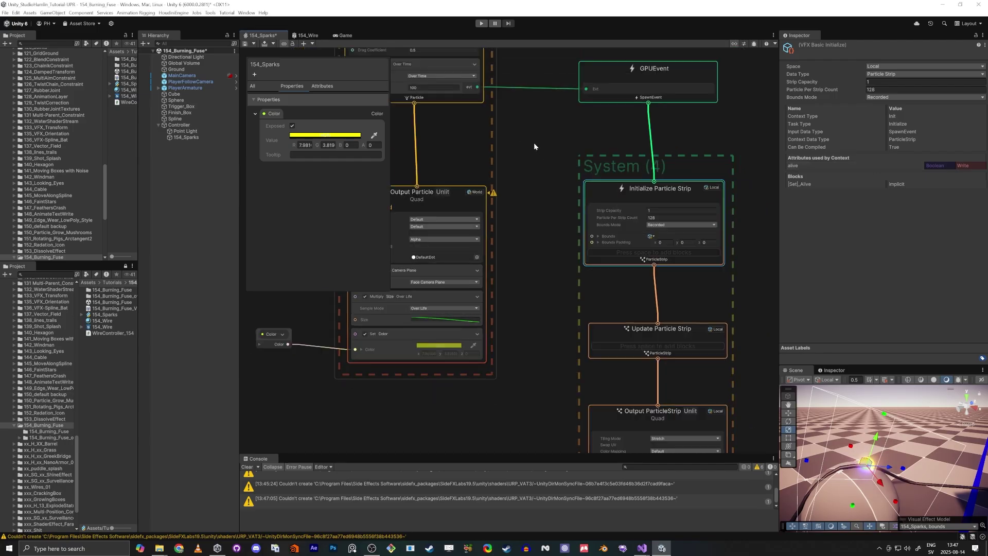
key(space)
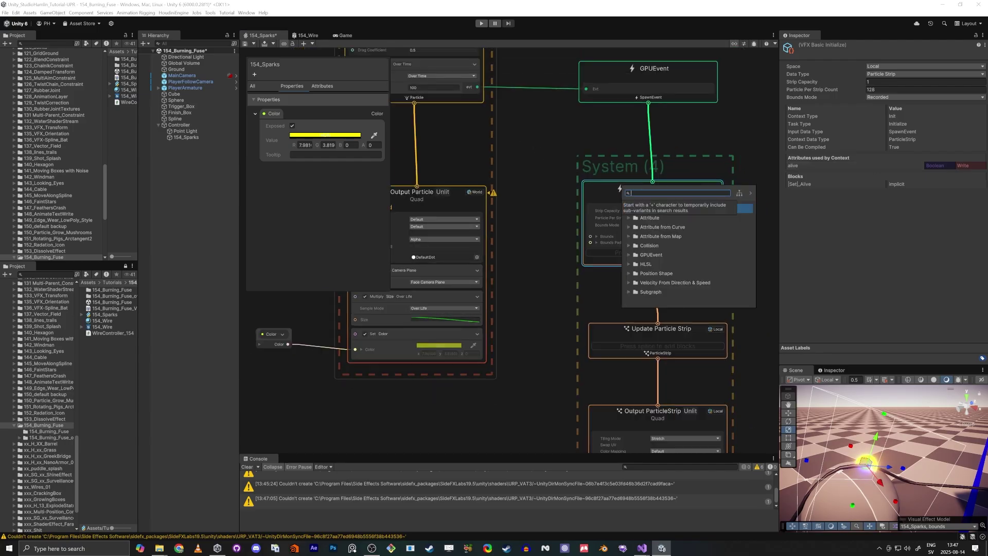
text(pos)
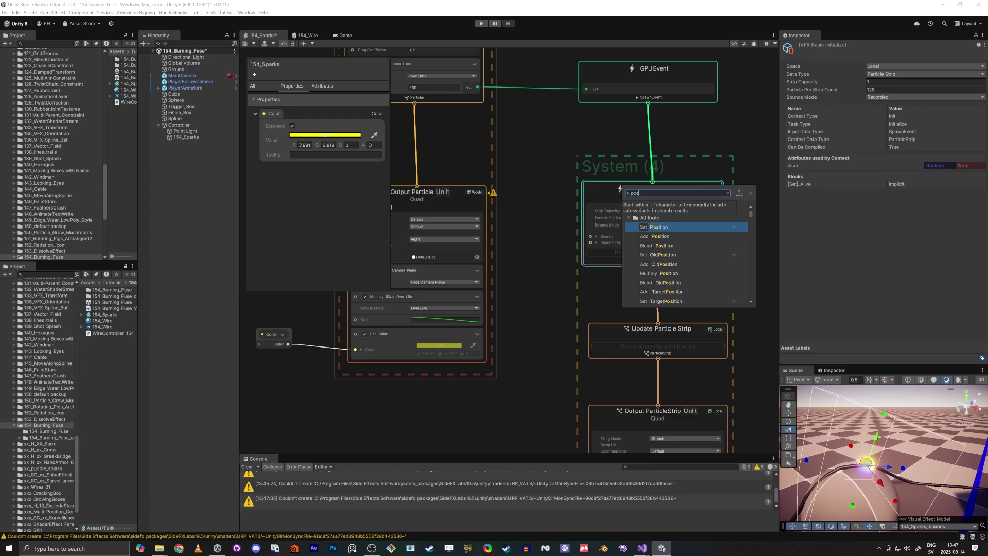
key(Return)
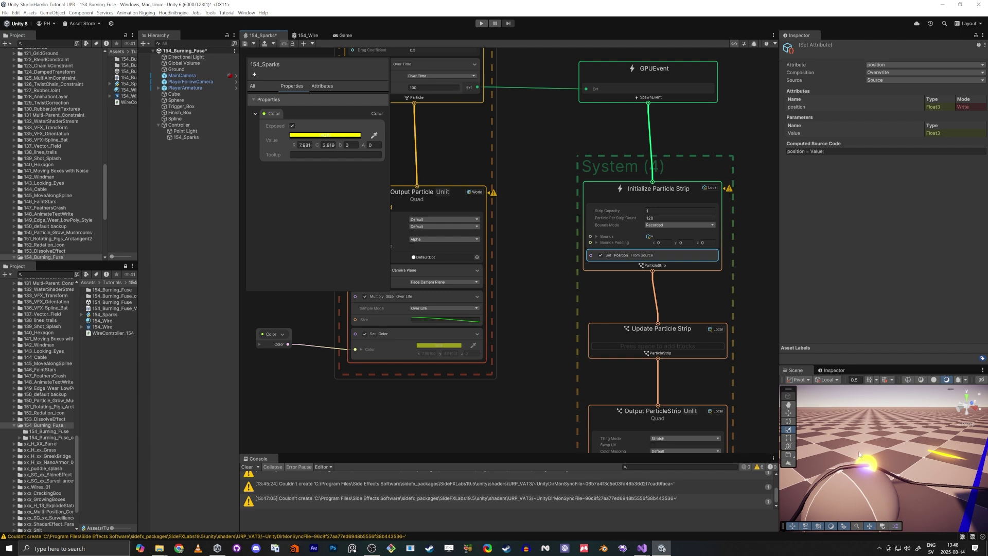
Step: Set the Initialize Particle Strip context's Particle Per Strip Count to 500000
middle_drag(530, 134, 590, 242)
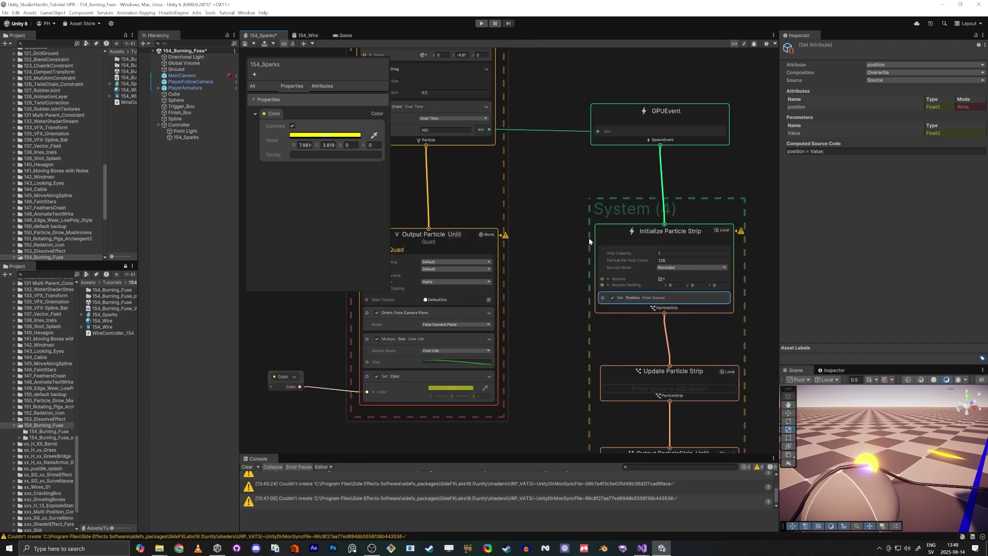
click(692, 260)
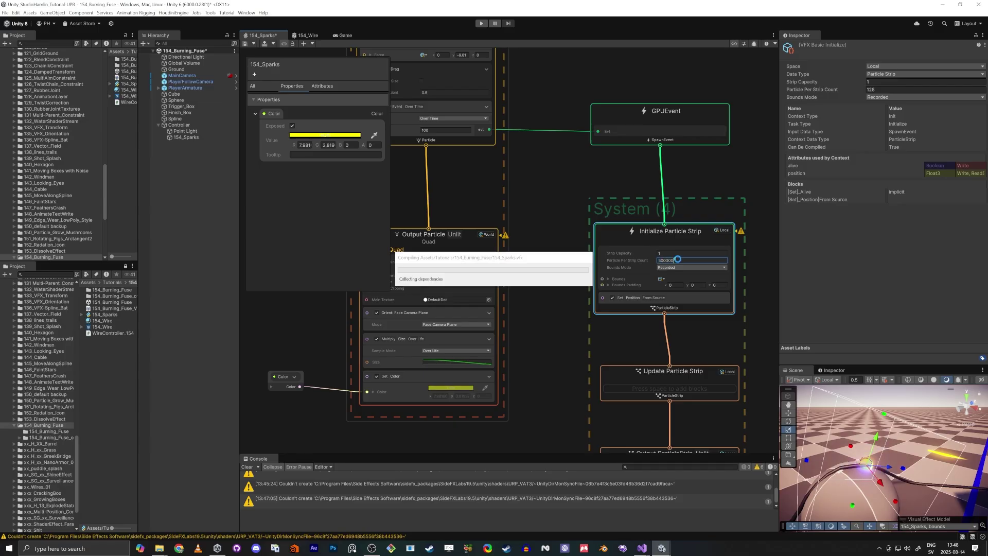
click(567, 304)
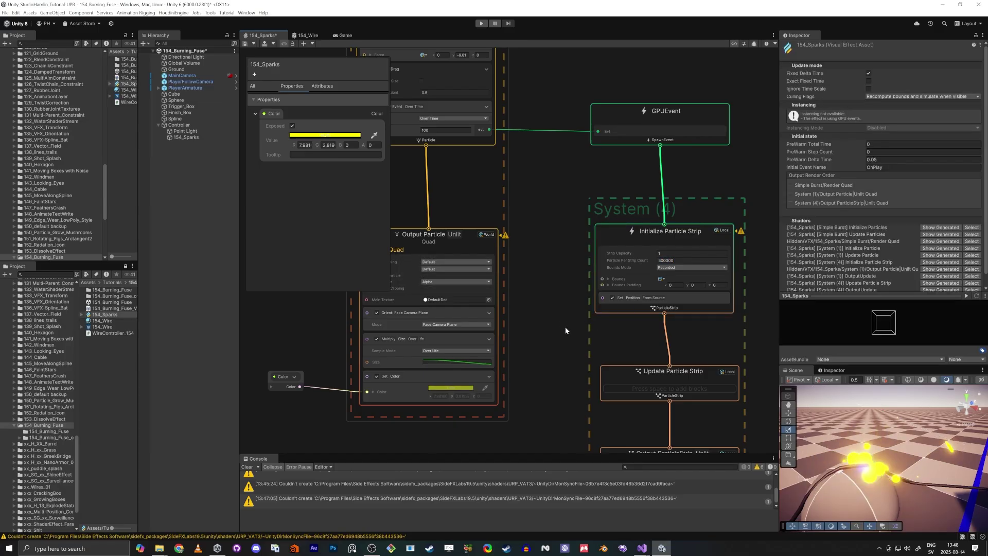
Step: Set the capacity of the Simple Burst system's Initialize Particle context to 10000
middle_drag(556, 323, 516, 267)
mouse_move(481, 140)
middle_down()
mouse_move(597, 273)
mouse_move(651, 399)
middle_up()
mouse_move(666, 150)
middle_down()
mouse_move(683, 297)
mouse_move(676, 351)
middle_up()
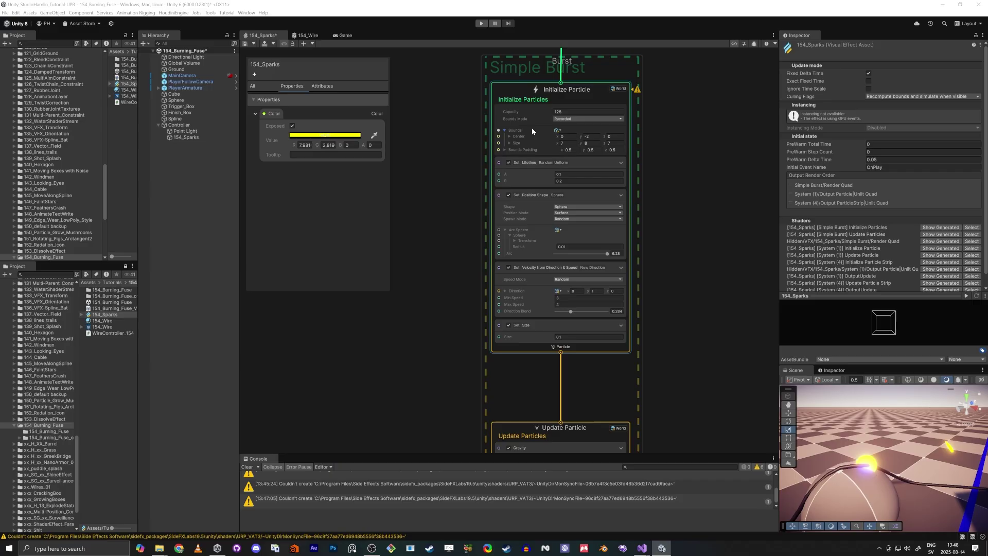
click(588, 111)
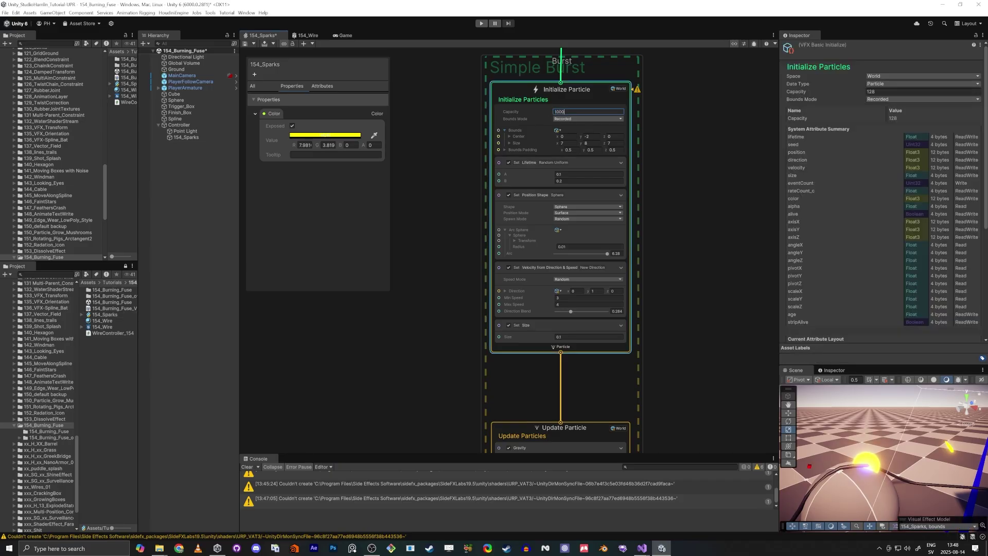
text(10000)
key(Return)
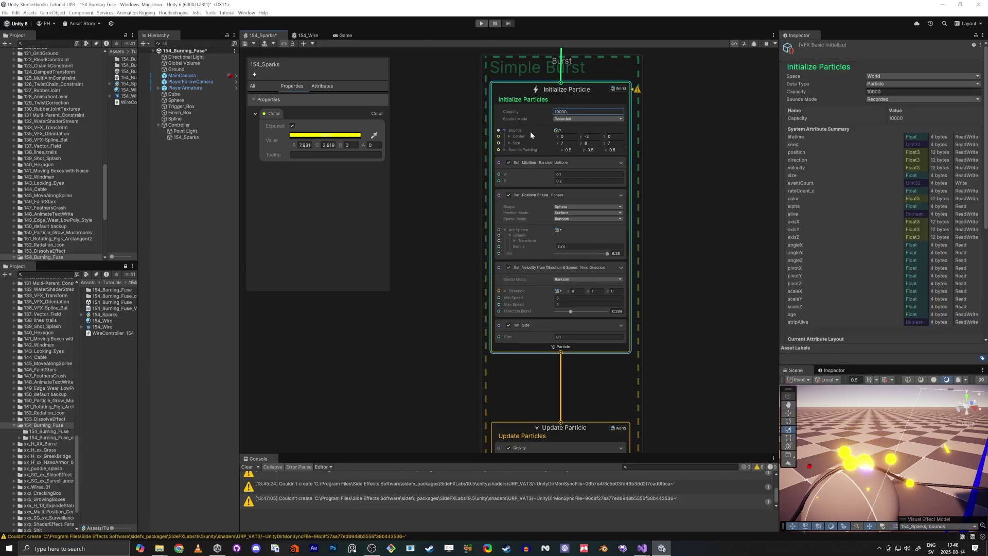
Step: Switch the Initialize Particle Strip context's simulation space to World
scroll(517, 199, down, 3)
scroll(546, 212, up, 4)
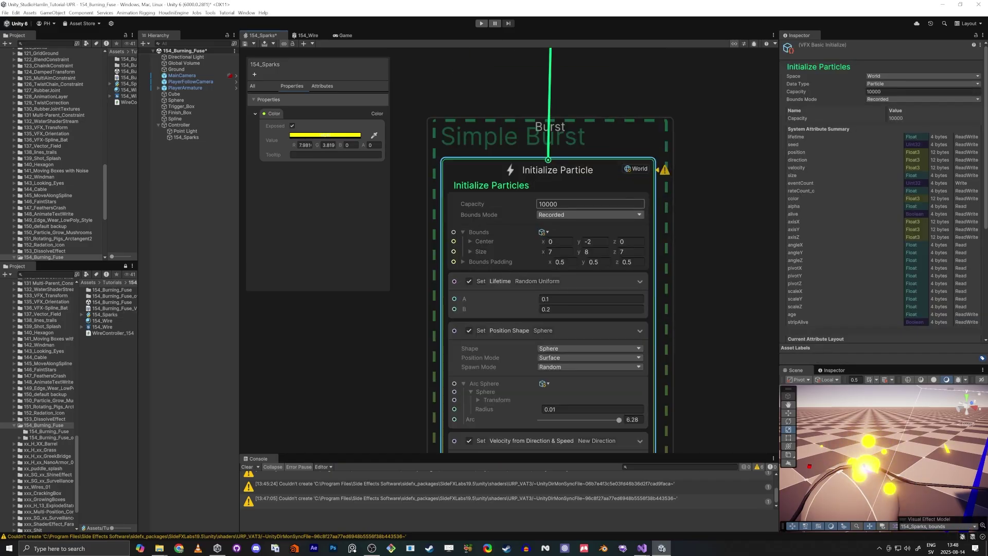
scroll(553, 201, down, 2)
middle_drag(610, 113, 600, 212)
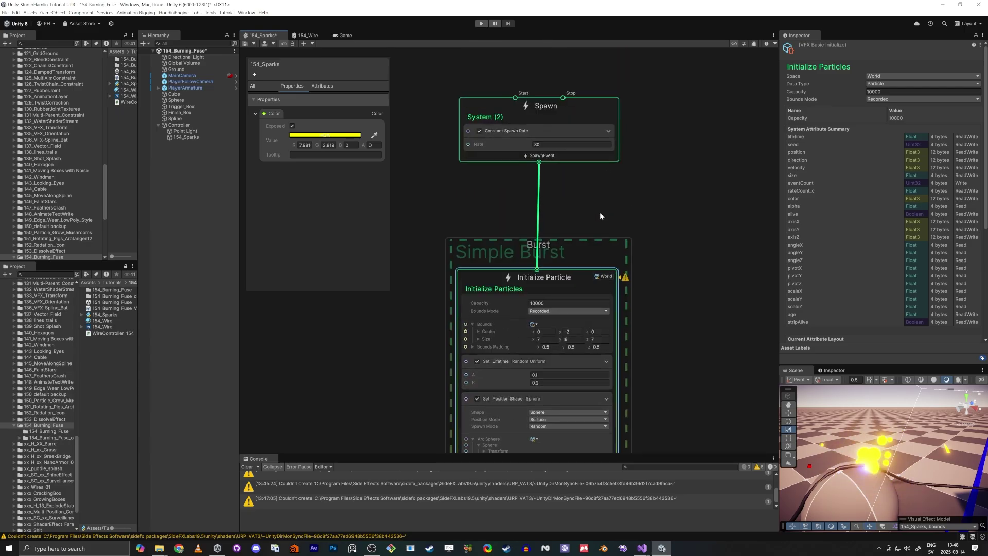
middle_drag(694, 410, 661, 167)
middle_drag(771, 427, 593, 181)
scroll(674, 292, down, 2)
middle_drag(718, 288, 685, 175)
middle_drag(679, 343, 763, 300)
scroll(687, 272, up, 3)
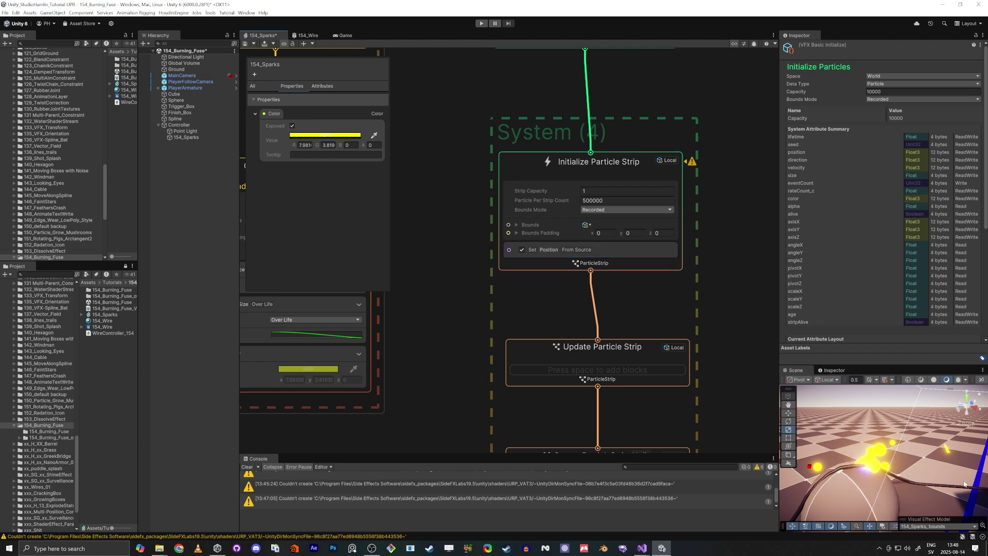
click(664, 160)
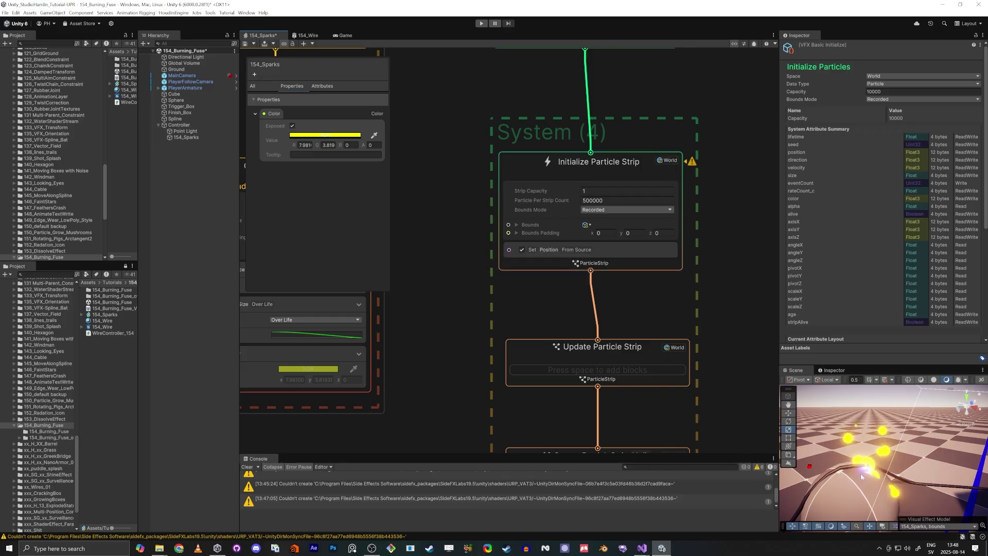
right_drag(862, 473, 881, 456)
key(s)
key(w)
key(a)
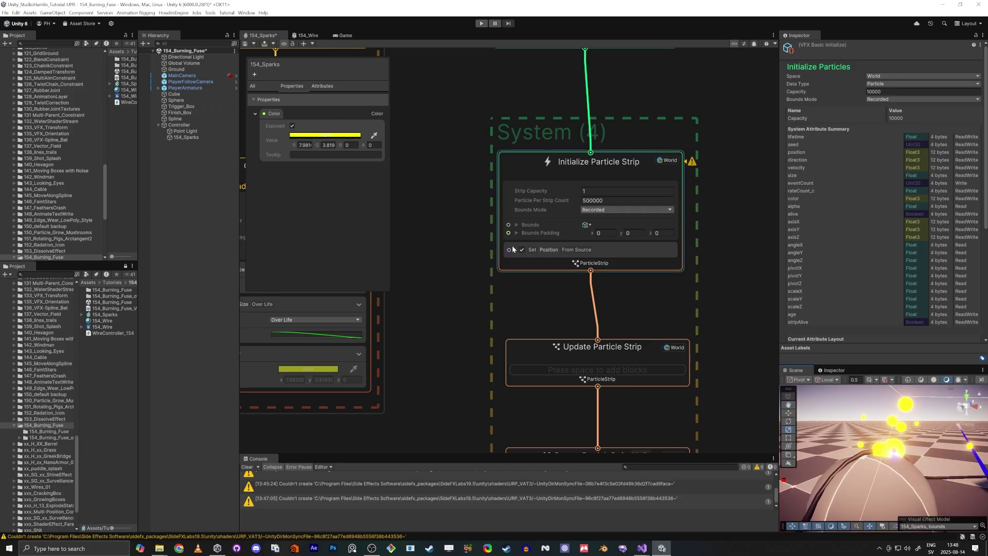
Step: Add a Set Lifetime block to the Initialize Particle Strip context
click(465, 269)
scroll(461, 289, up, 1)
middle_drag(461, 290, 459, 231)
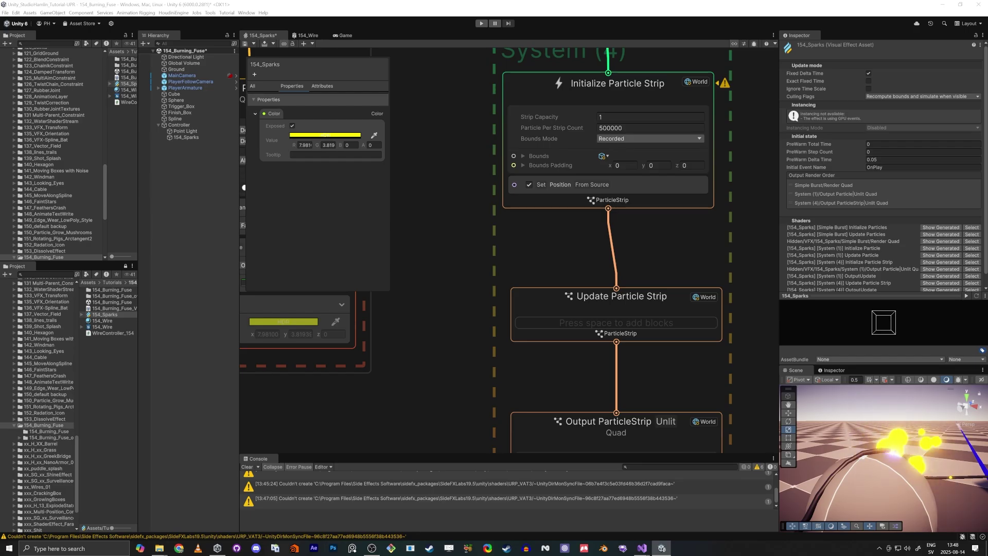
click(558, 203)
key(space)
text(set )
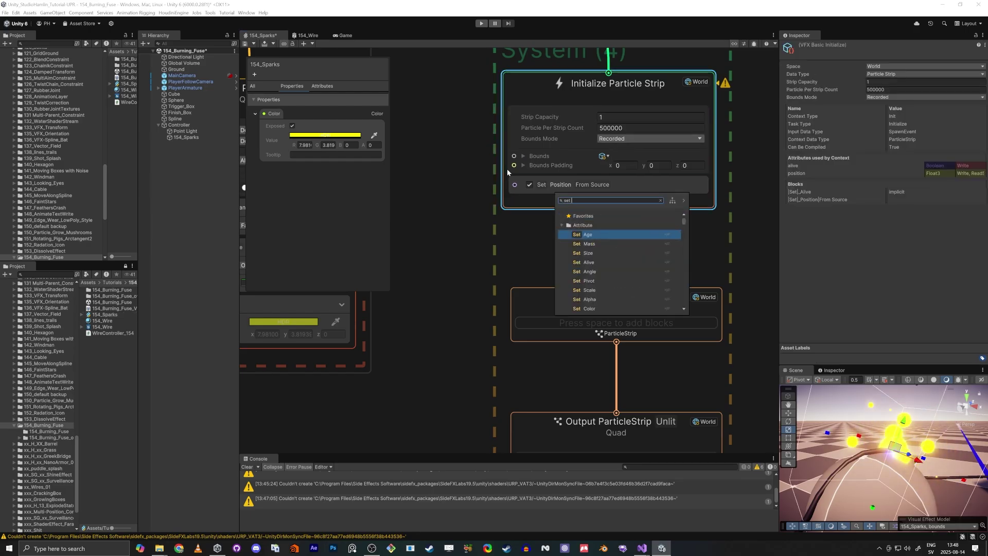
text(life)
key(Return)
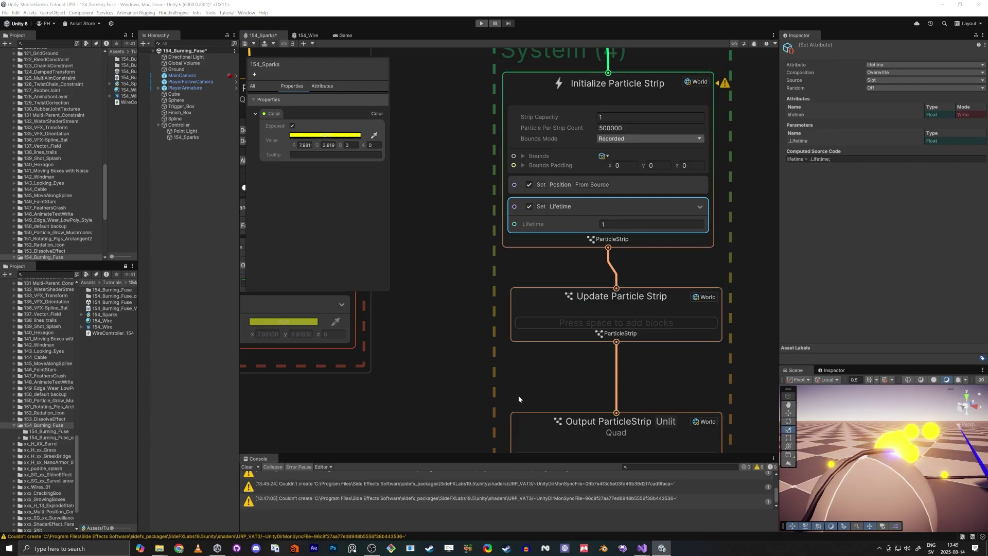
Step: Add an Orient: Face Camera Position block to the Output ParticleStrip Unlit Quad context
middle_drag(519, 399, 502, 203)
scroll(478, 305, down, 1)
click(516, 232)
key(space)
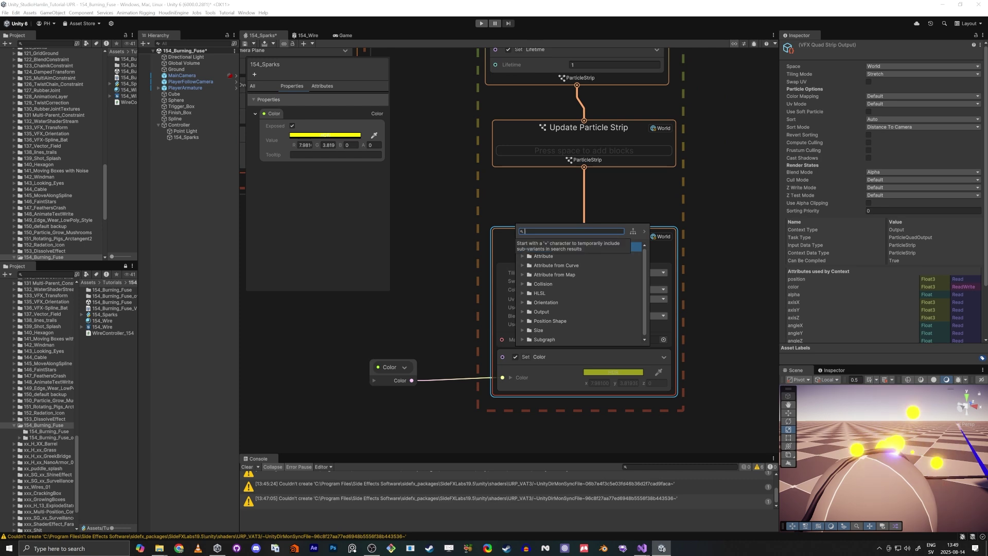
text(camera)
key(Down)
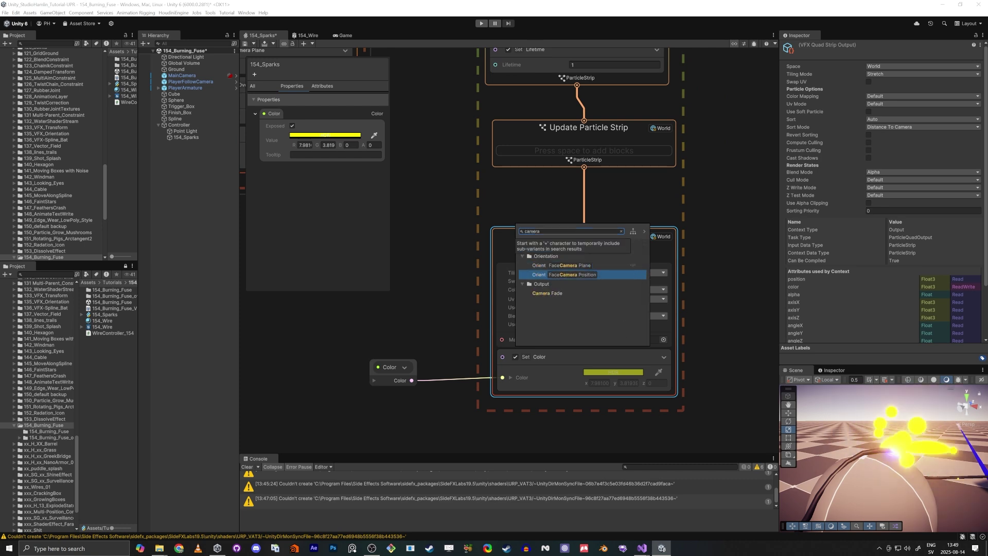
key(Return)
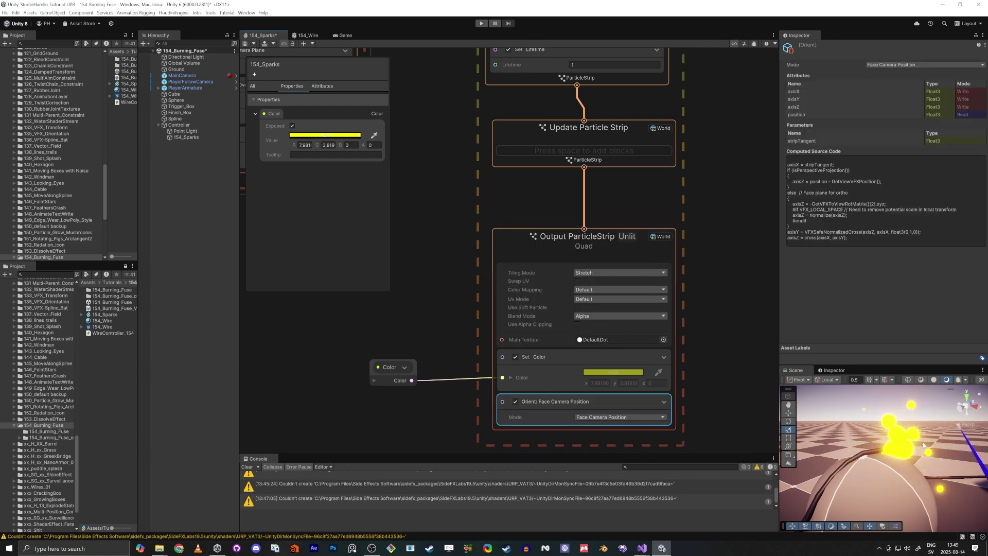
Step: In the Initialize Particle Strip context, set Lifetime to 0.1 and Particle Per Strip Count to 50000
middle_drag(462, 200, 512, 379)
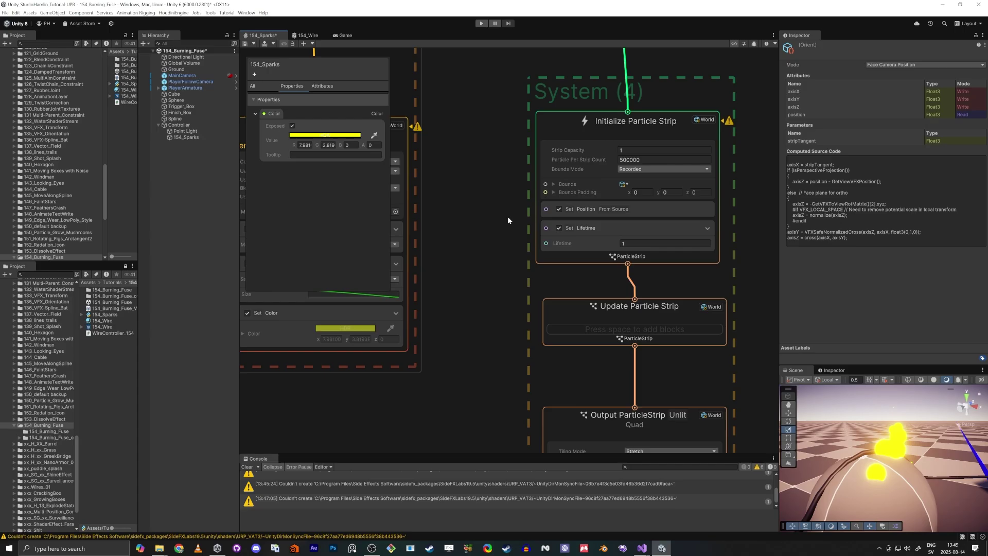
click(624, 243)
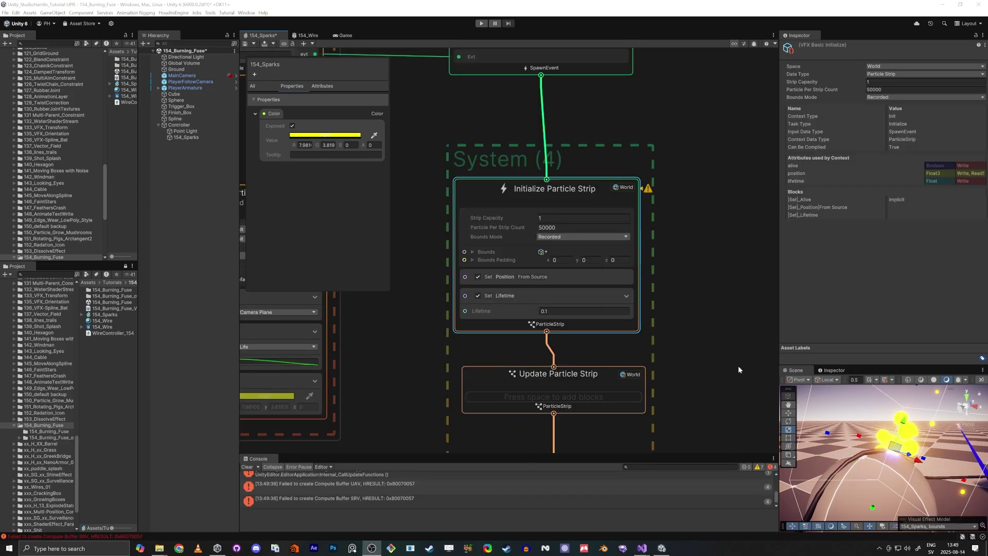
click(737, 343)
Step: Disconnect the Simple Burst system's Output Particle context from its Update Particle context
scroll(678, 270, down, 3)
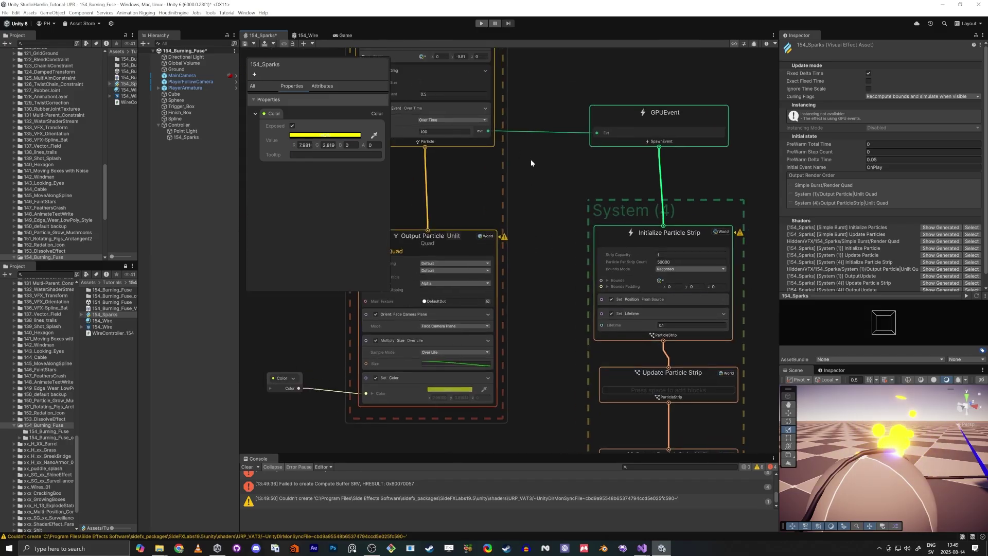
middle_drag(530, 159, 646, 302)
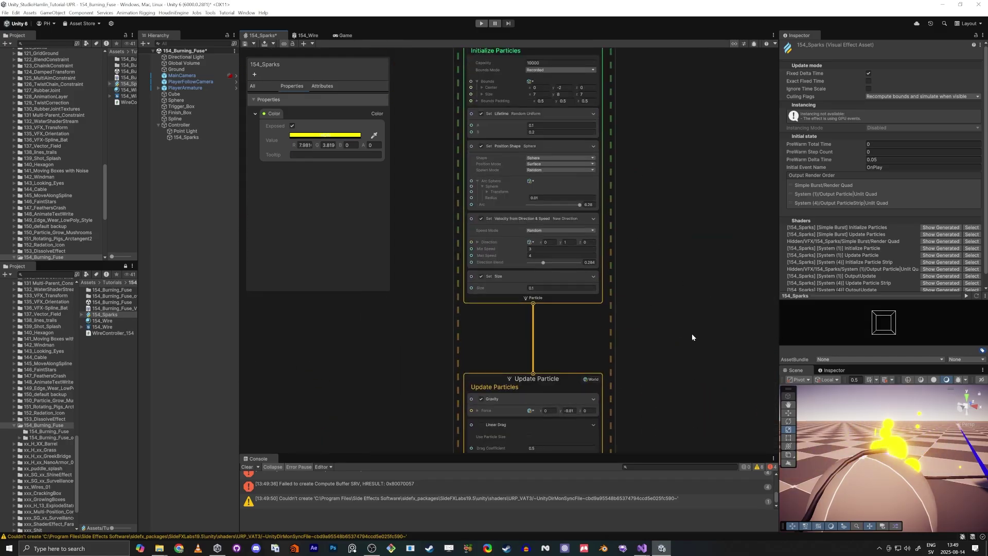
middle_drag(692, 337, 611, 233)
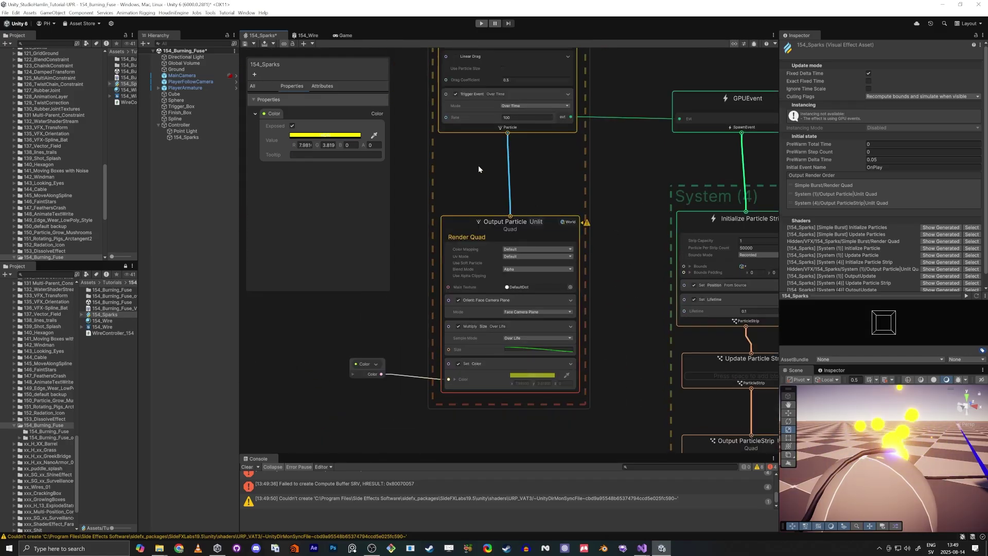
key(Delete)
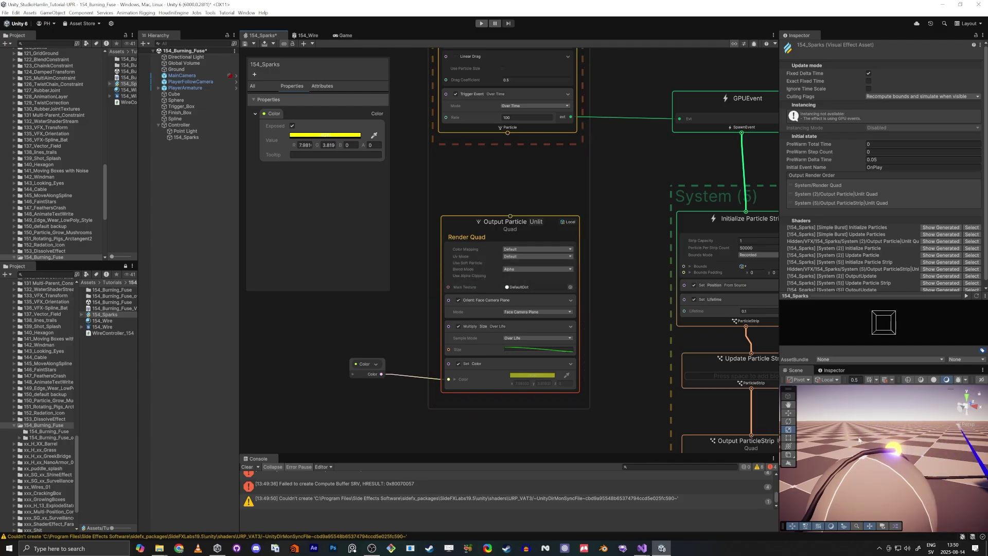
Step: Set the Initialize Particle Strip context's Strip Capacity to 500 and its Particle Per Strip Count to 50
middle_drag(681, 360, 531, 338)
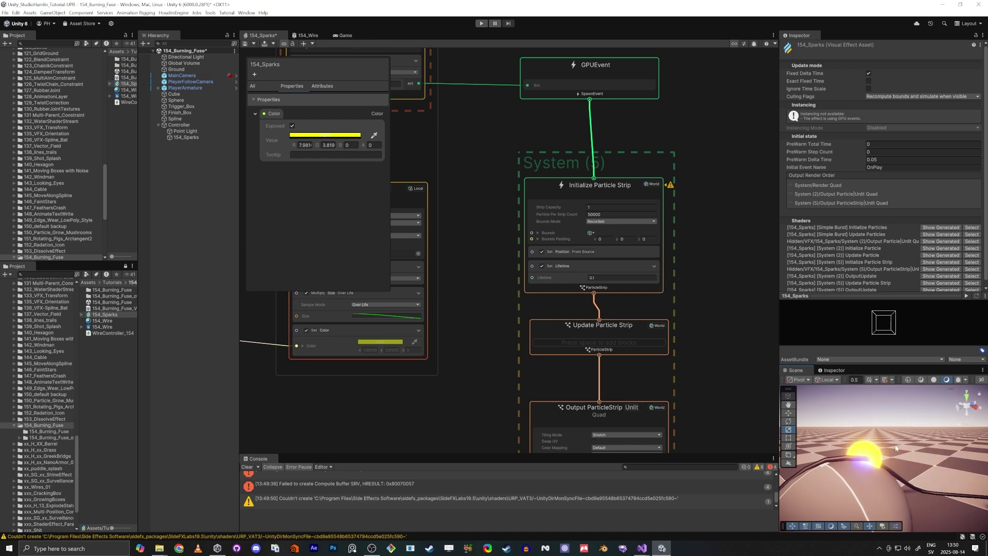
scroll(554, 203, up, 4)
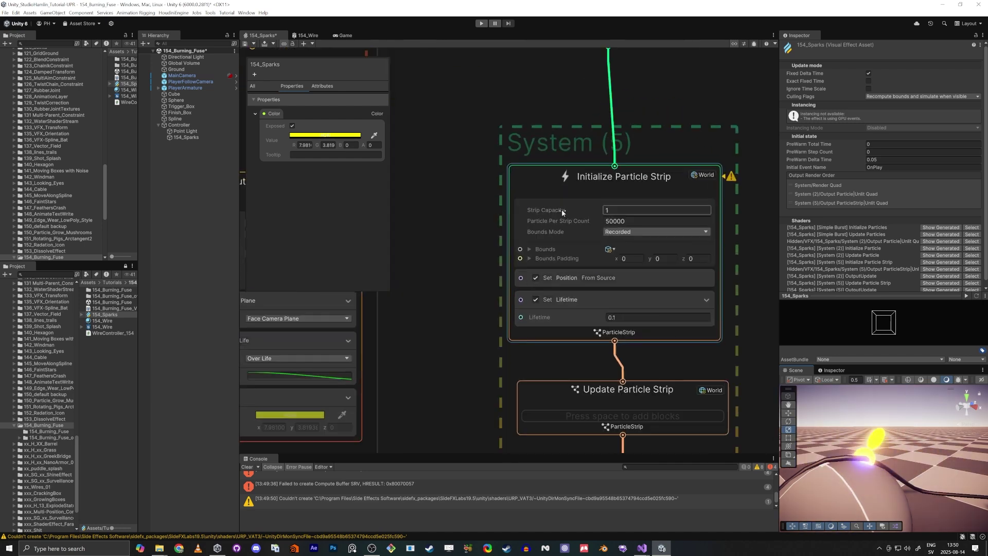
scroll(560, 209, up, 2)
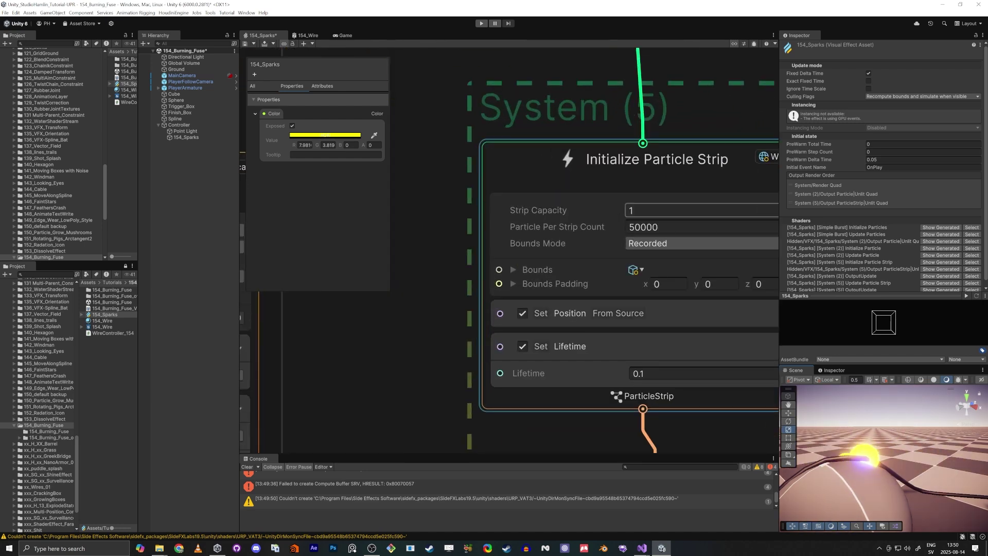
click(553, 200)
text(500)
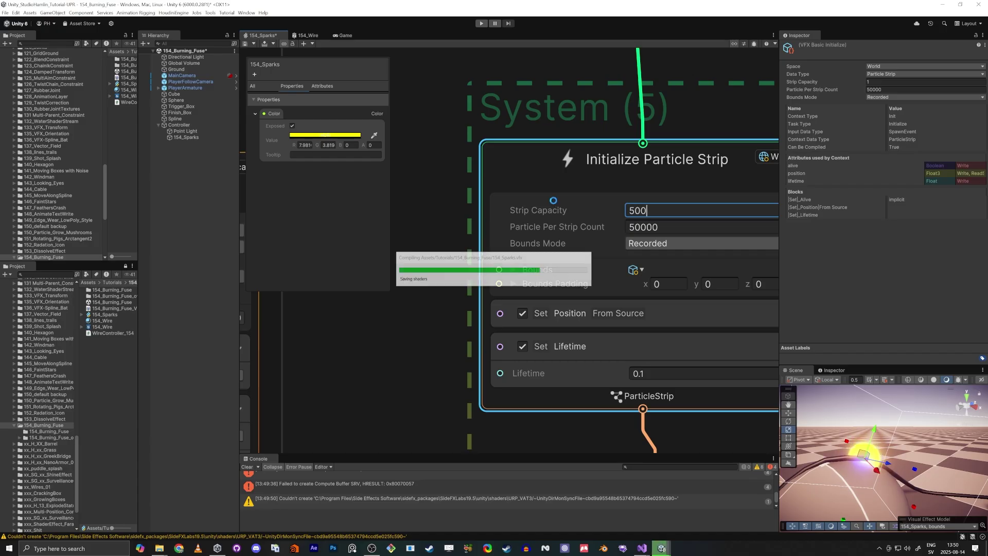
key(Tab)
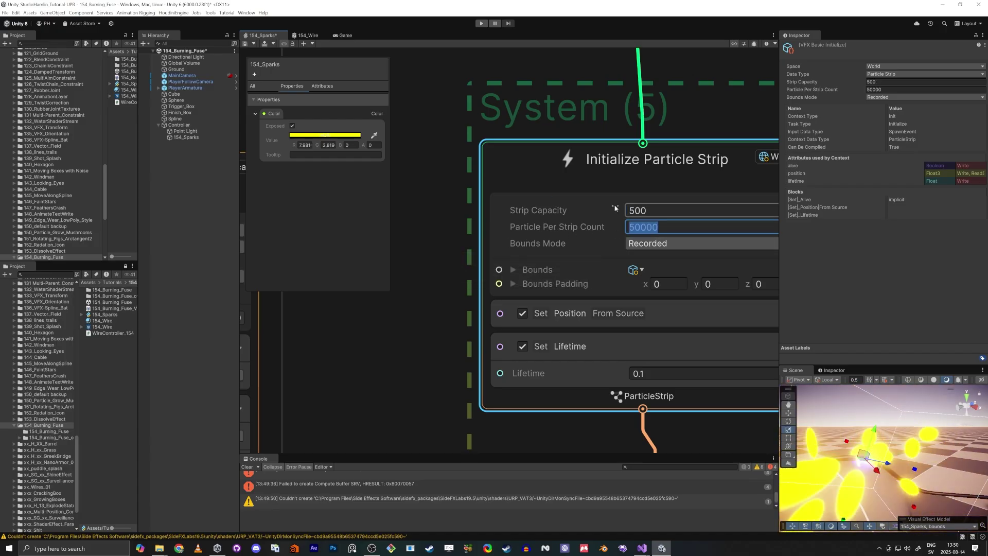
text(50)
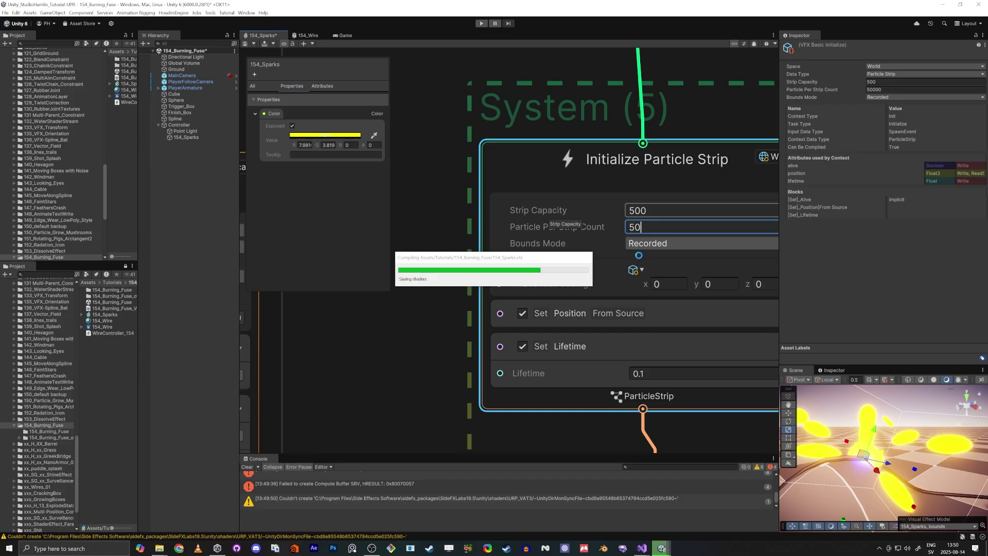
key(Tab)
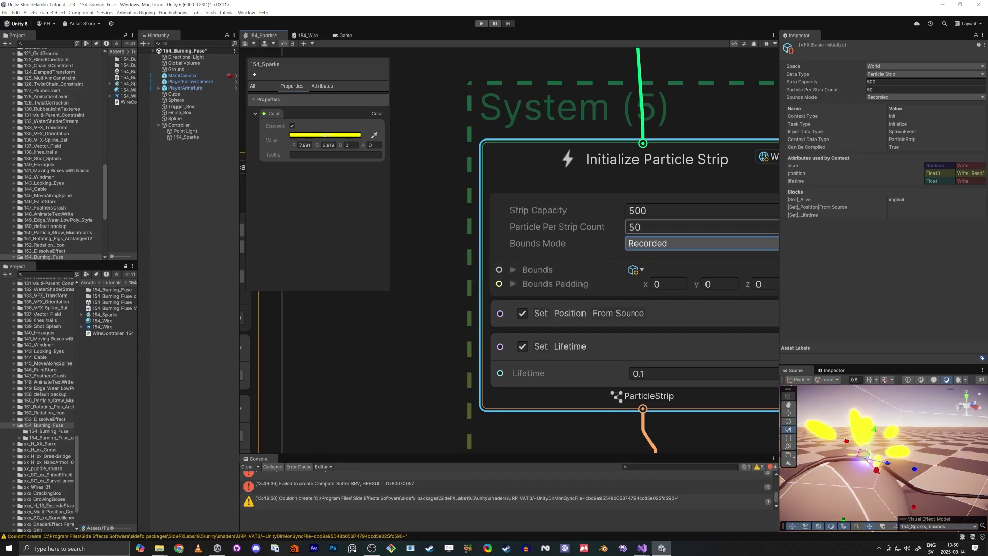
alt+drag(875, 442, 852, 457)
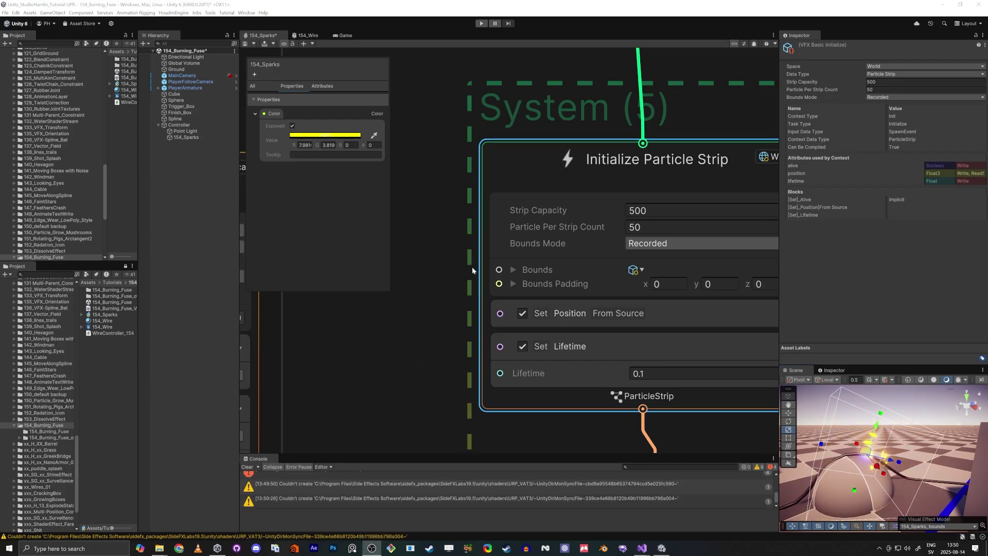
Step: Reconnect the Output Particle Unlit Quad context to the Update Particle context above it
click(464, 326)
scroll(492, 325, down, 3)
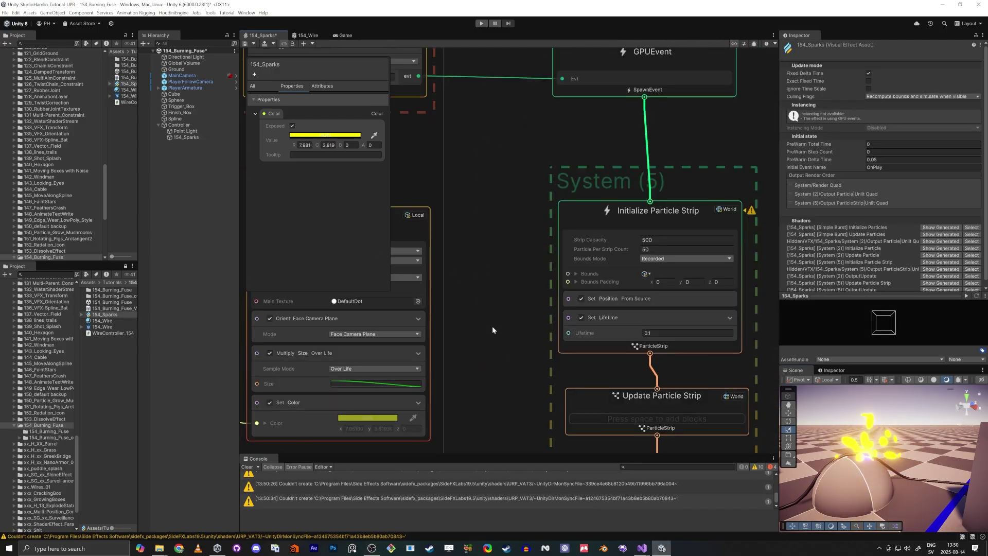
middle_drag(451, 177, 499, 231)
drag(486, 297, 483, 188)
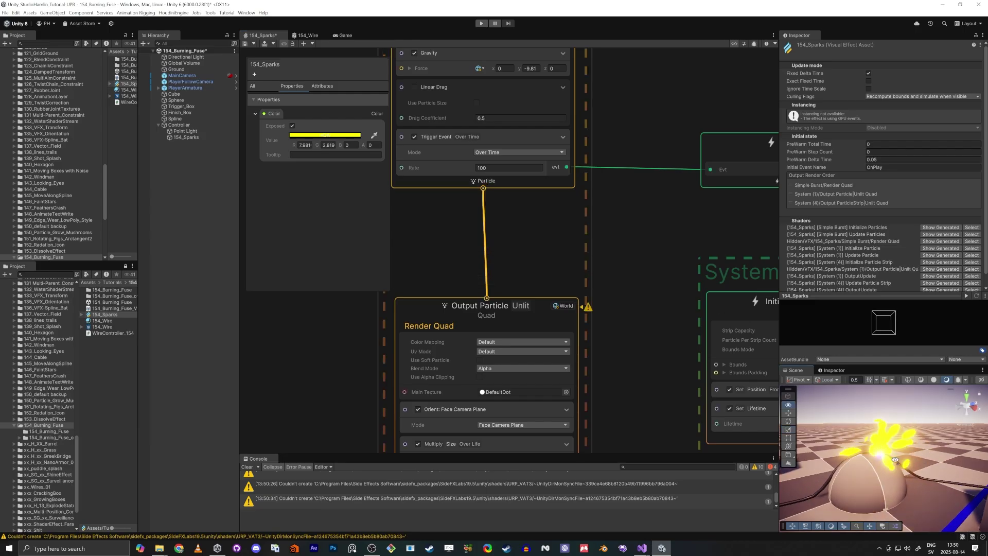
Step: Set the Size value in the Simple Burst system's Initialize Particle context to 0.01
right_drag(870, 453, 895, 470)
scroll(641, 275, down, 3)
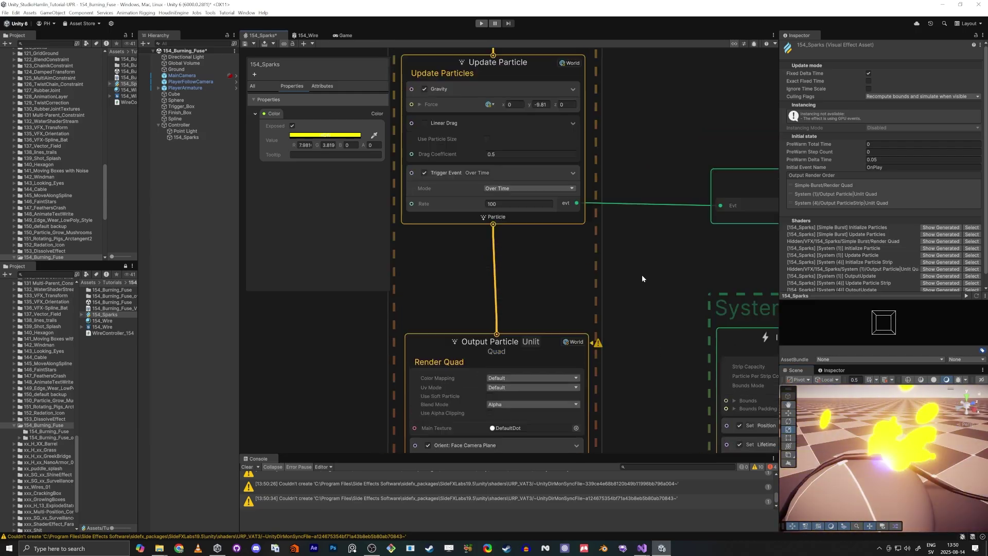
scroll(645, 224, up, 4)
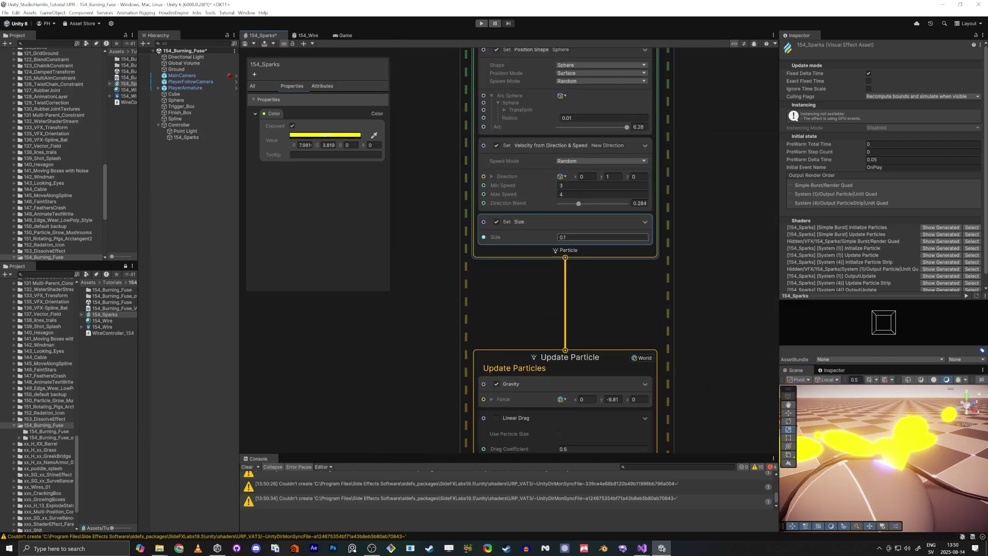
click(562, 237)
text(0.02)
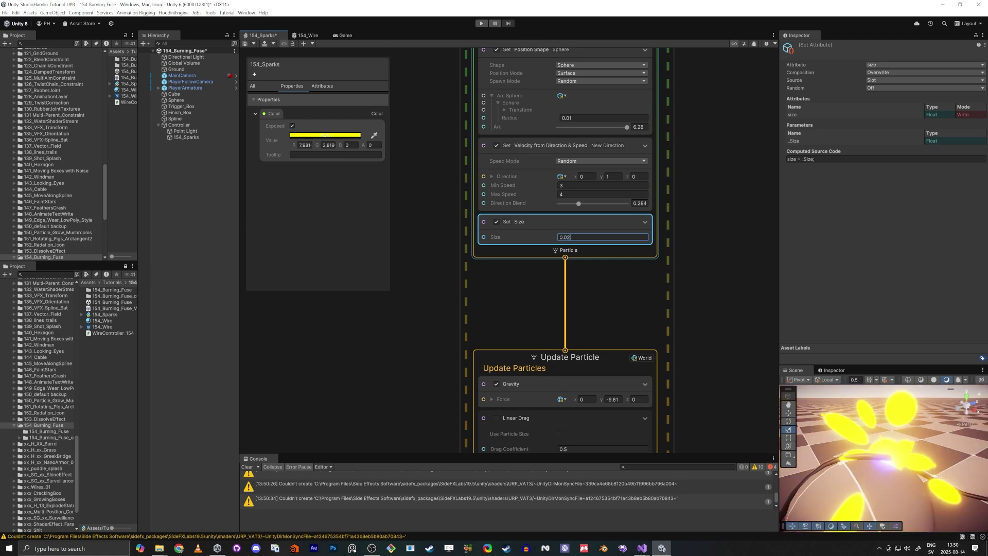
key(BackSpace)
text(1)
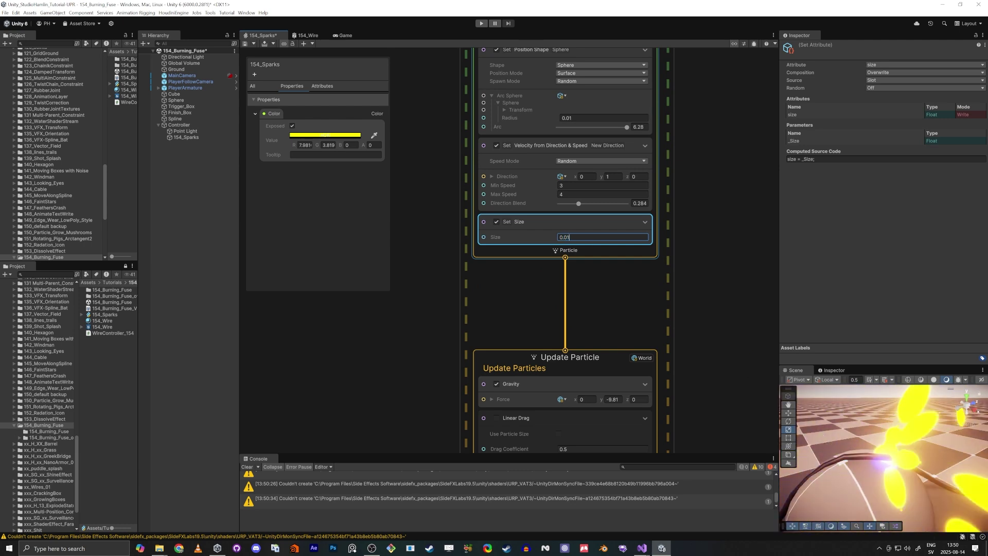
Step: Save the 154_Sparks visual effect graph
scroll(669, 275, down, 3)
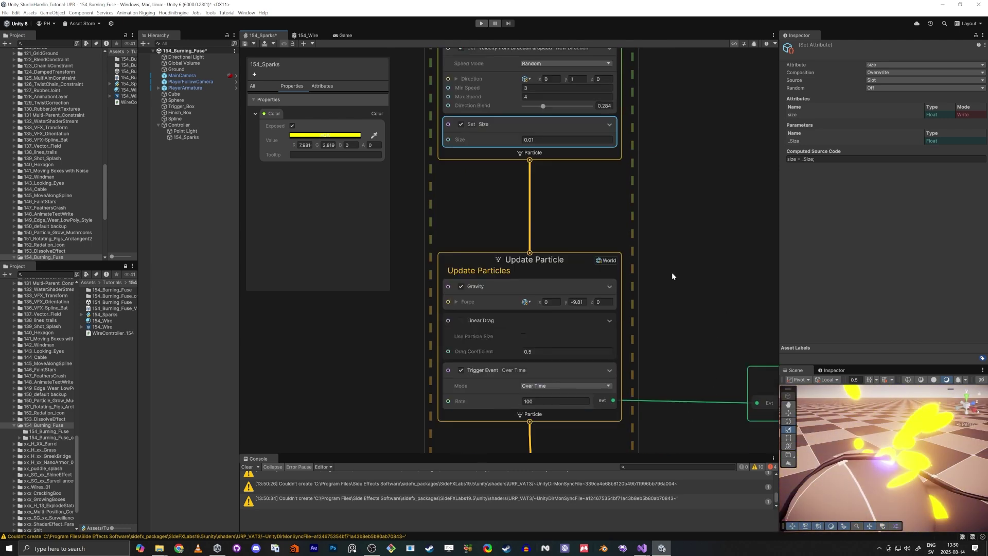
middle_drag(647, 389, 637, 220)
scroll(544, 399, up, 4)
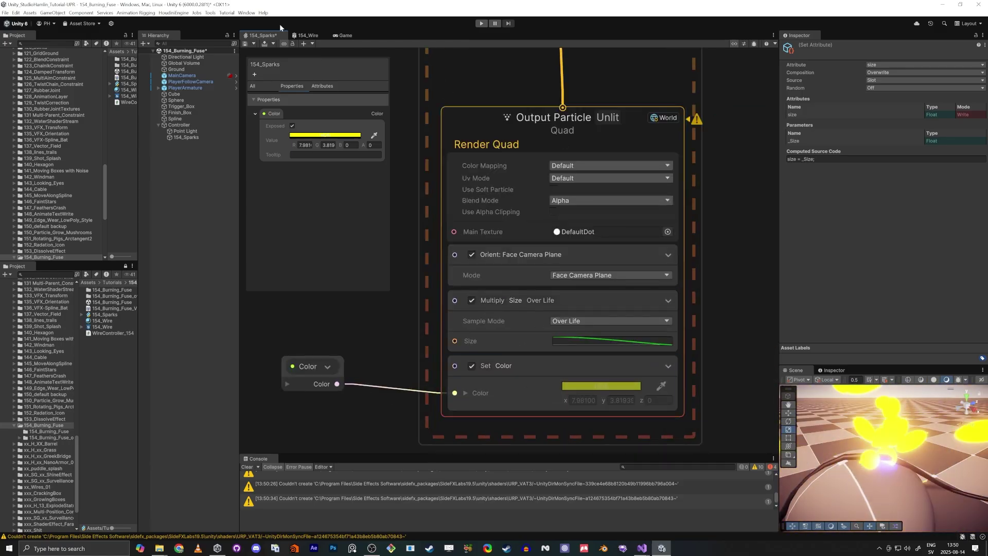
click(245, 43)
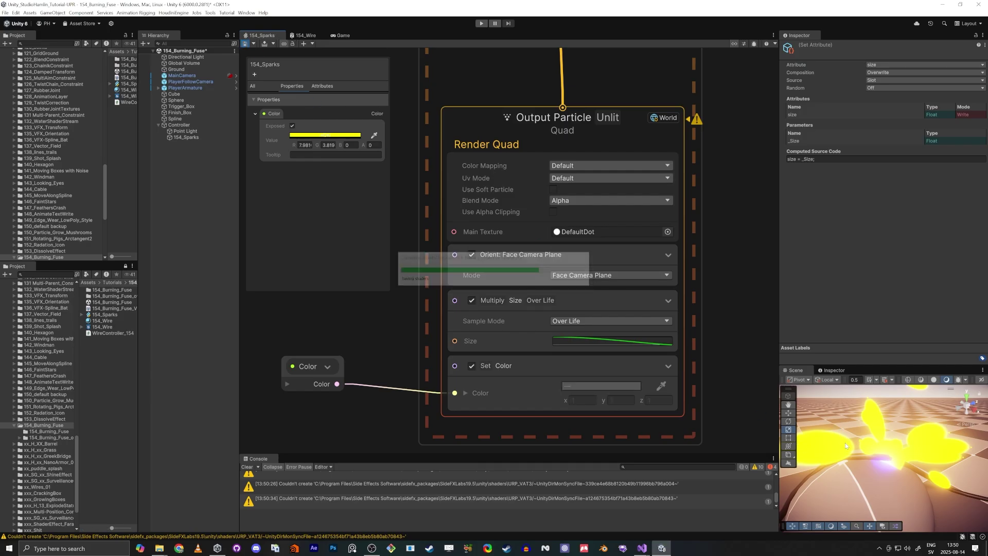
Step: Add a Set Size From Source block to the Initialize Particle Strip context
middle_drag(720, 310, 691, 348)
scroll(695, 347, down, 3)
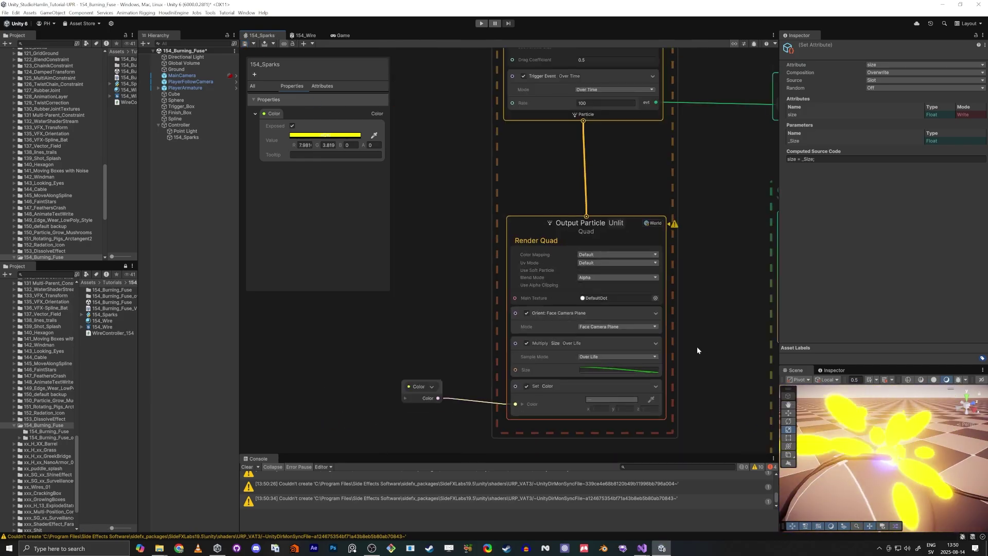
mouse_move(877, 446)
right_down()
mouse_move(893, 448)
mouse_move(889, 461)
right_up()
scroll(889, 461, up, 5)
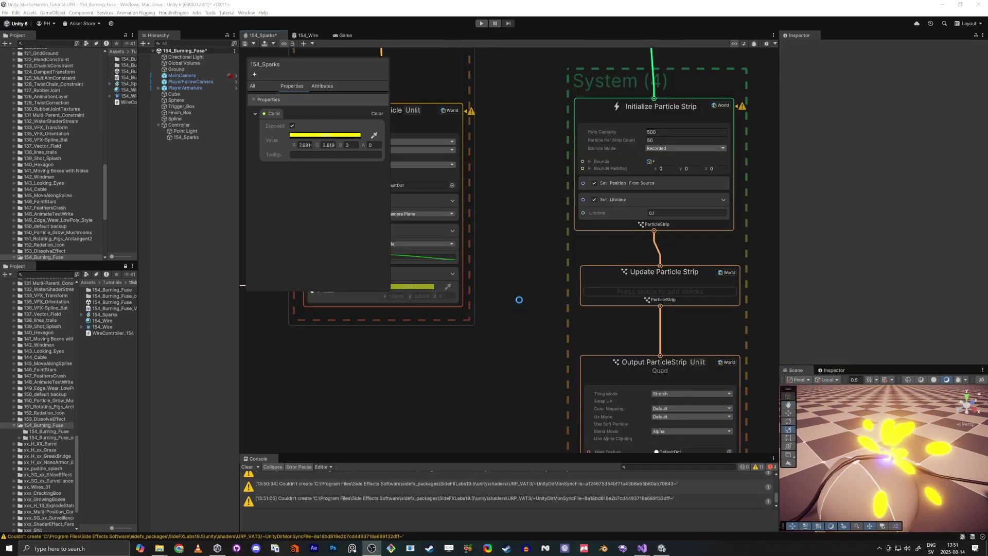
click(584, 224)
key(space)
text(set size)
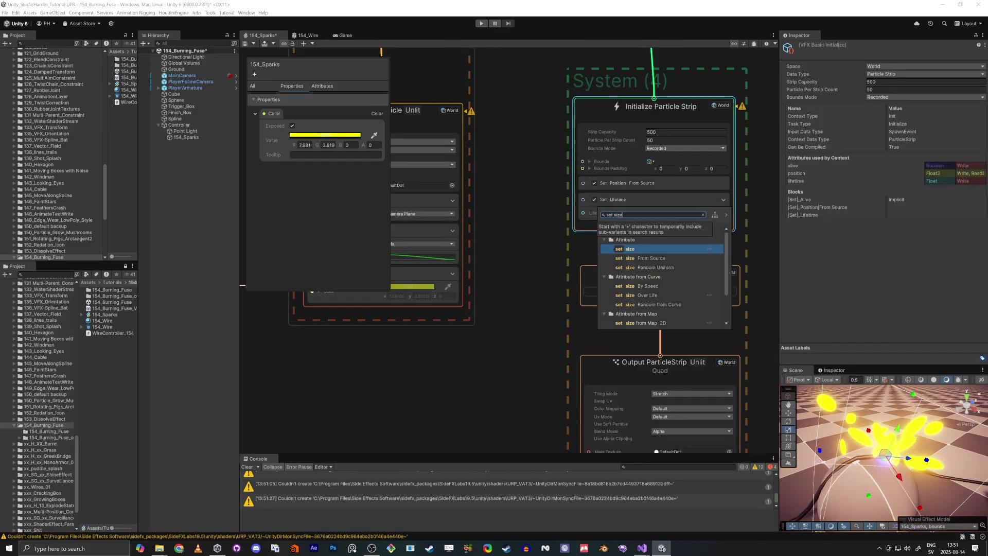
key(Down)
key(Return)
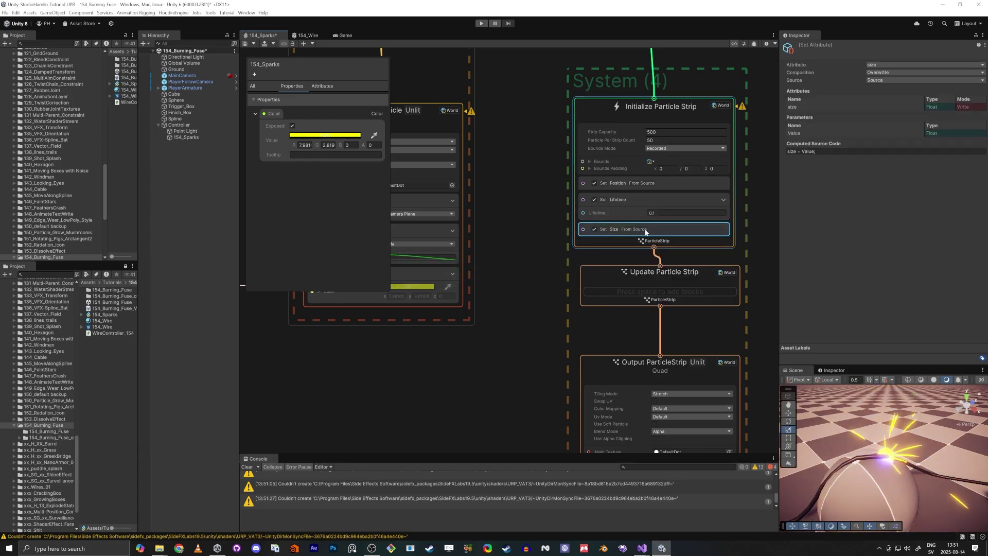
middle_drag(533, 218, 646, 276)
scroll(612, 222, down, 2)
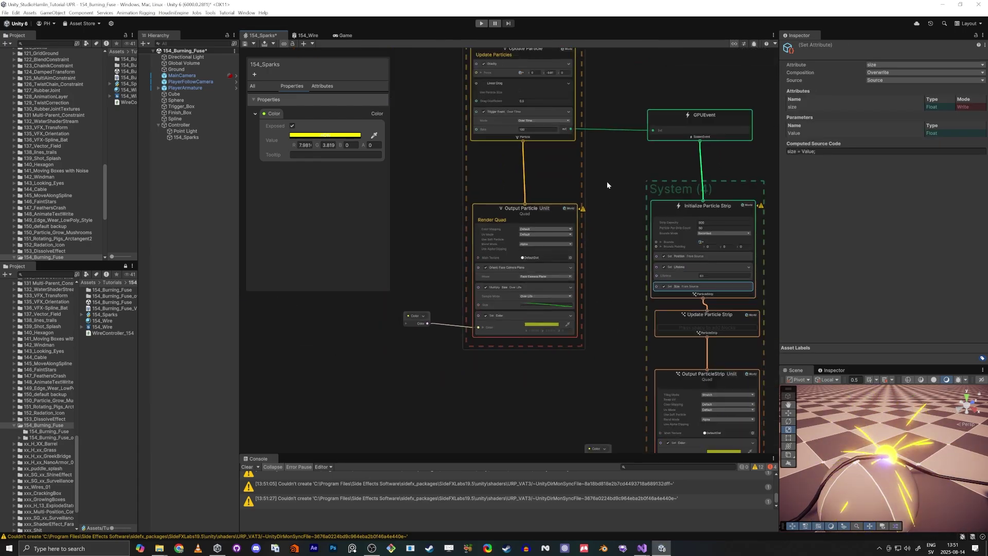
Step: Set the Size value in the Simple Burst system's Initialize Particle context to 0.03
middle_drag(607, 181, 629, 287)
scroll(566, 231, up, 2)
middle_drag(684, 50, 609, 207)
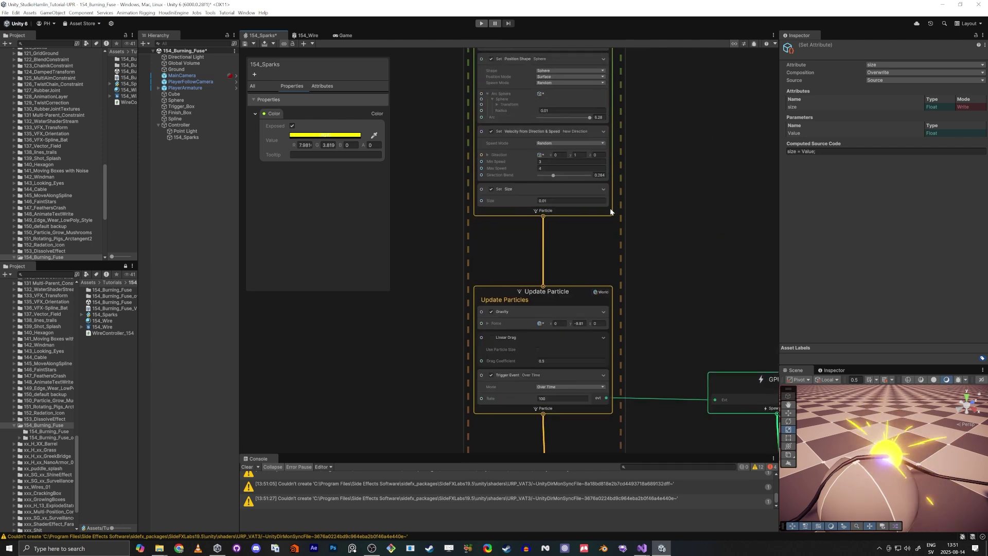
scroll(548, 199, up, 4)
click(546, 205)
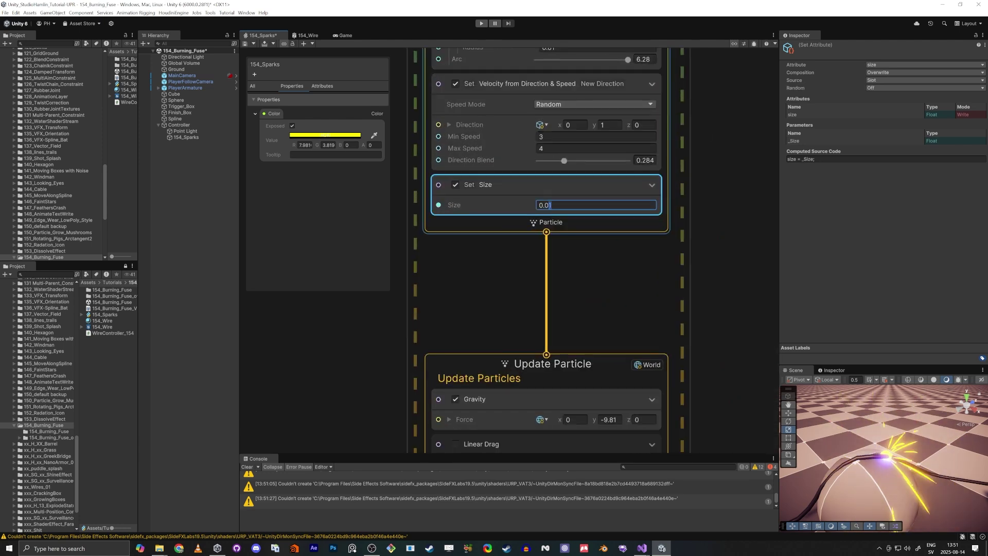
text(3)
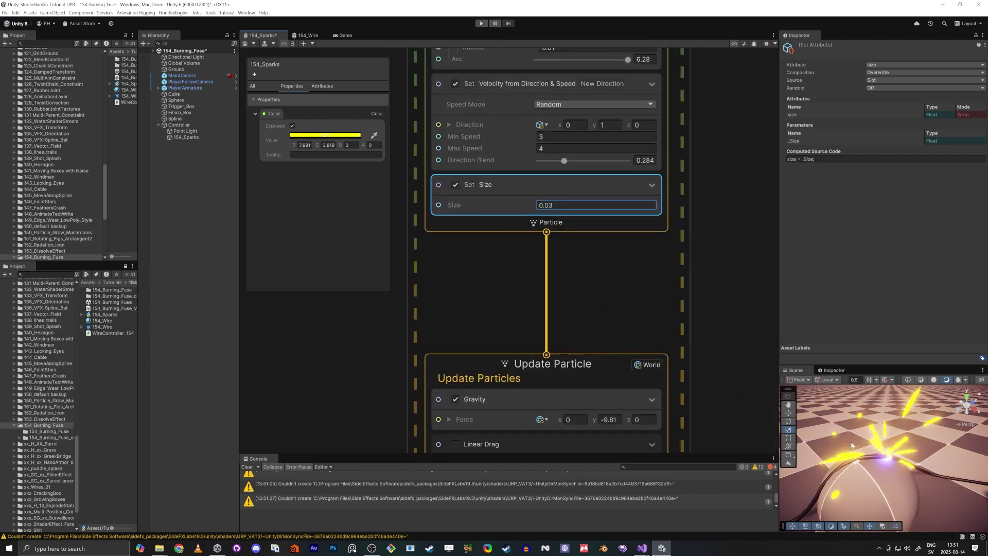
Step: Dock the Scene view beside the graph and Game tabs and frame the whole fuse with its boxes and sphere
drag(795, 370, 253, 44)
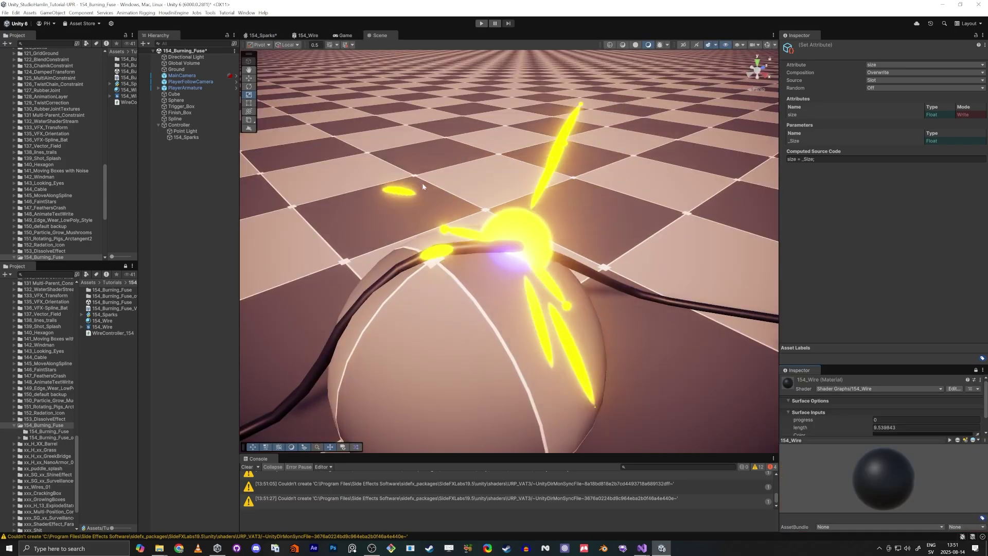
key(s)
right_drag(437, 216, 532, 219)
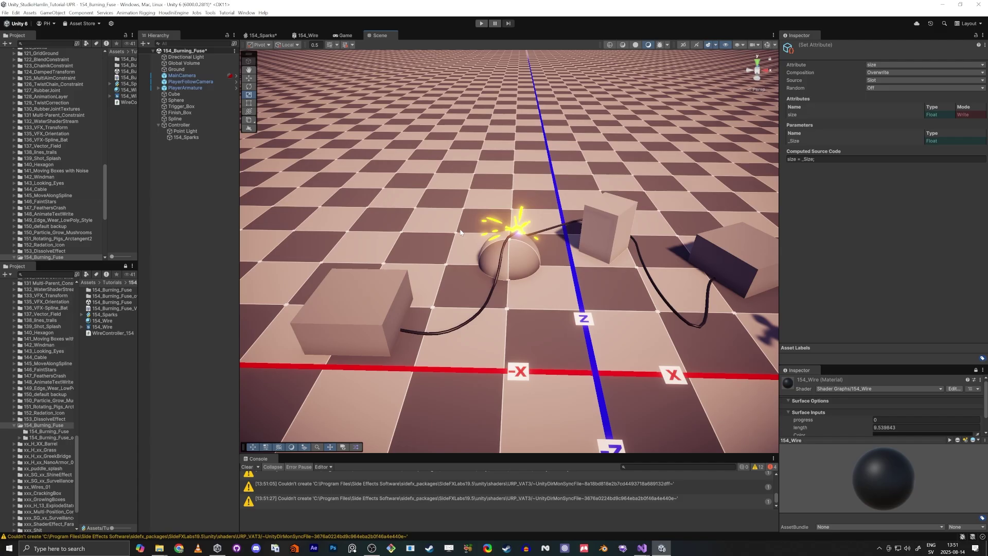
Step: Scrub the Controller's Spline Animate preview from the fuse's start to the sphere and inspect the thicker sparks up close
click(202, 125)
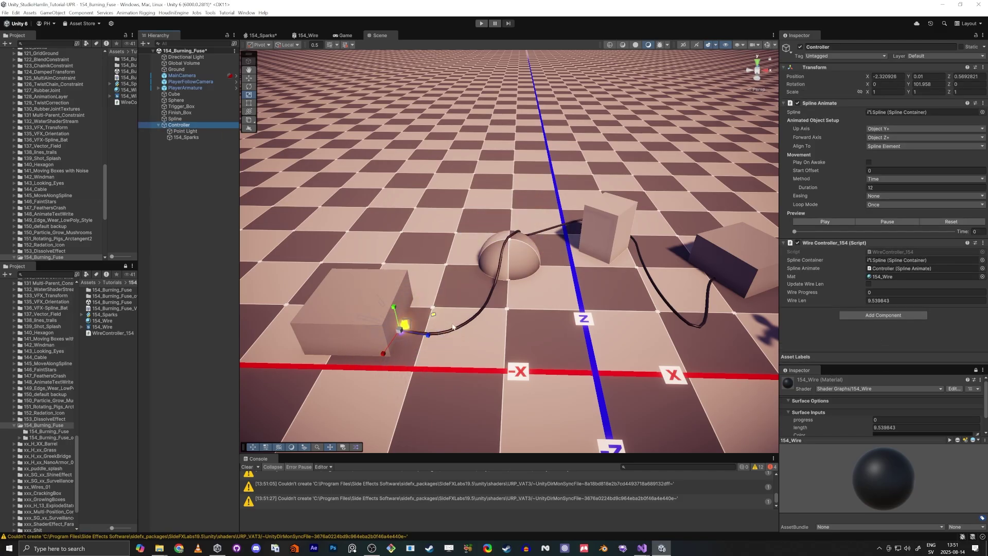
click(240, 290)
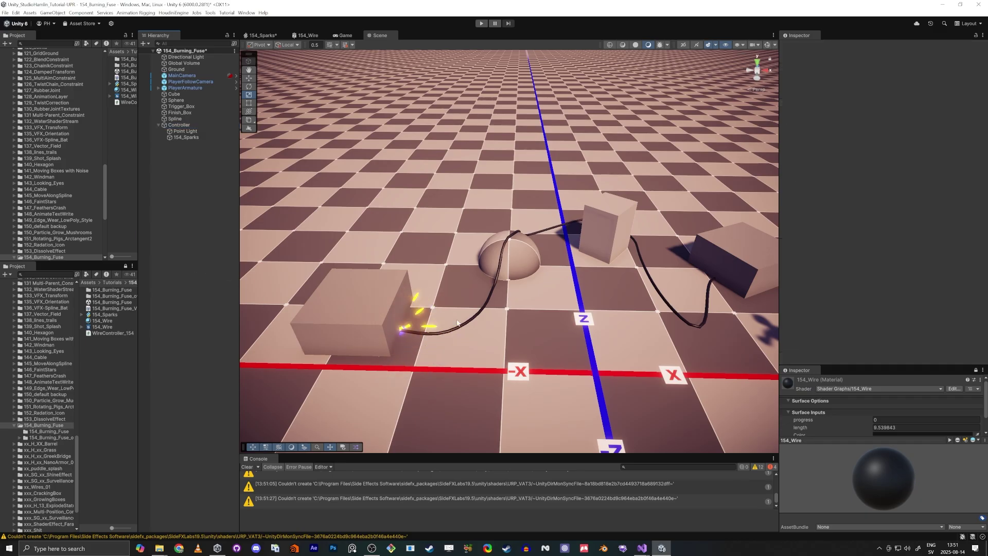
click(178, 125)
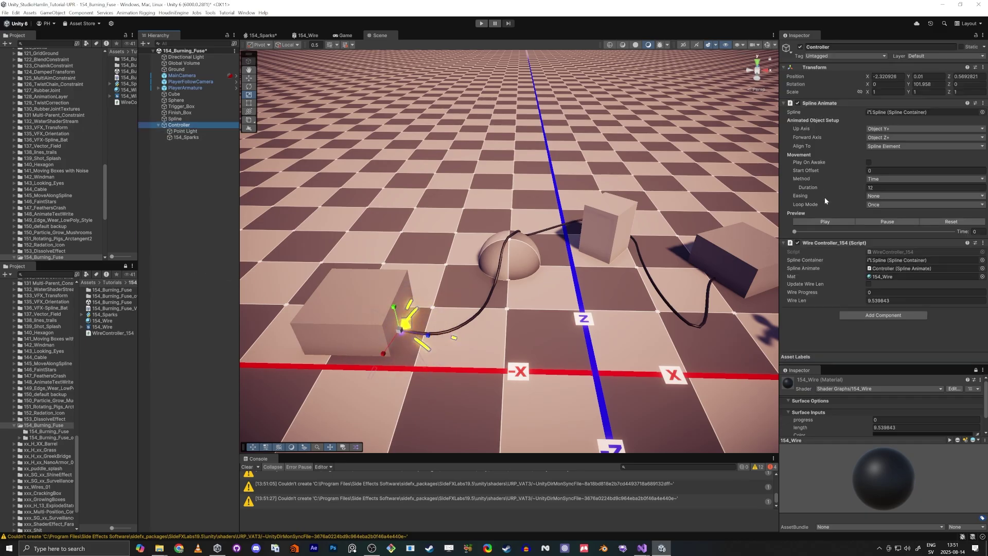
drag(800, 230, 836, 232)
click(164, 226)
key(w)
right_drag(585, 311, 571, 292)
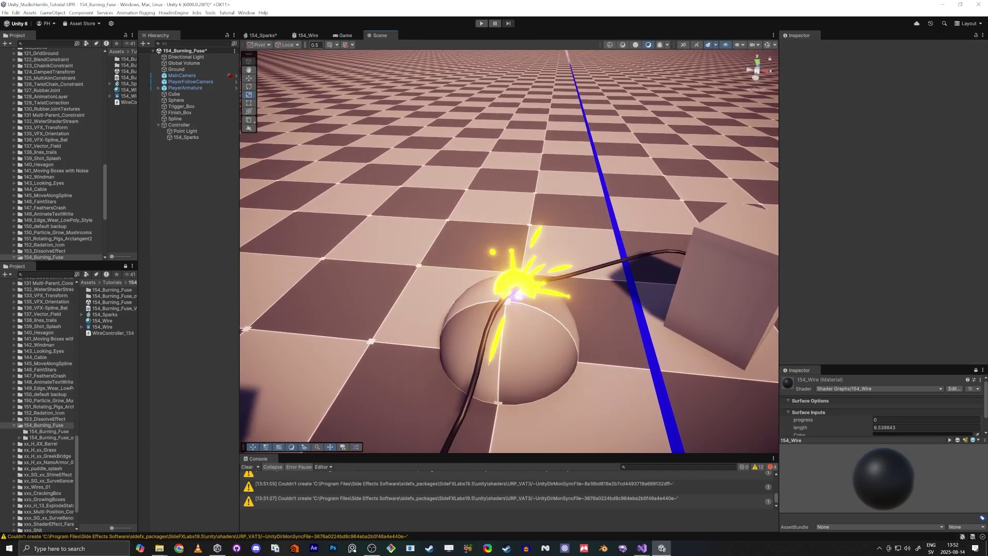
Step: Return to the 154_Sparks graph and examine the sparks around the fuse tip in the Scene view
click(274, 36)
scroll(488, 283, down, 3)
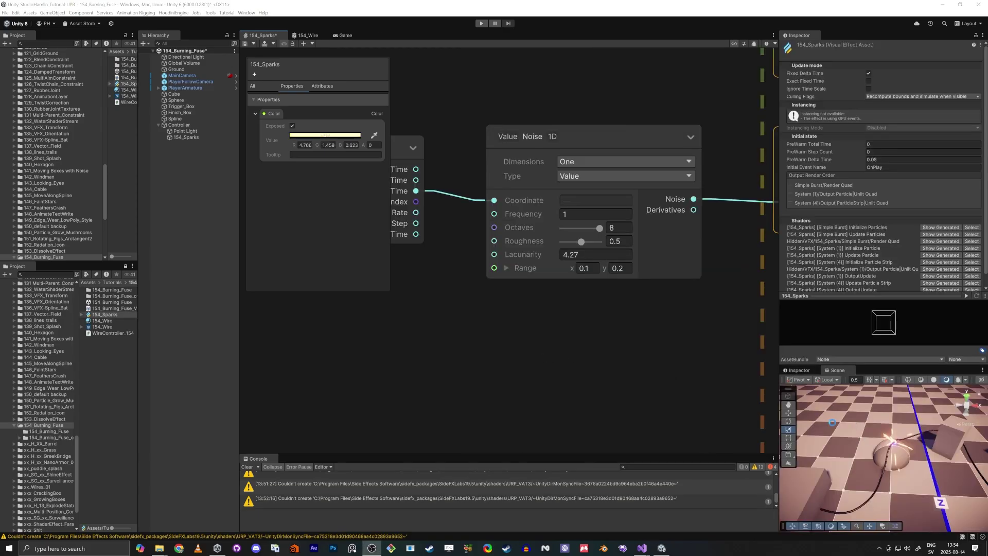
scroll(882, 456, up, 5)
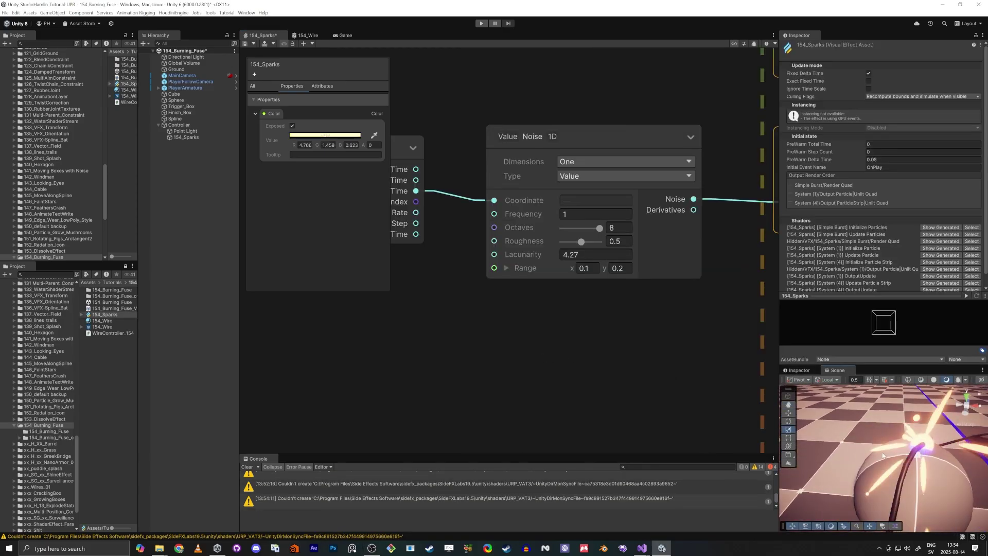
alt+drag(883, 455, 843, 444)
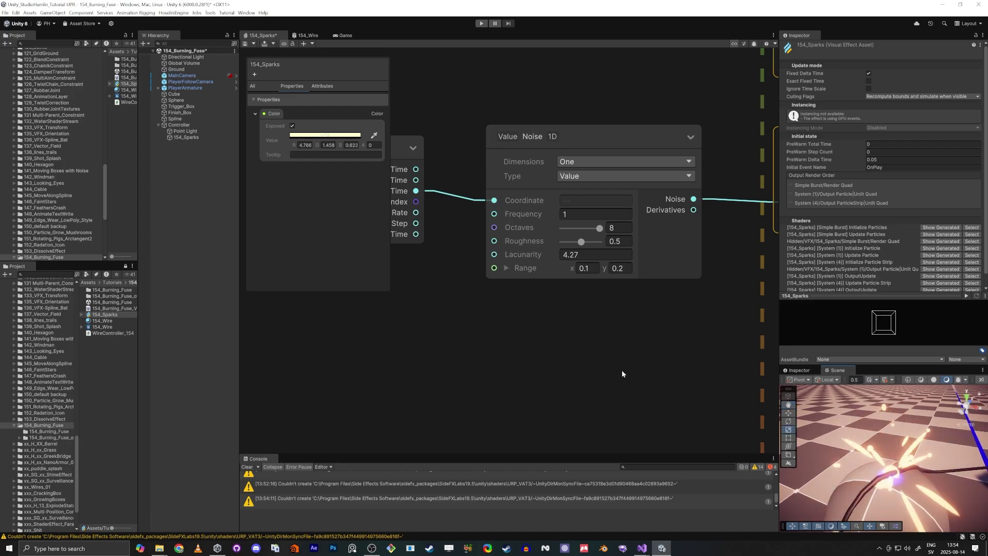
scroll(463, 333, down, 3)
middle_drag(463, 334, 436, 292)
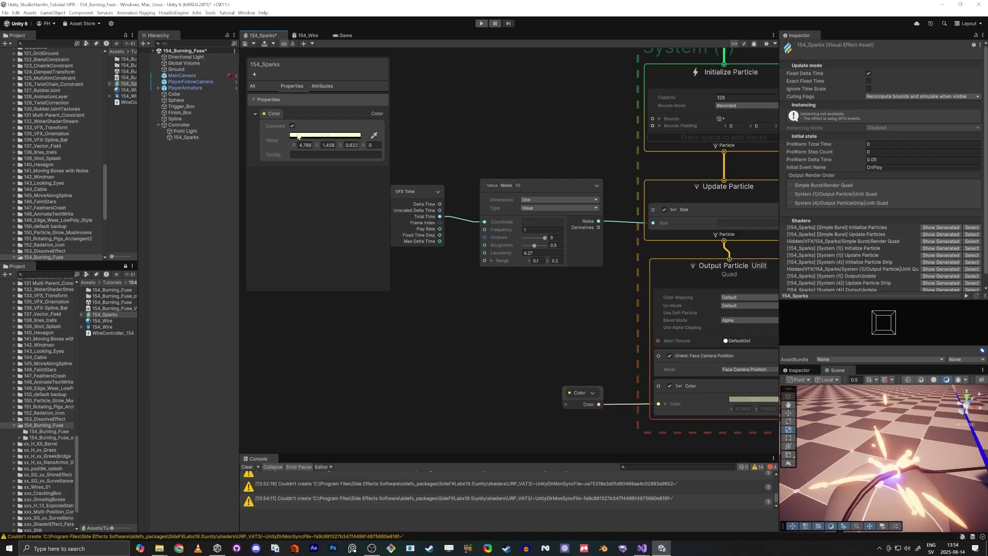
Step: Review the glow system's node chain, checking the Range values of the Value Noise node that drives its particle size
key(a)
drag(434, 72, 651, 361)
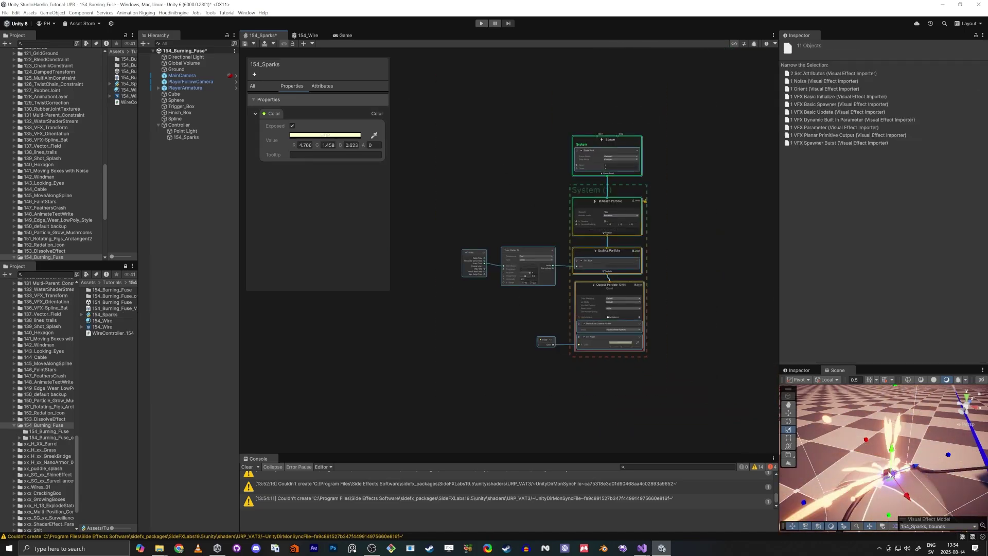
scroll(535, 266, up, 5)
scroll(535, 266, up, 5)
click(491, 204)
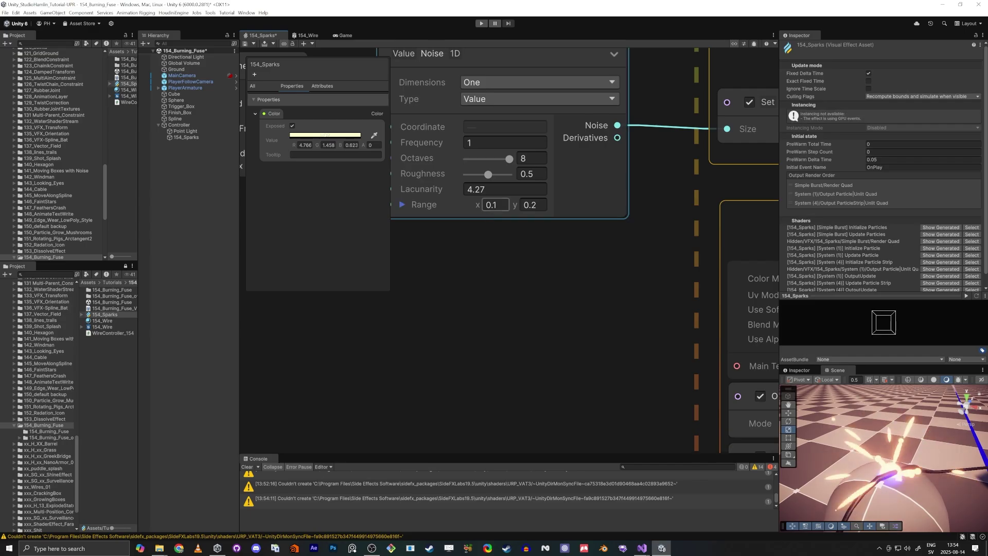
click(520, 206)
click(512, 298)
scroll(520, 332, down, 5)
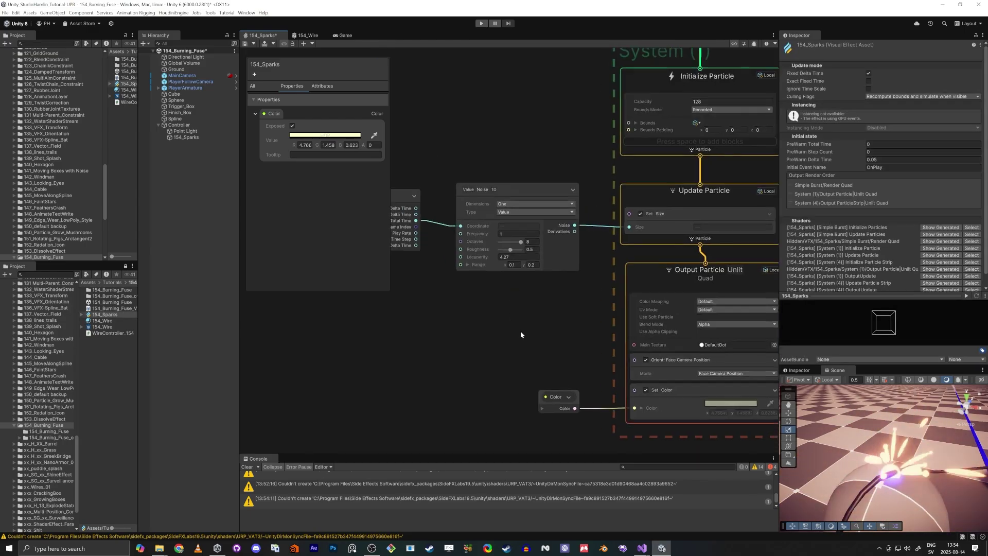
scroll(496, 358, down, 6)
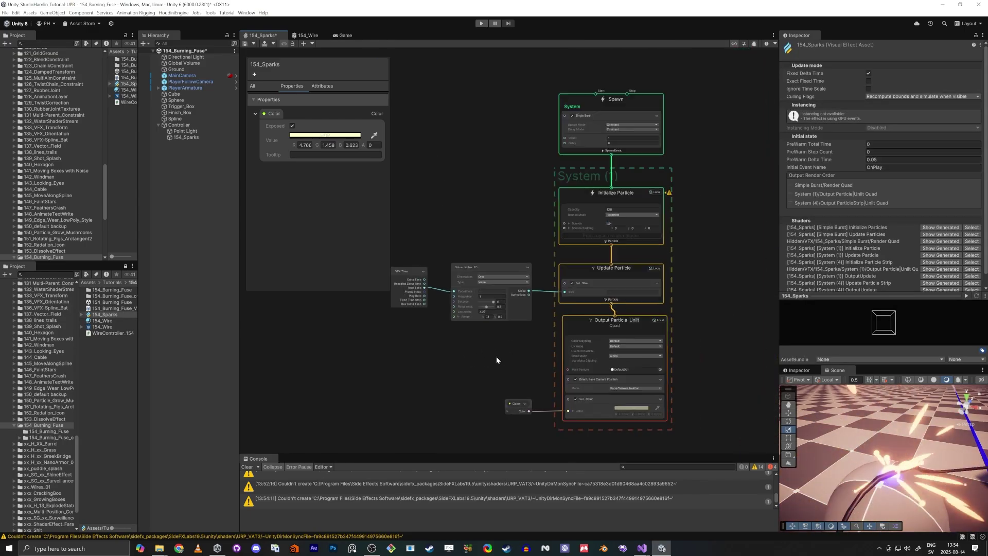
Step: Save the 154_Sparks visual effect graph after looking over the Simple Burst and particle strip systems
middle_drag(731, 279, 490, 270)
scroll(474, 215, down, 4)
middle_drag(684, 307, 499, 262)
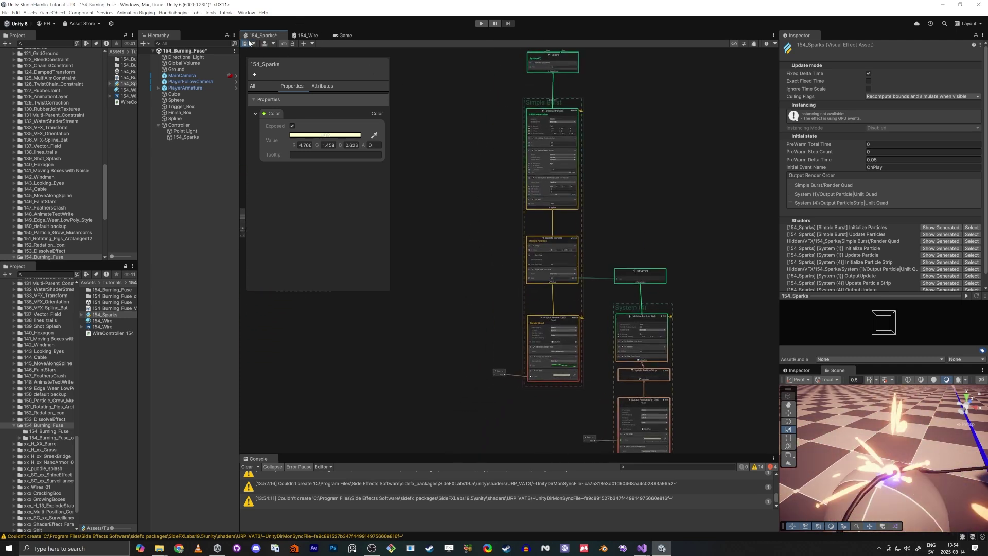
key(ctrl+s)
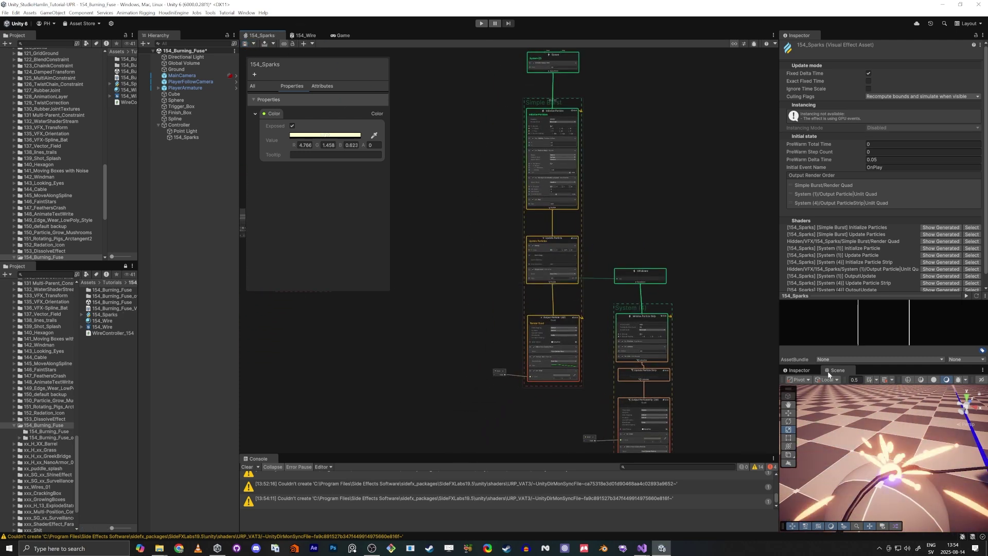
Step: Move the Scene view back into the main tab area and pull the camera out to show the full fuse
drag(249, 41, 379, 37)
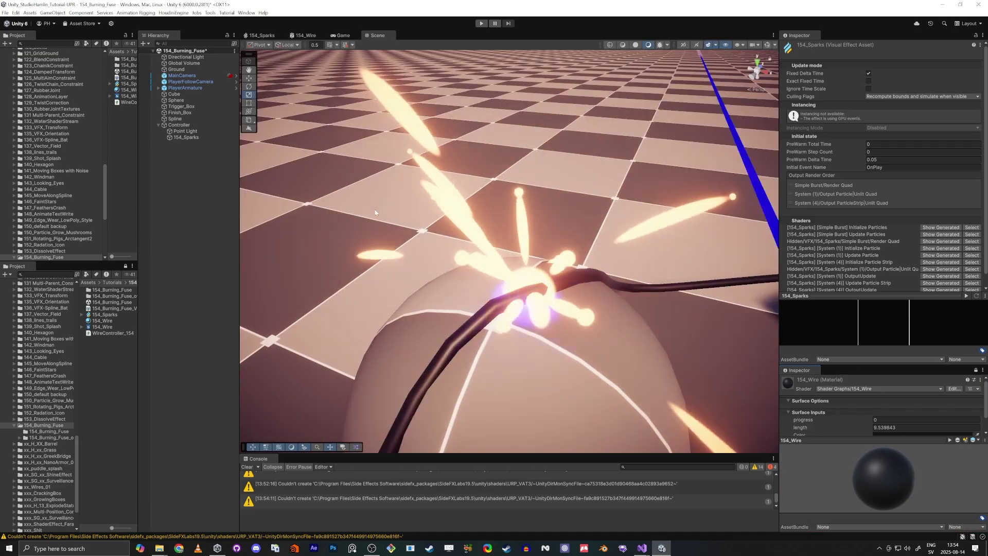
key(s)
mouse_move(437, 242)
right_down()
mouse_move(437, 252)
mouse_move(499, 221)
mouse_move(453, 252)
right_up()
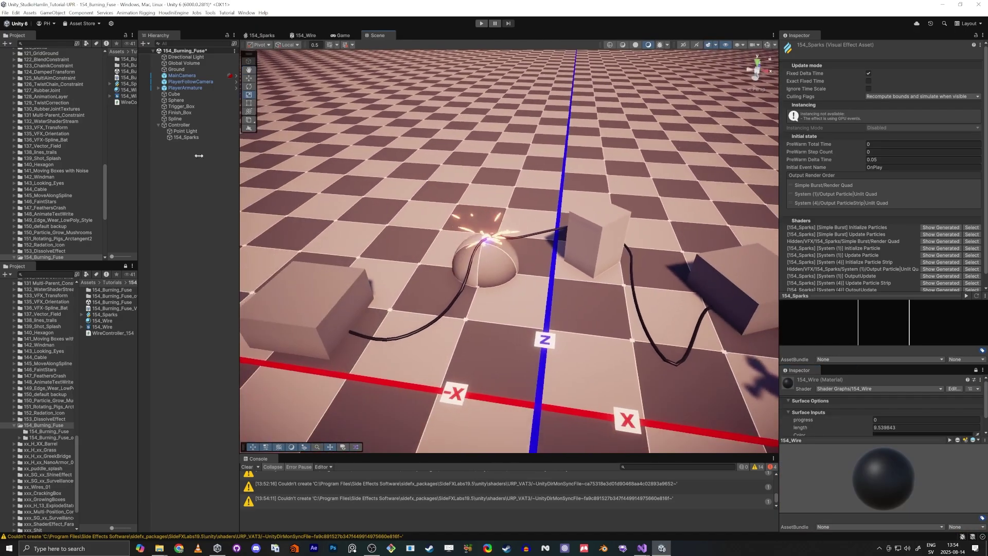
Step: Scrub the Controller's Spline Animate preview along the fuse, return it to near the start and play the animation
click(177, 125)
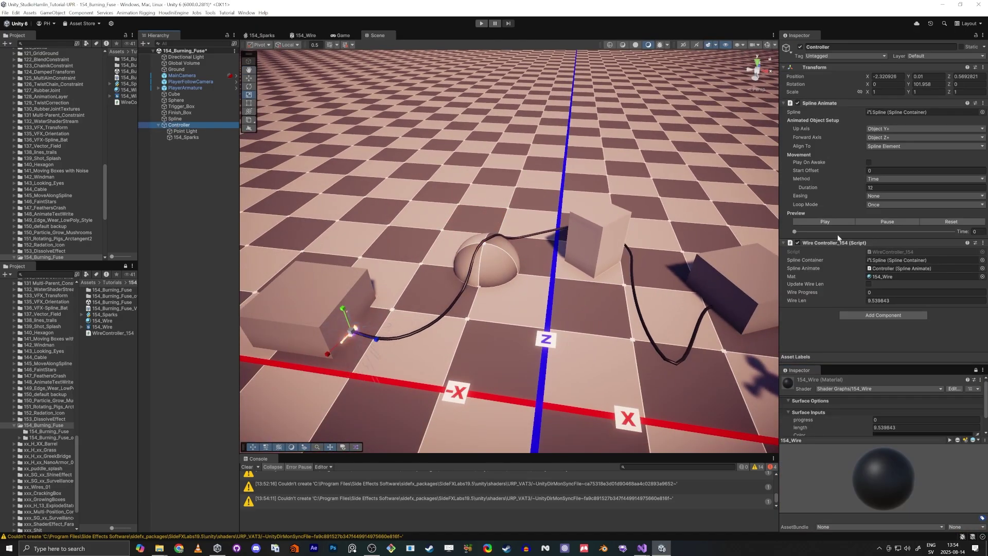
drag(794, 232, 819, 232)
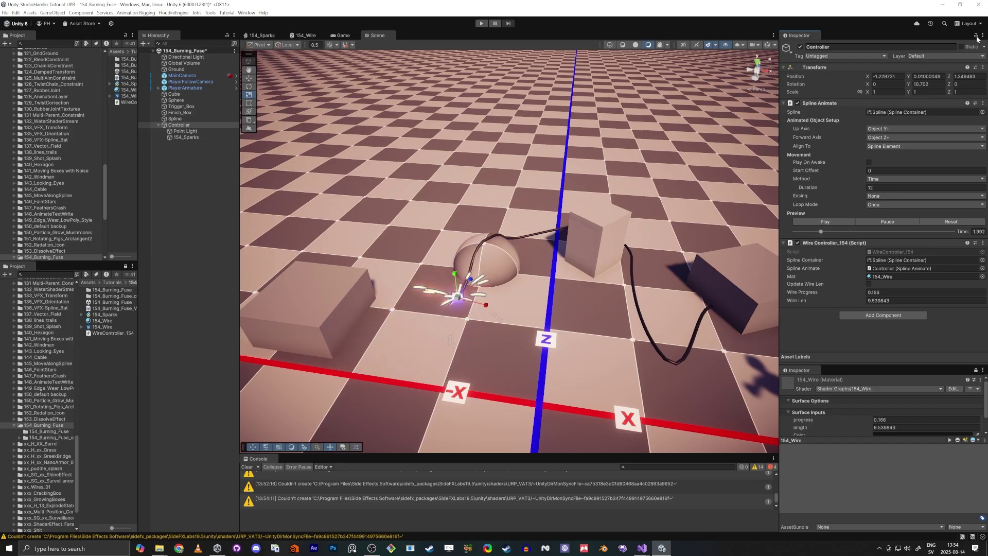
click(218, 264)
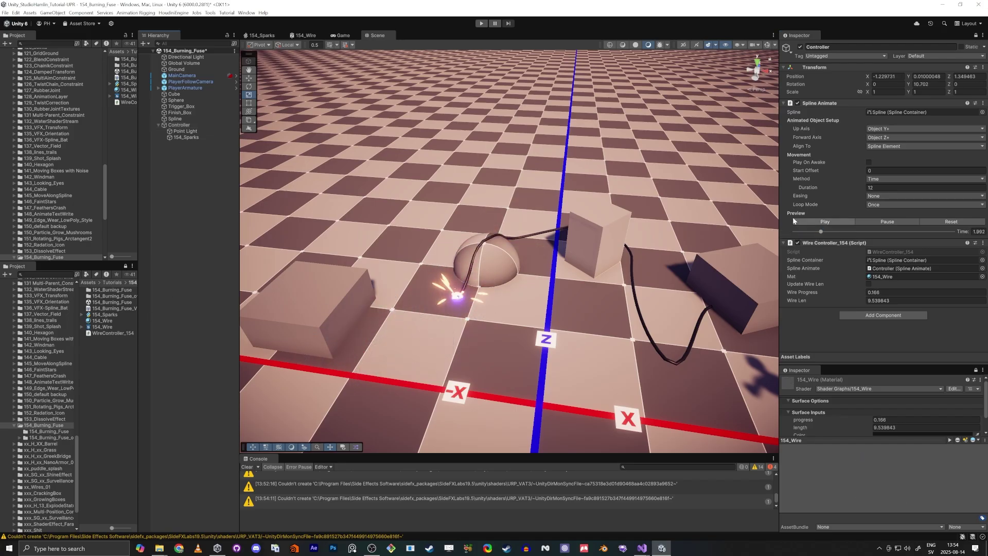
drag(820, 232, 801, 244)
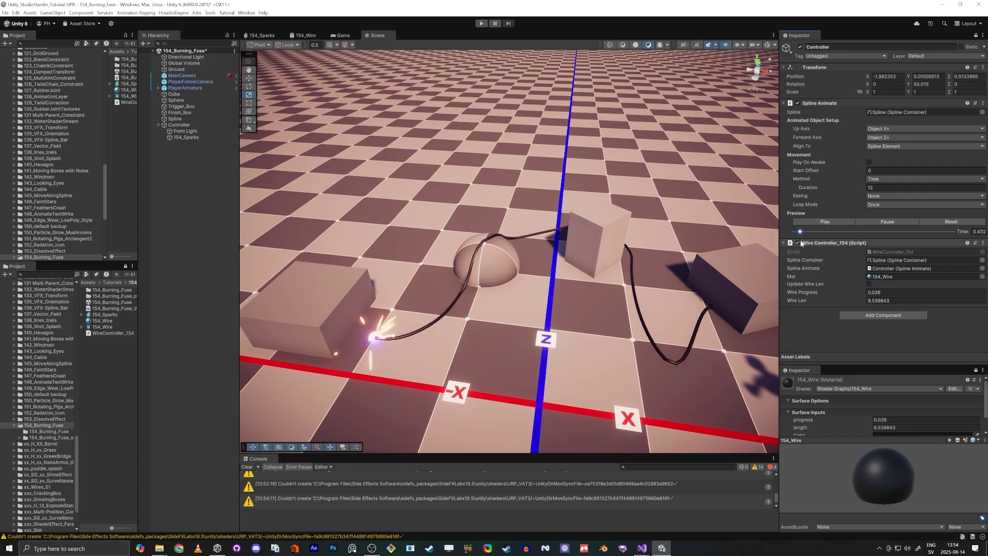
click(822, 223)
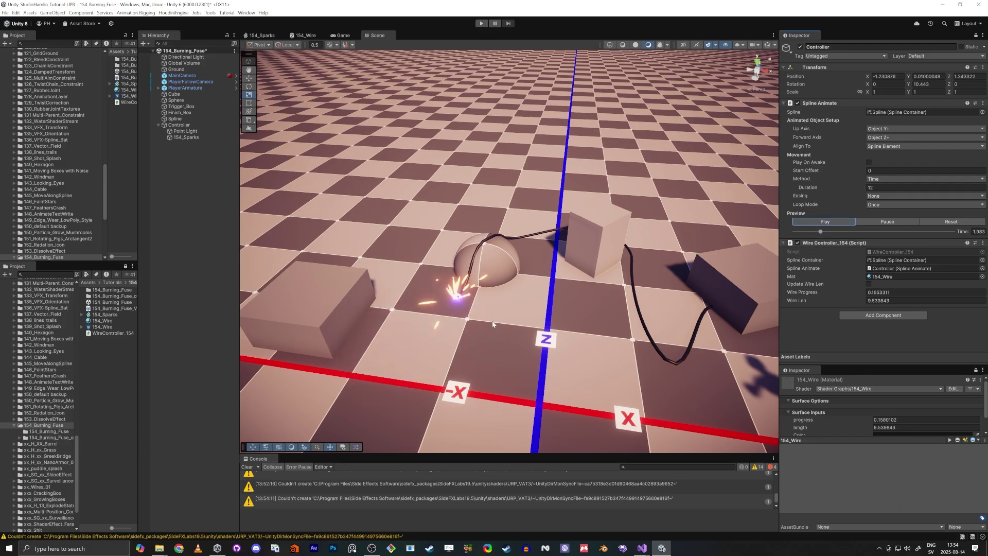